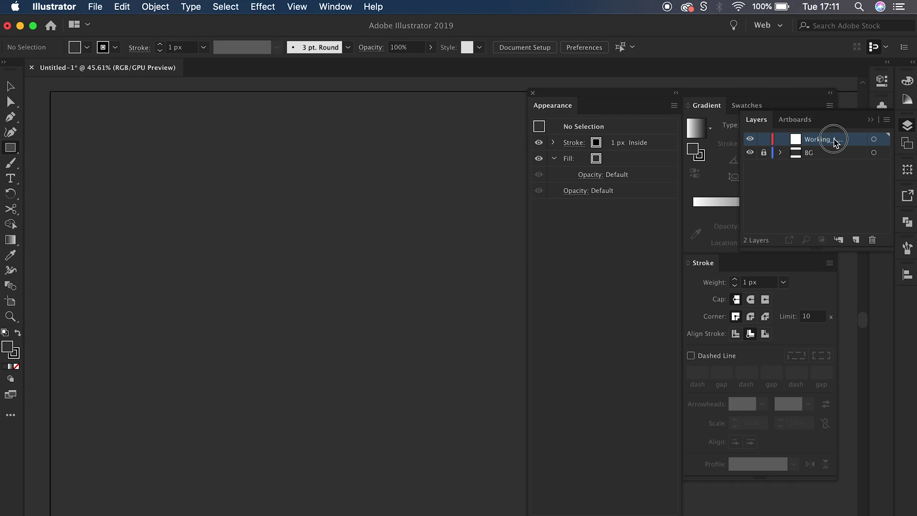
Create a 300 x 100 px rectangle on the artboard and zoom in on it.
click(279, 208)
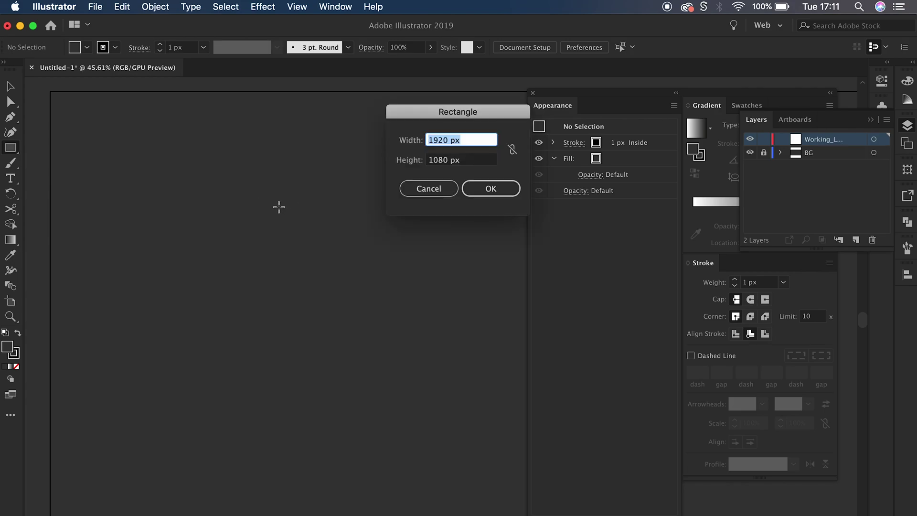
text(300)
key(Tab)
text(1)
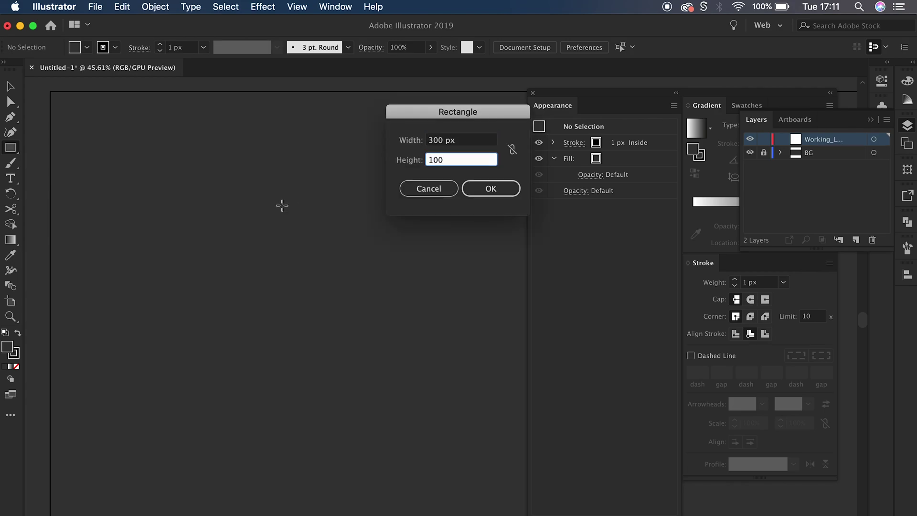
click(476, 191)
key(v)
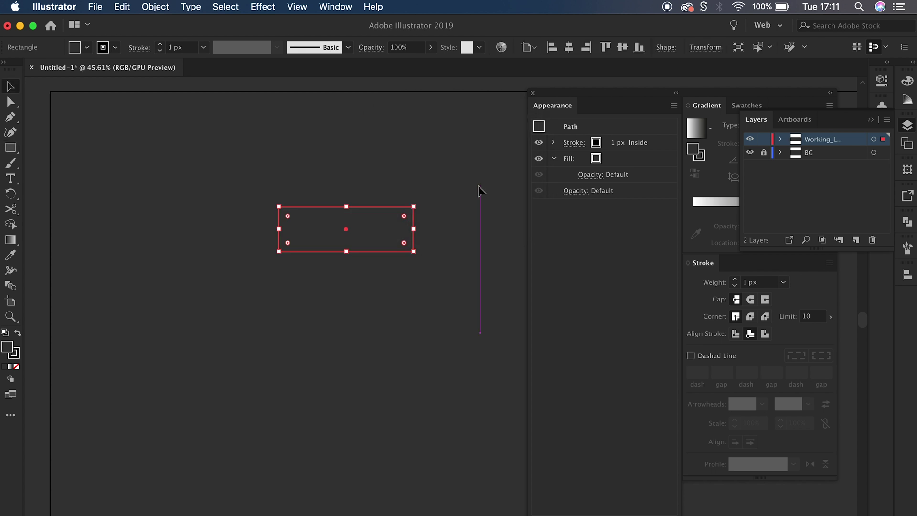
key(super+equal)
key(super+equal)
scroll(415, 253, right, 5)
scroll(414, 254, down, 2)
Round the rectangle's corners to 50 px, making a pill shape.
key(a)
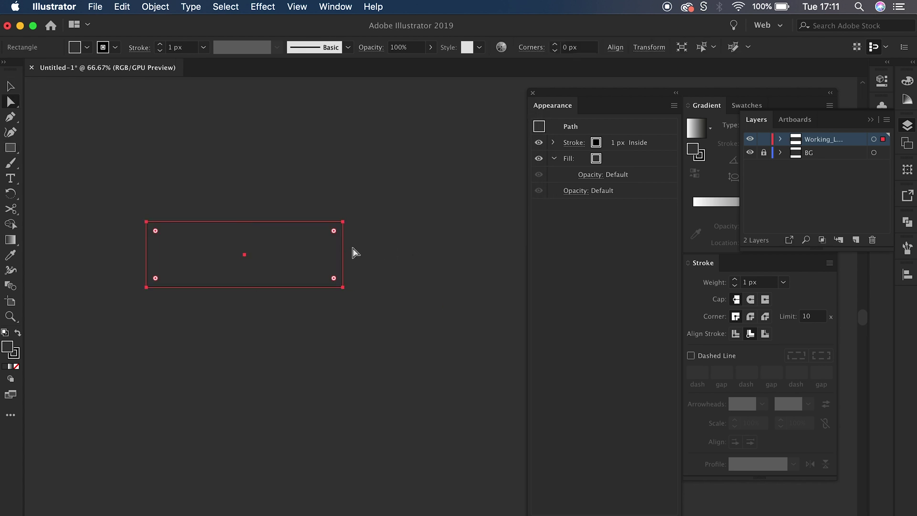
click(581, 45)
text(5)
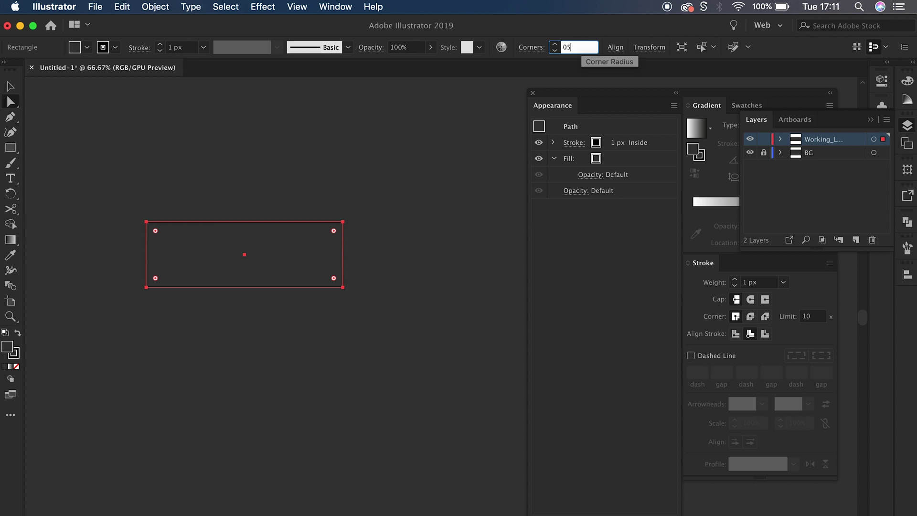
text(0)
key(Return)
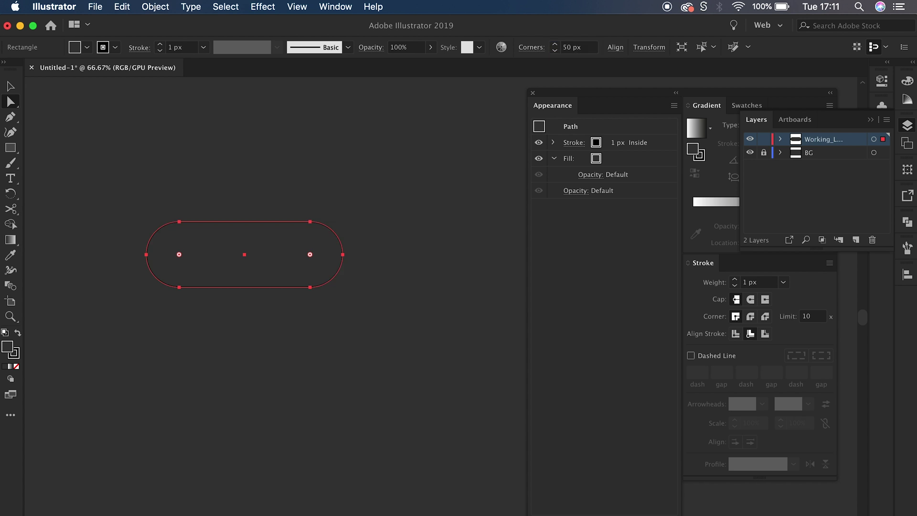
click(11, 86)
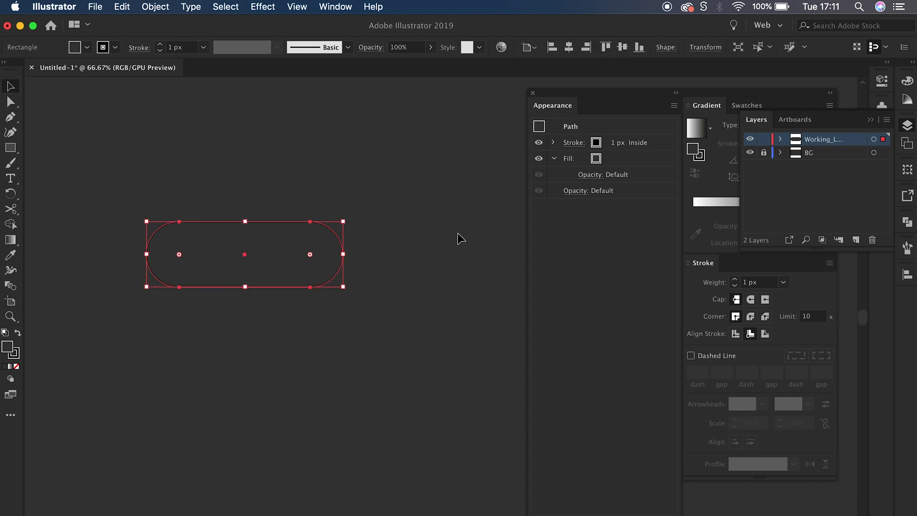
Set the pill's stroke to None and fill it with a grey swatch.
click(660, 145)
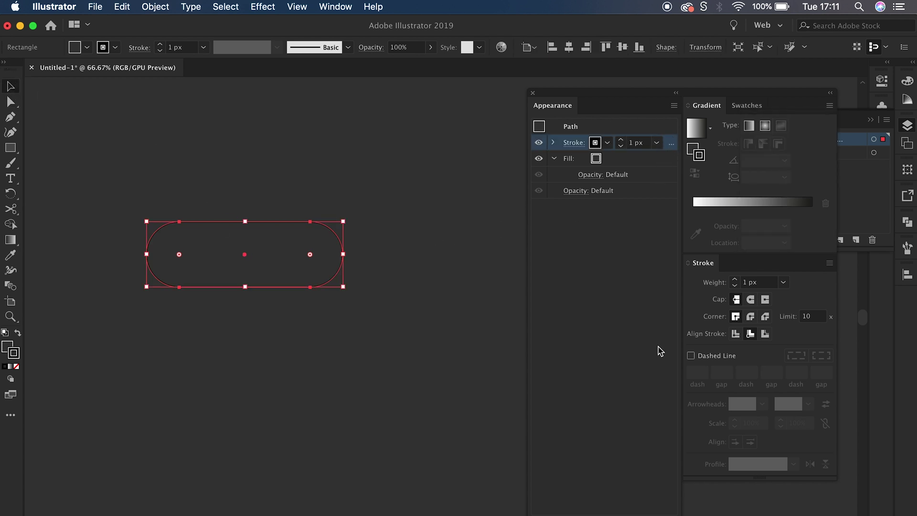
key(slash)
click(625, 159)
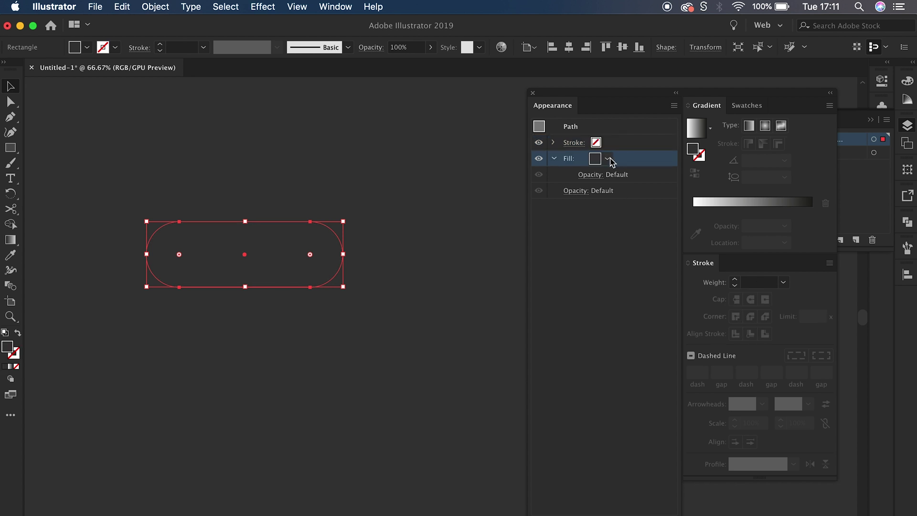
click(608, 159)
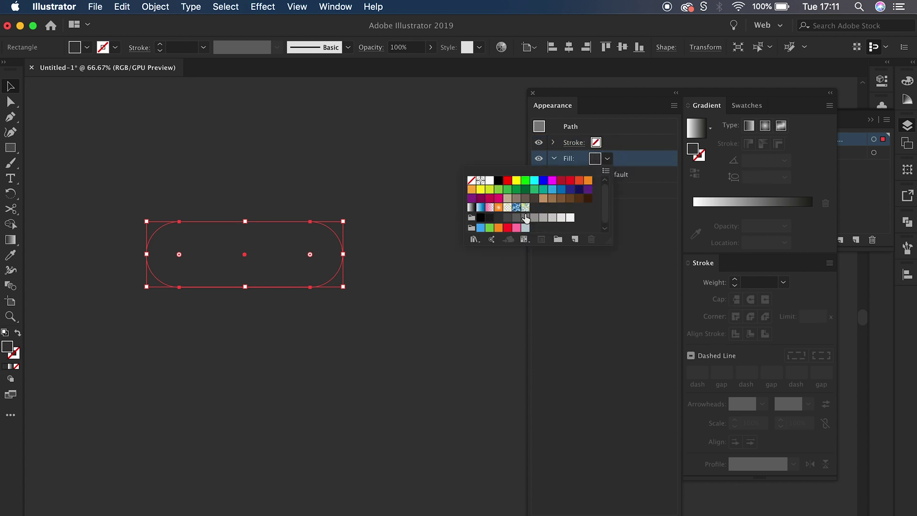
click(534, 218)
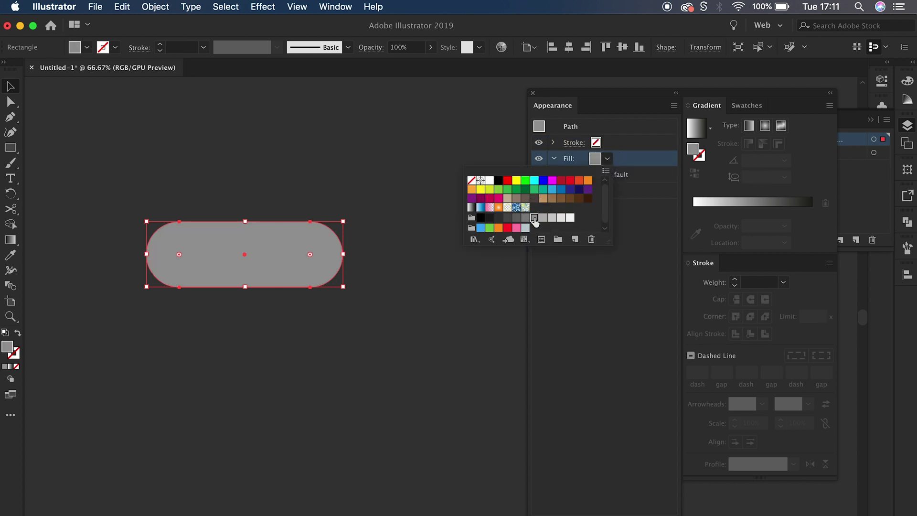
click(584, 293)
click(335, 200)
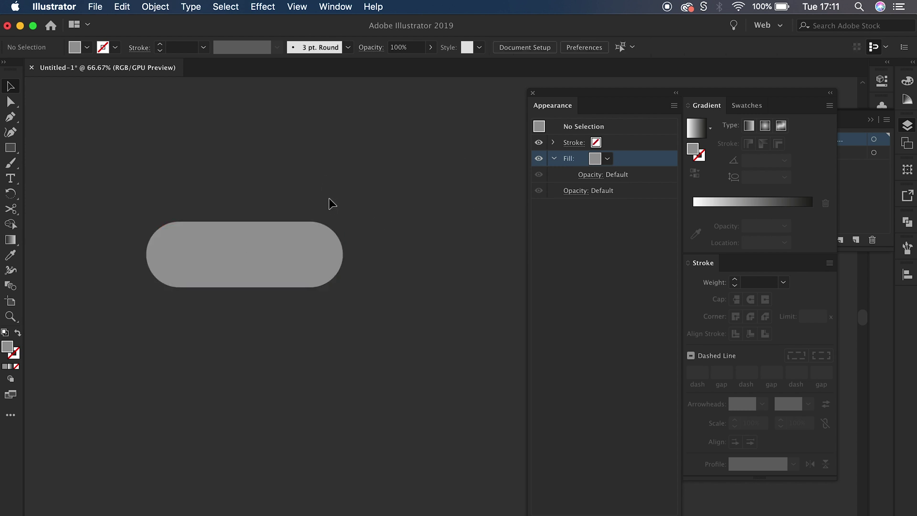
key(super+equal)
key(super+equal)
key(super+minus)
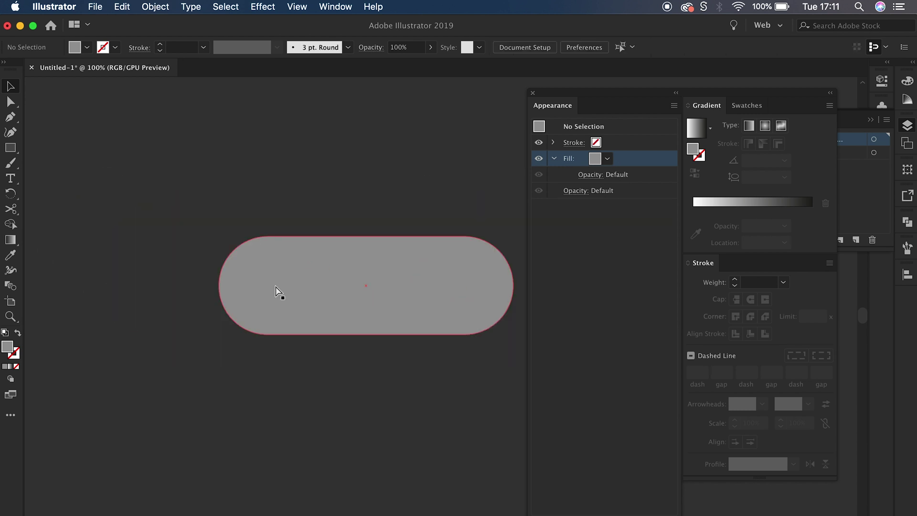
click(314, 293)
scroll(445, 287, right, 3)
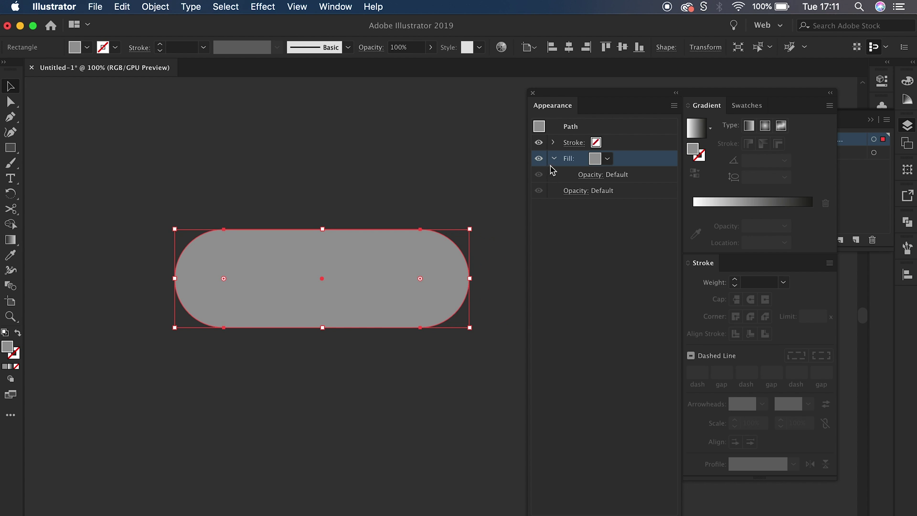
Add a second fill as a top-to-bottom white-to-black gradient.
click(555, 512)
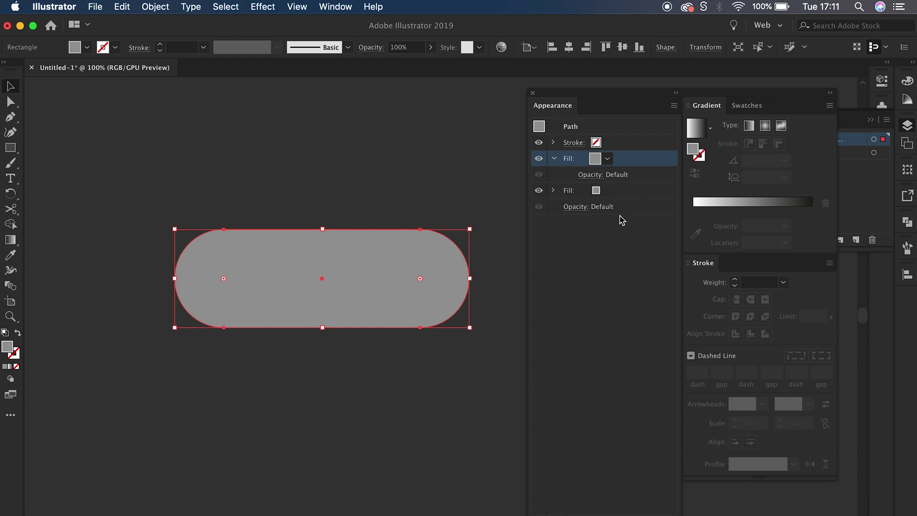
click(693, 128)
key(g)
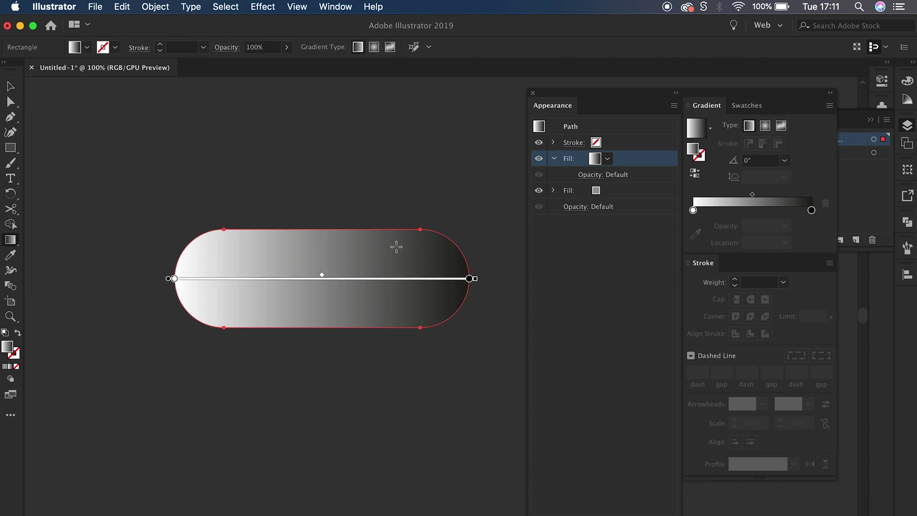
drag(322, 229, 322, 328)
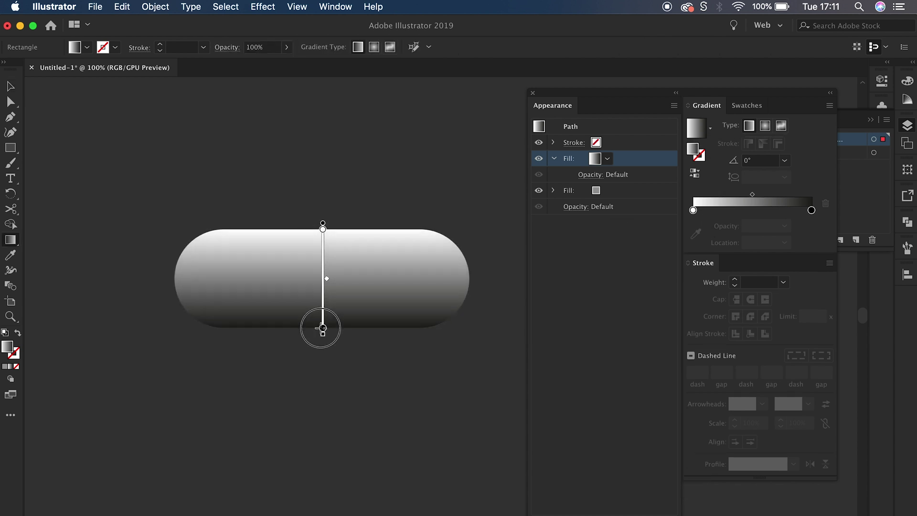
Move both gradient stops to mid-height for a hard split, tilted to about -71°.
drag(322, 229, 322, 278)
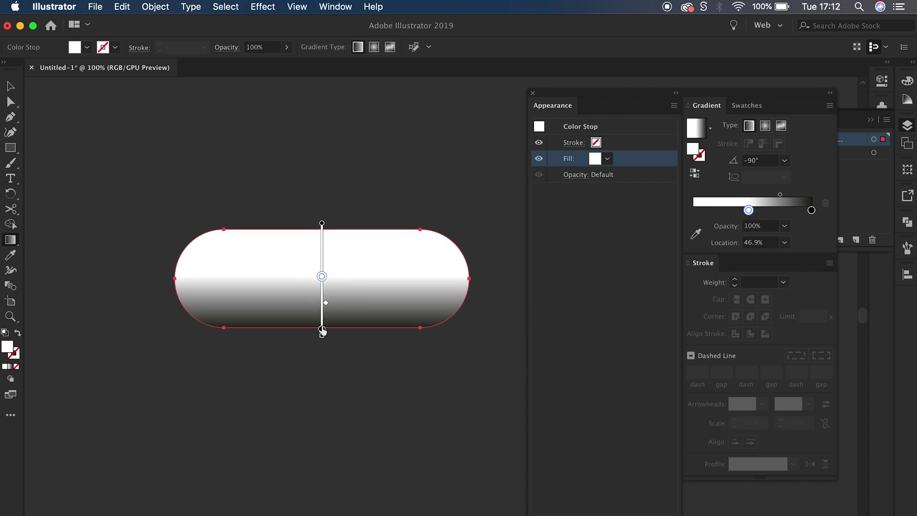
drag(322, 329, 322, 280)
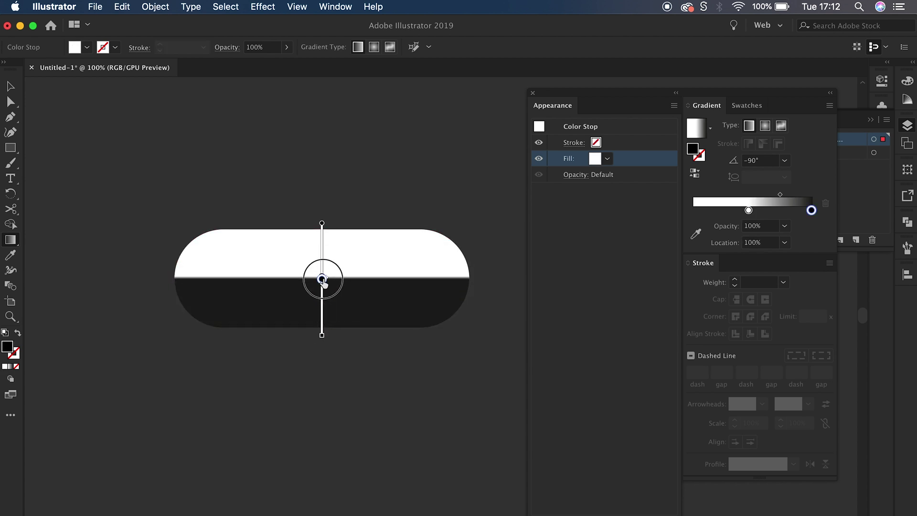
click(322, 280)
drag(320, 339, 358, 337)
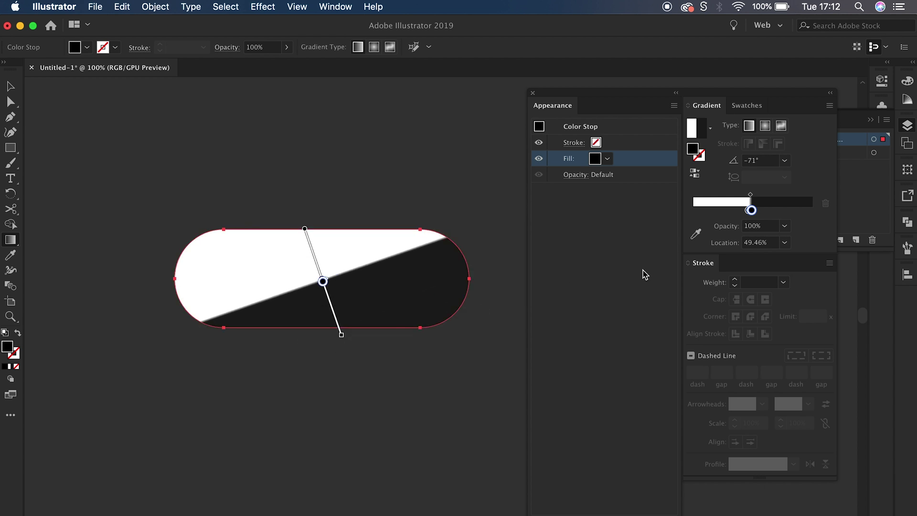
key(v)
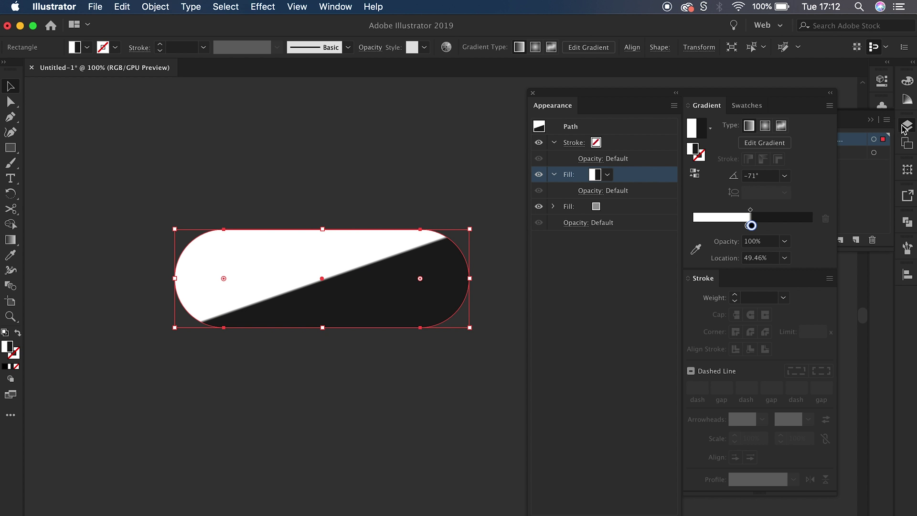
click(905, 128)
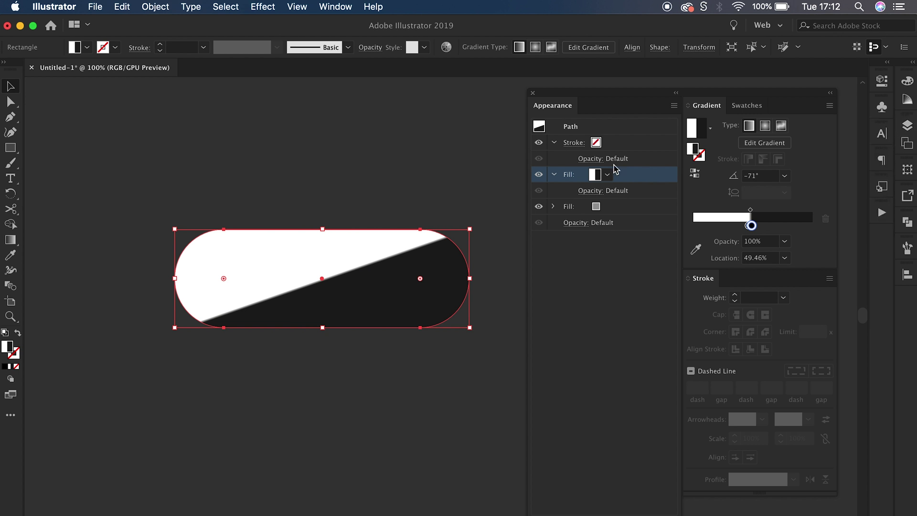
Add the white-black diagonal gradient to the Swatches panel as a New Gradient Swatch.
click(316, 7)
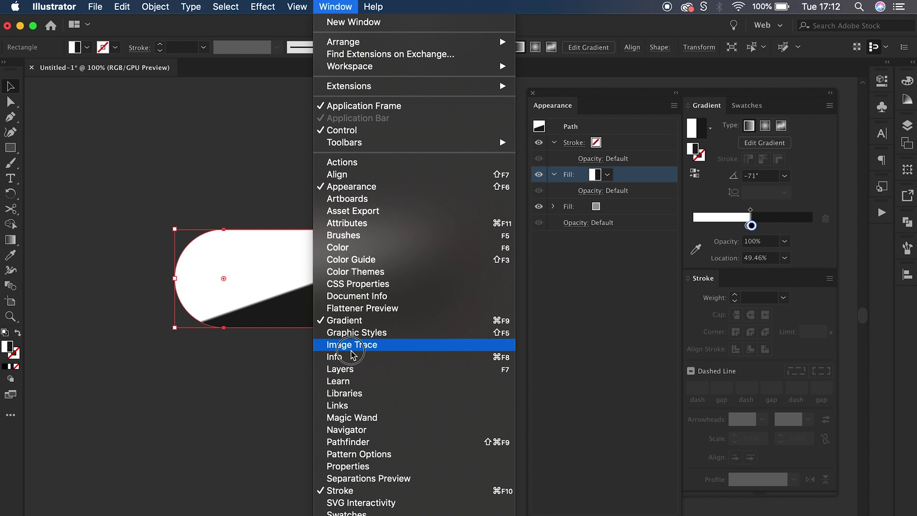
click(348, 505)
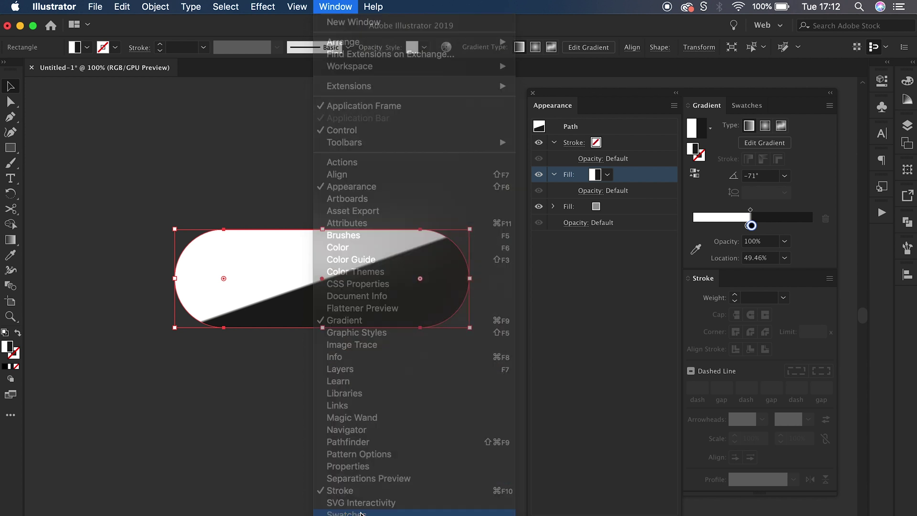
click(799, 246)
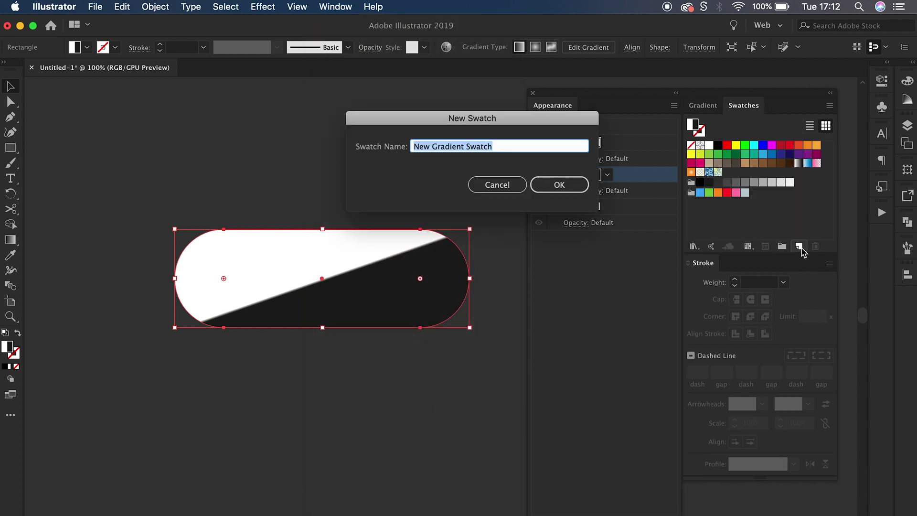
click(542, 184)
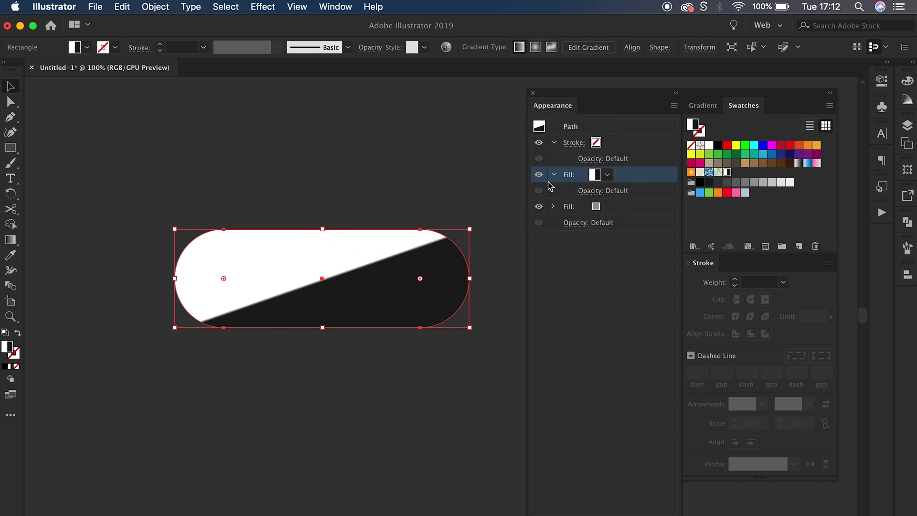
Set the gradient fill's blend mode to Soft Light and its opacity to 20%.
click(481, 182)
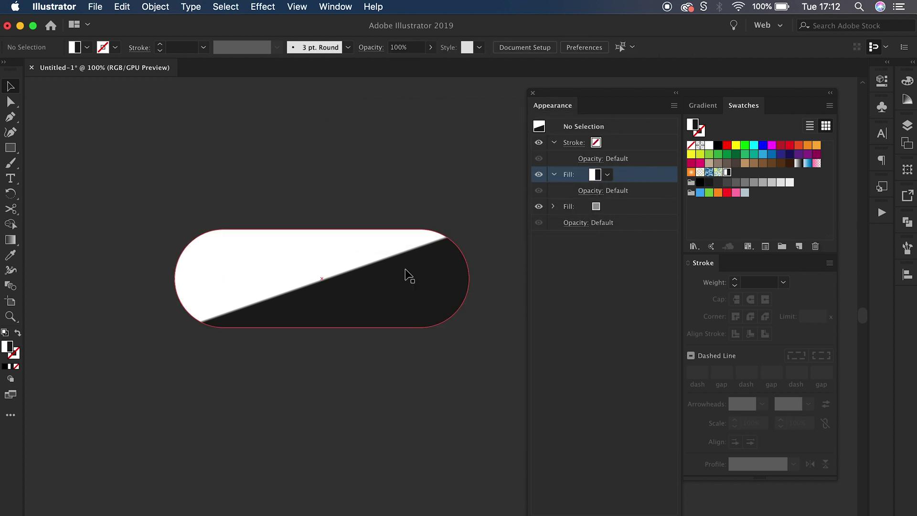
click(403, 272)
click(591, 191)
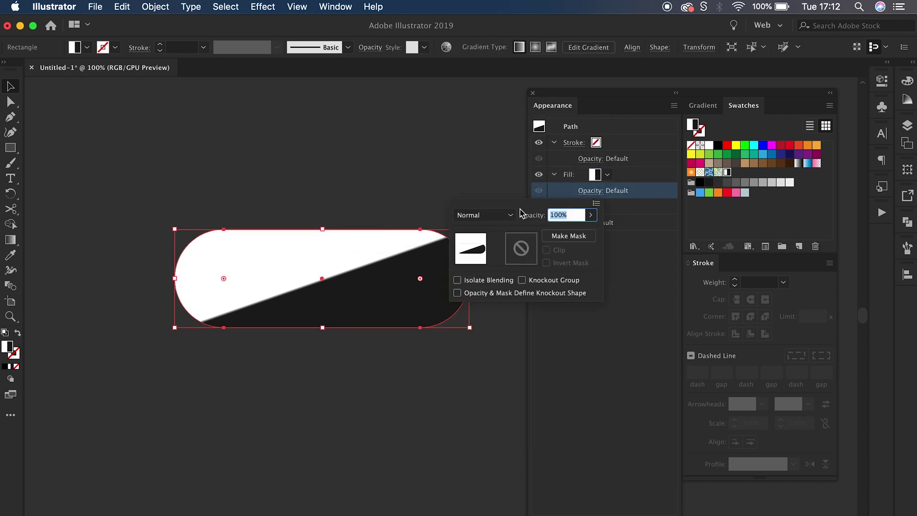
click(505, 216)
click(493, 351)
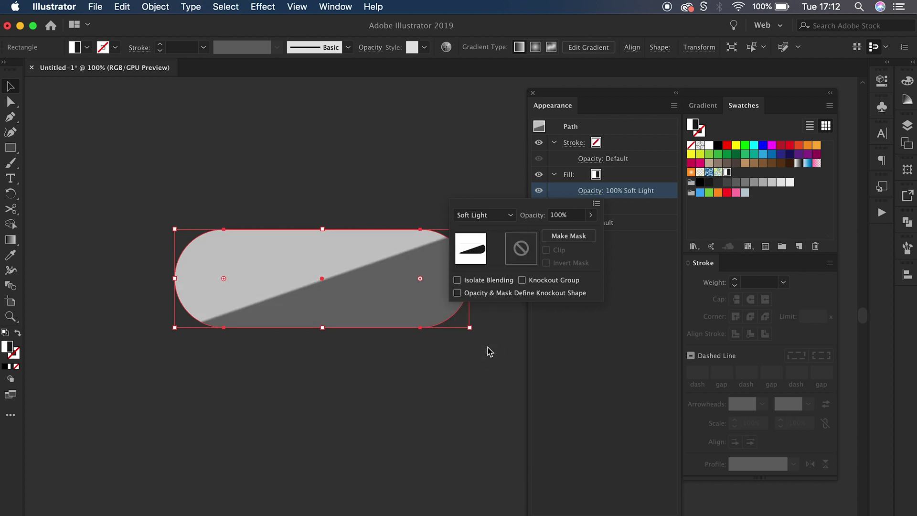
click(556, 215)
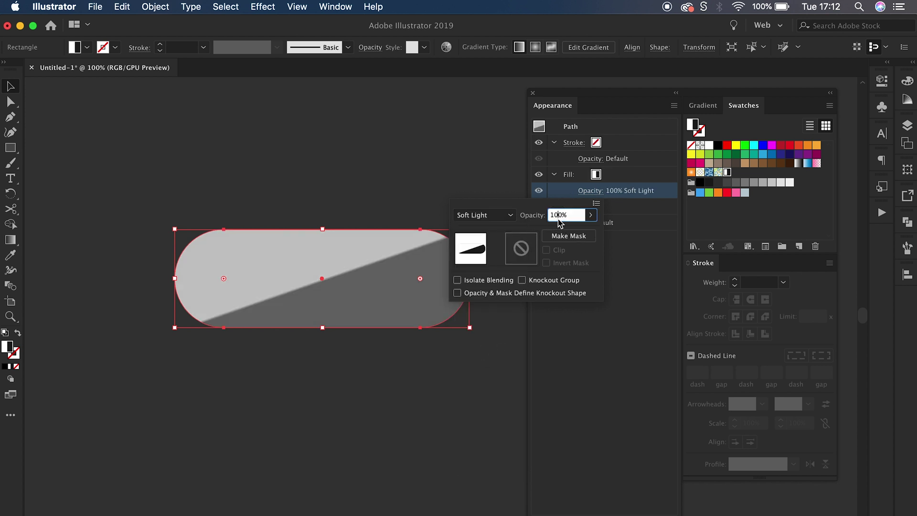
text(50)
key(Return)
key(shift+Down)
key(shift+Down)
key(shift+Down)
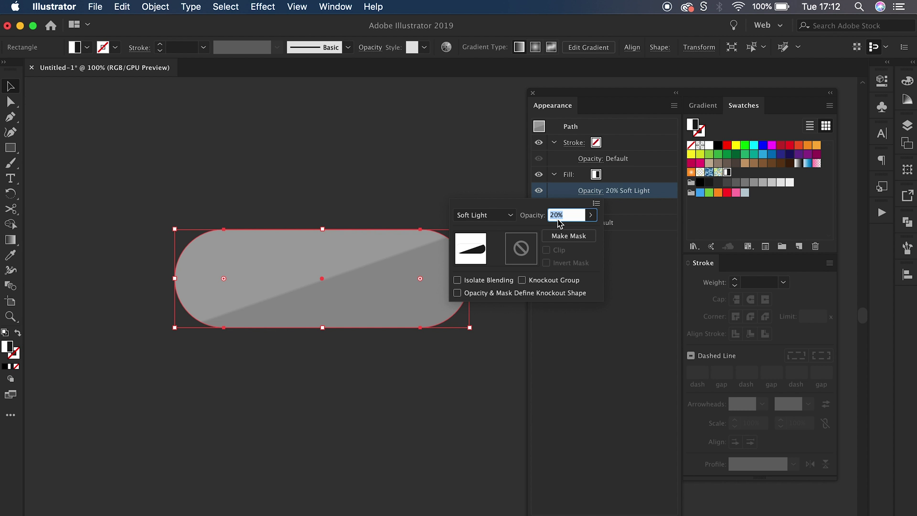
click(464, 346)
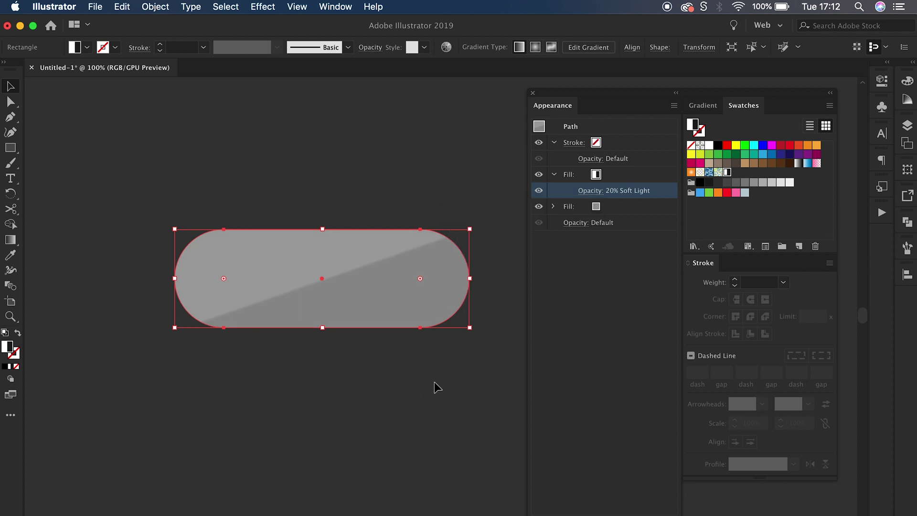
click(434, 382)
click(398, 273)
Give the pill's stroke a light grey swatch with a 10 px weight.
click(555, 174)
click(622, 147)
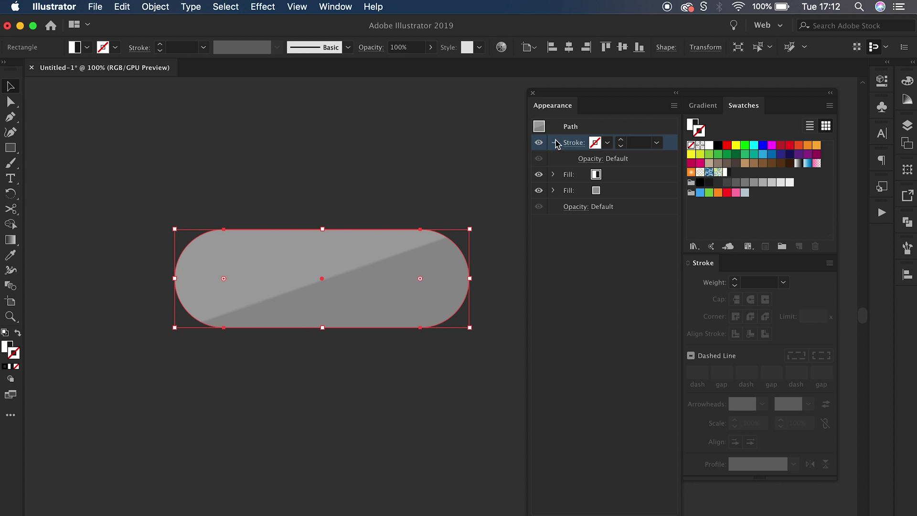
click(607, 142)
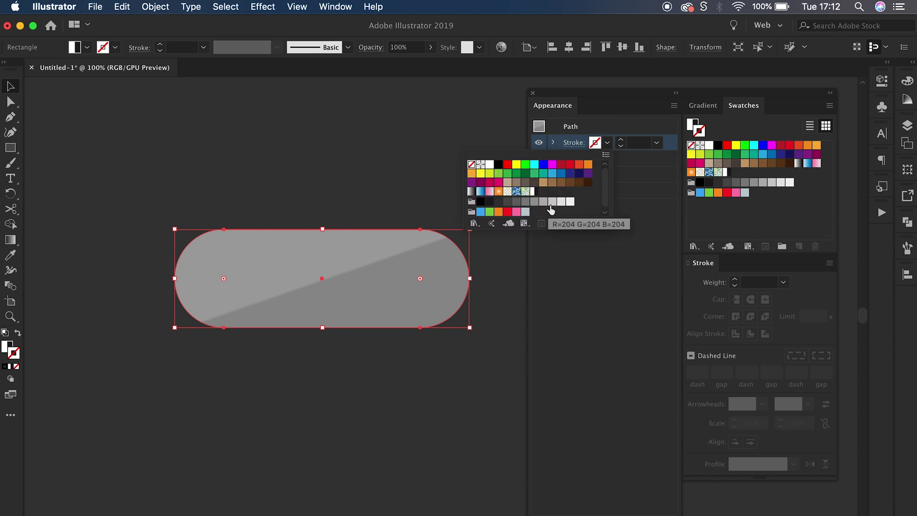
click(549, 207)
click(642, 147)
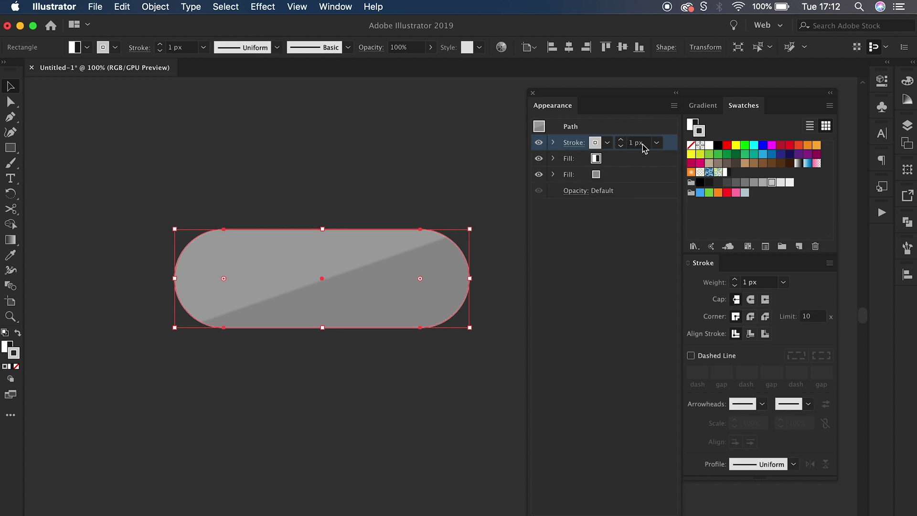
double_click(642, 146)
text(20)
key(Return)
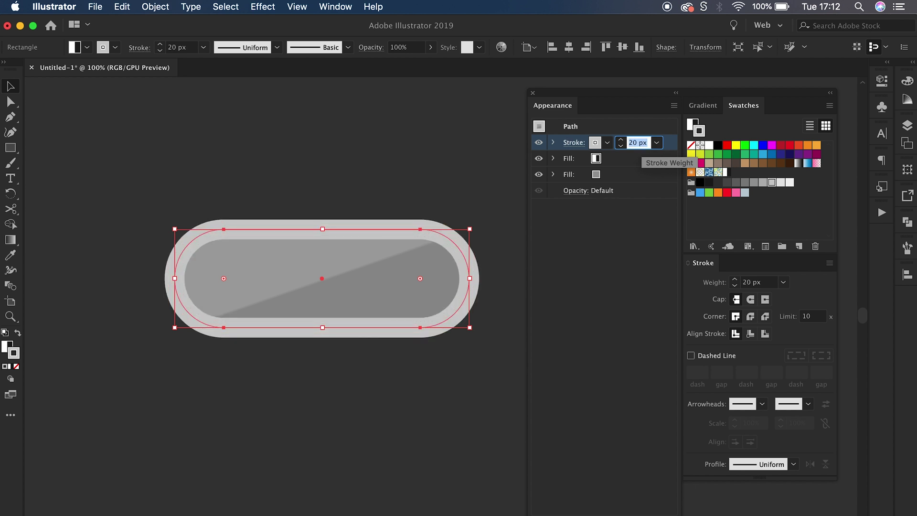
text(10)
key(Return)
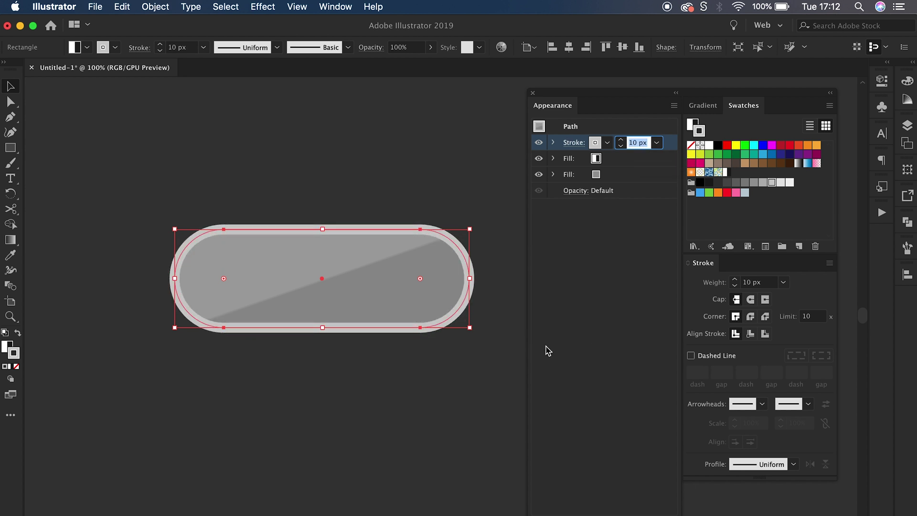
click(644, 427)
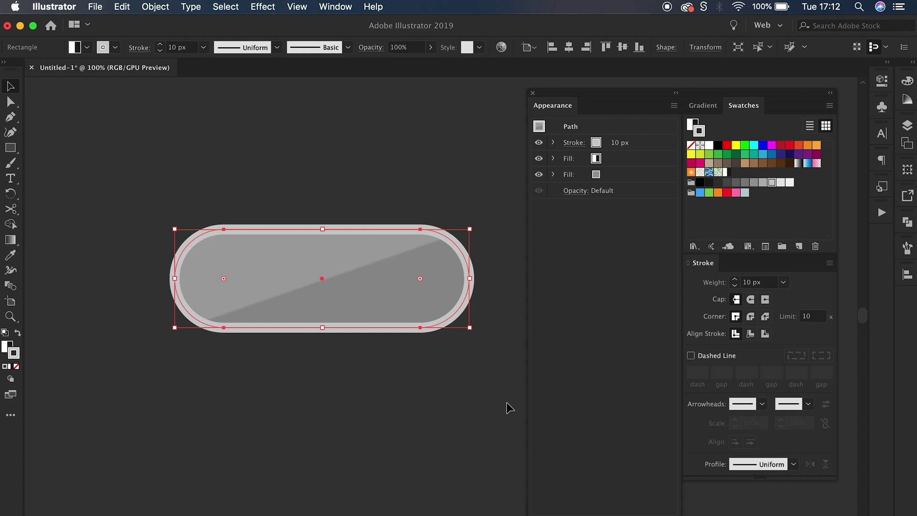
click(480, 405)
click(393, 280)
Apply Width Profile 2 to the rim and widen its bottom edge with the Width tool.
click(793, 465)
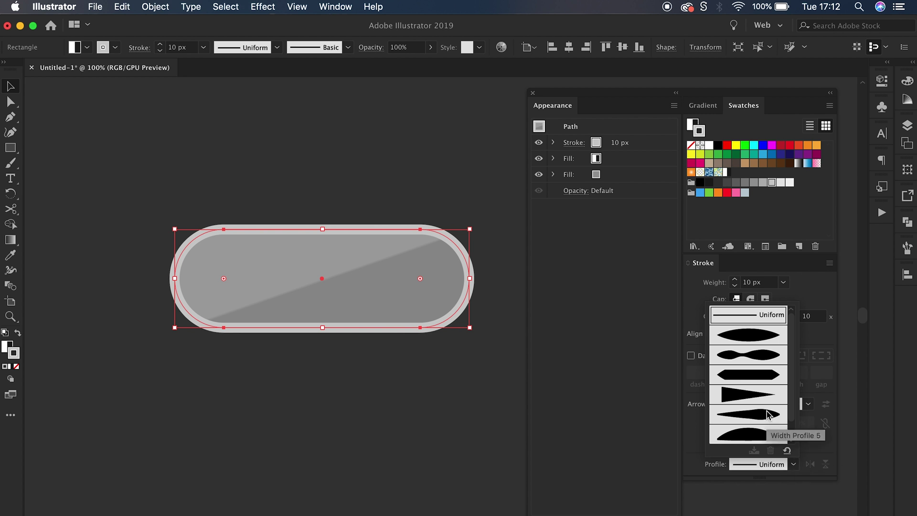
scroll(769, 415, down, 1)
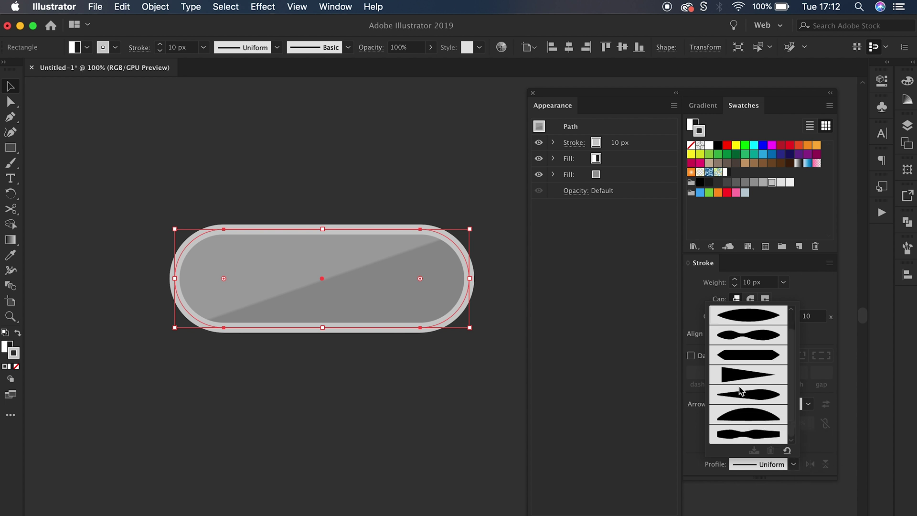
scroll(733, 321, up, 1)
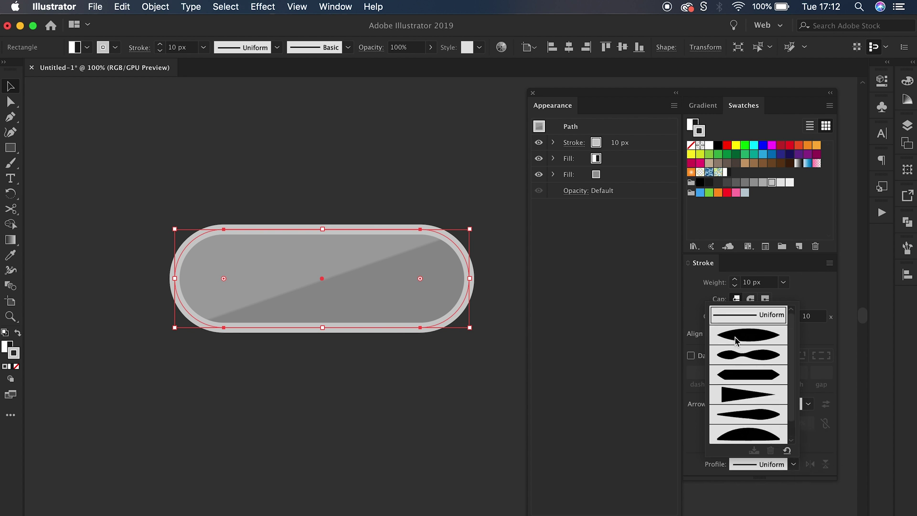
click(744, 359)
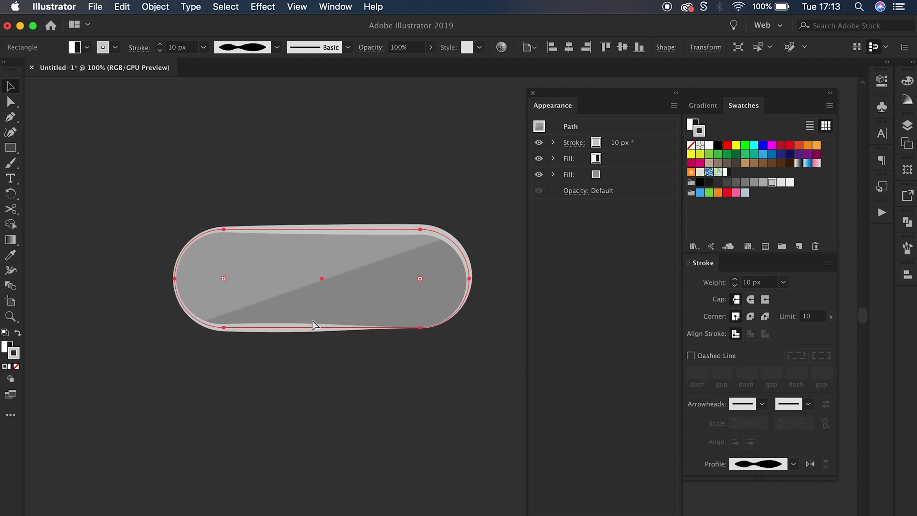
key(super+equal)
scroll(318, 327, right, 5)
scroll(245, 288, down, 3)
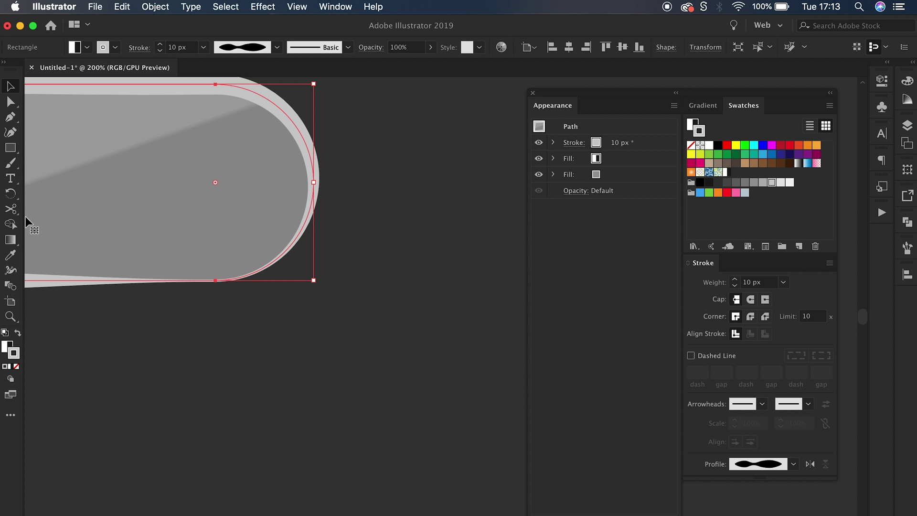
click(11, 272)
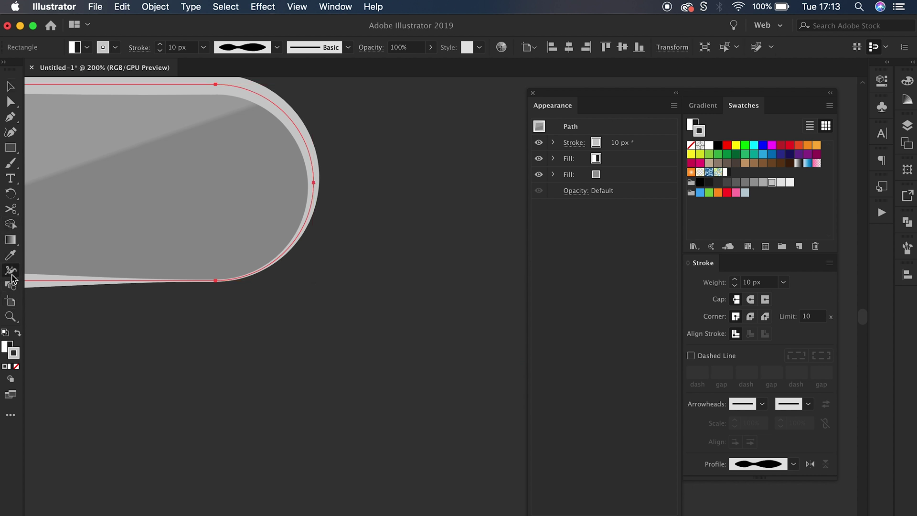
drag(214, 280, 216, 285)
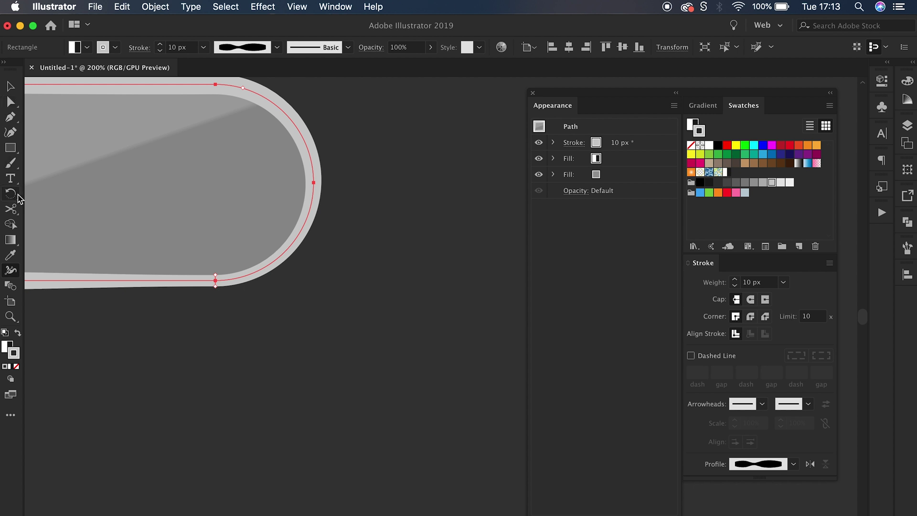
scroll(124, 238, left, 5)
scroll(123, 238, up, 3)
scroll(124, 238, left, 4)
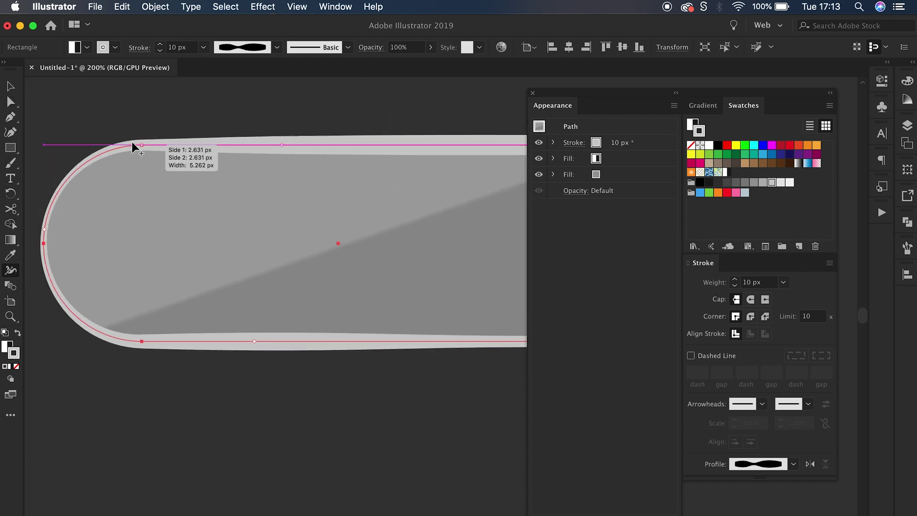
key(v)
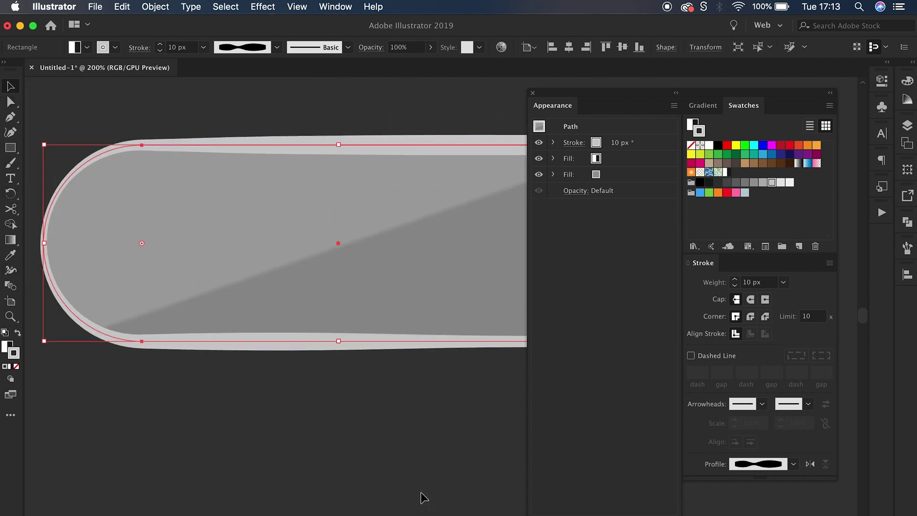
click(422, 494)
key(super+1)
Change the pill's stroke to a darker grey swatch.
click(393, 314)
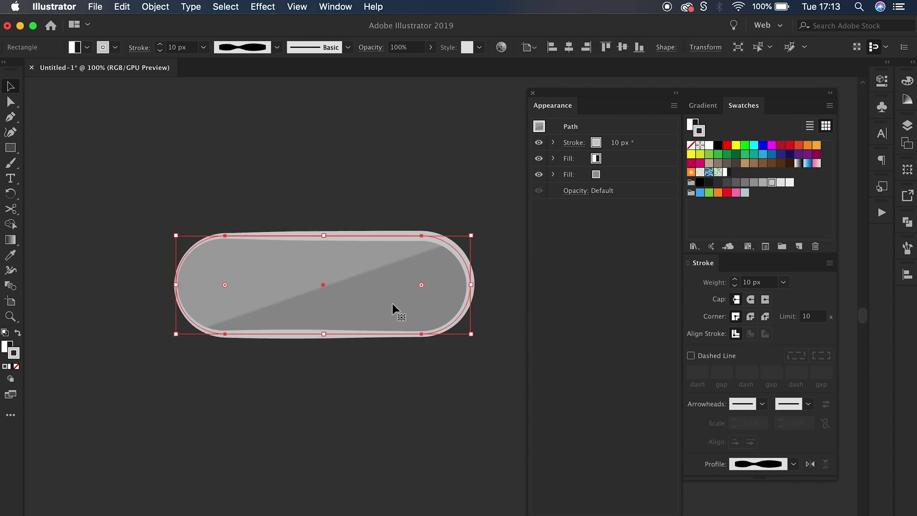
click(621, 146)
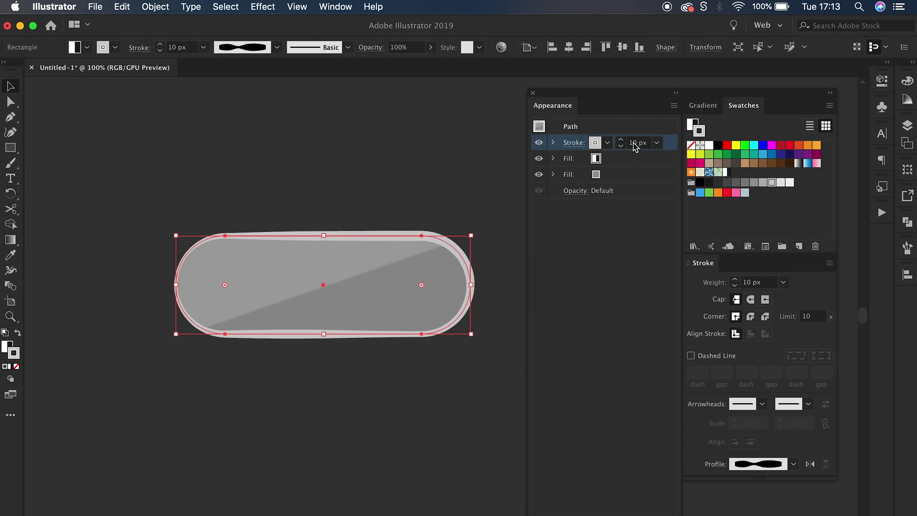
click(607, 143)
click(544, 203)
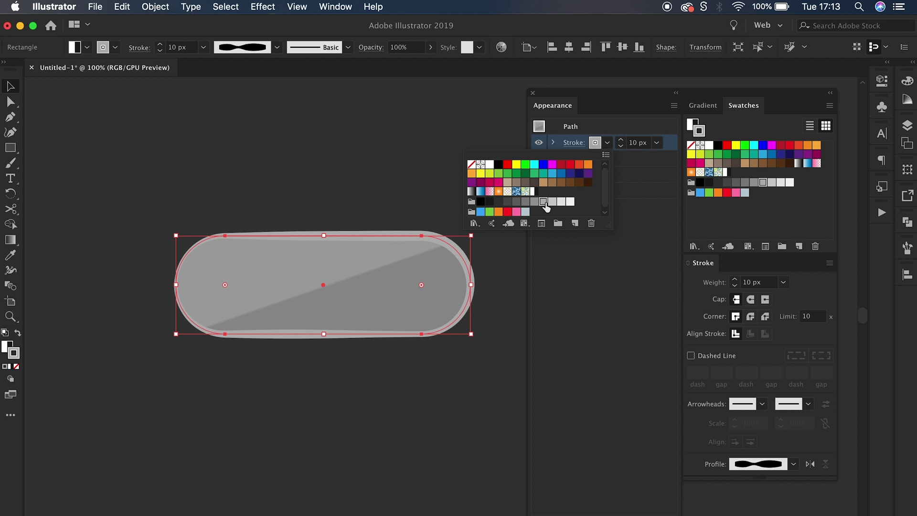
click(590, 311)
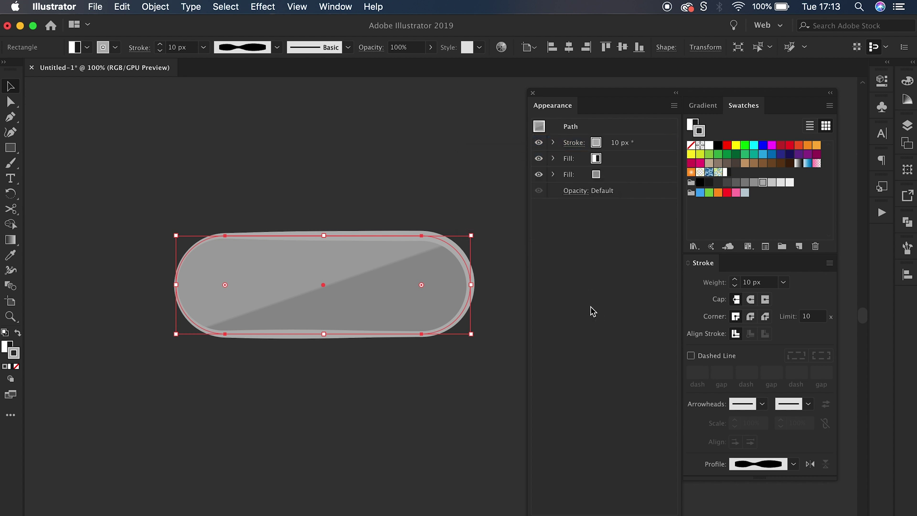
Zoom in and out to inspect the darker rim, then check the stroke and fill rows.
click(425, 378)
key(super+minus)
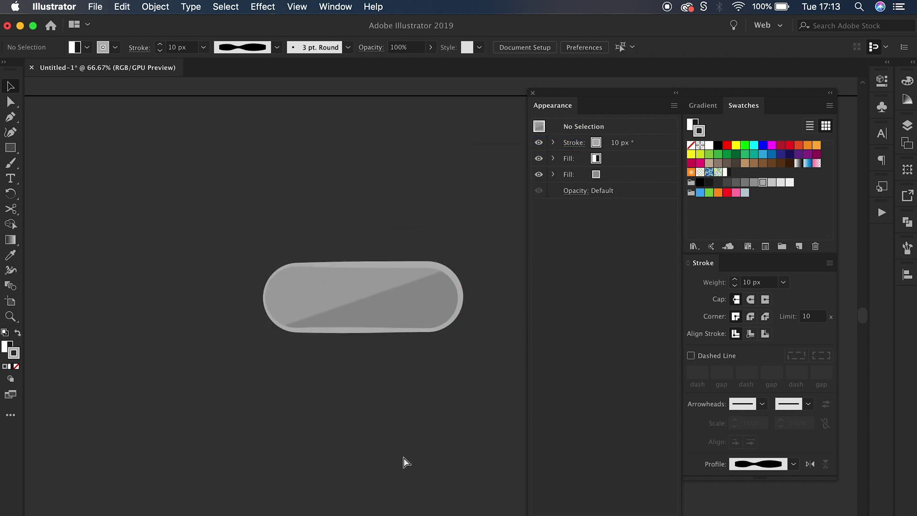
key(super+equal)
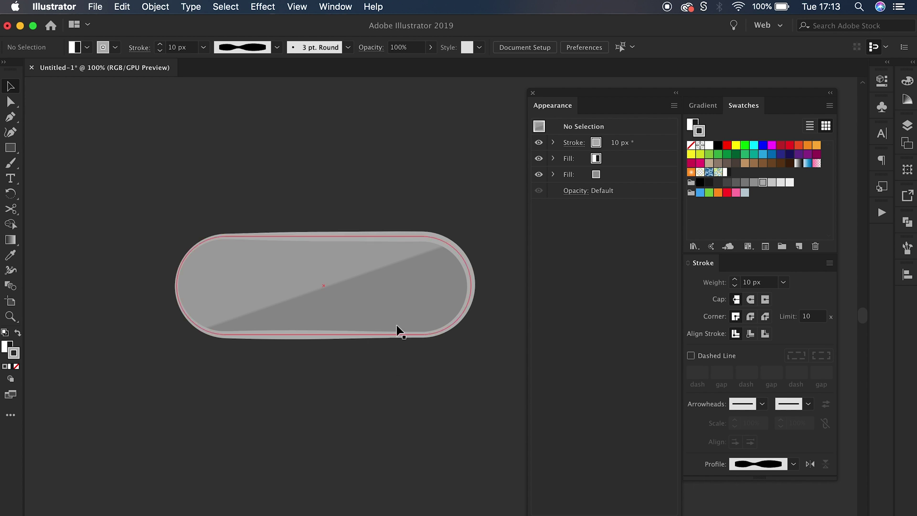
scroll(431, 456, down, 1)
key(super+equal)
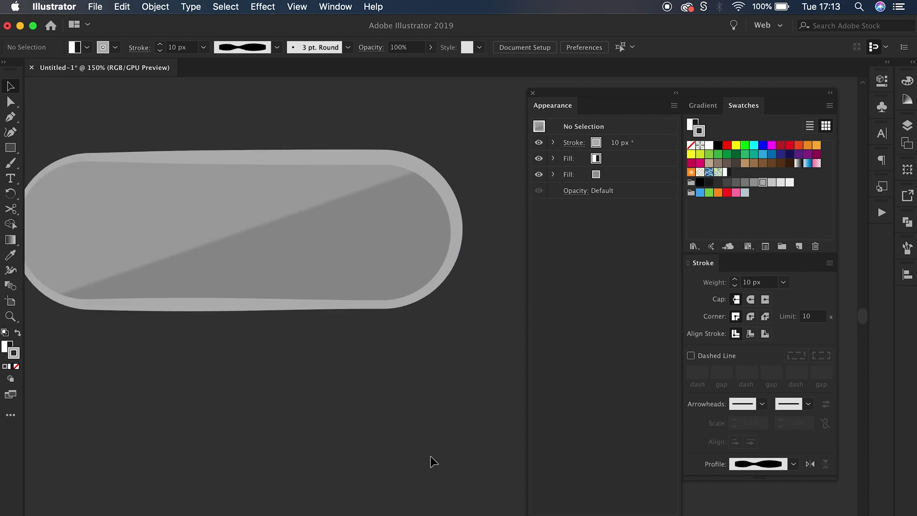
key(super+minus)
click(363, 296)
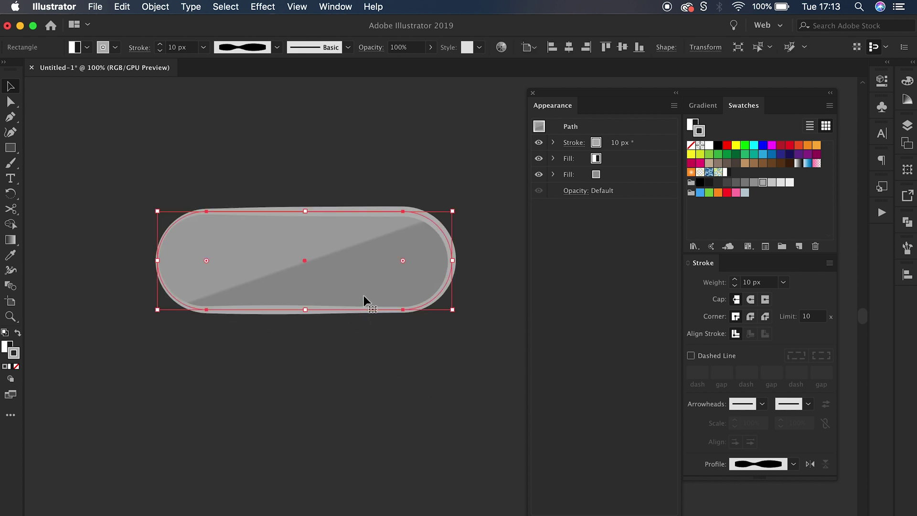
click(643, 148)
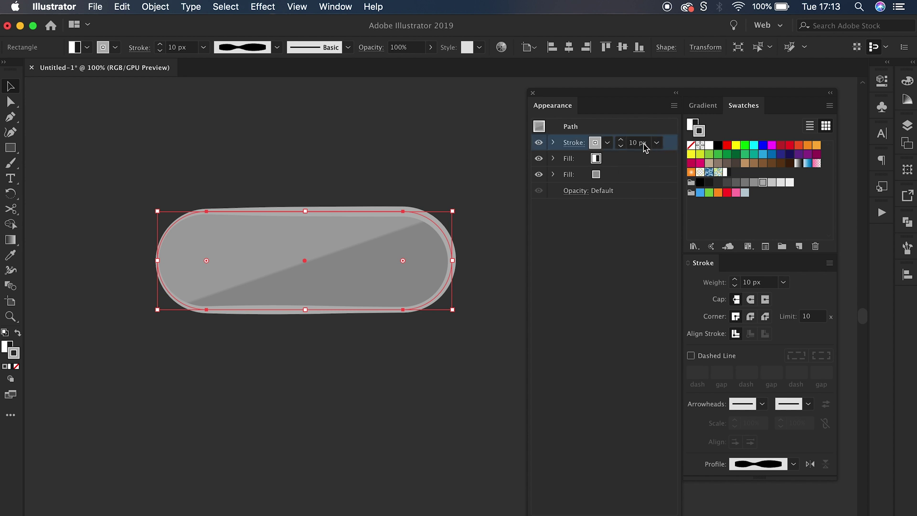
click(628, 174)
click(313, 394)
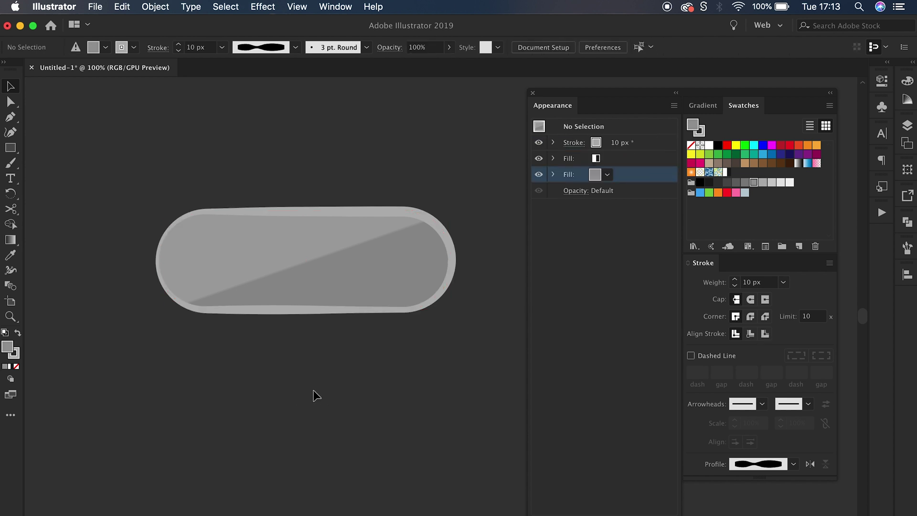
Create a 'Let's Play' text object above the button.
key(t)
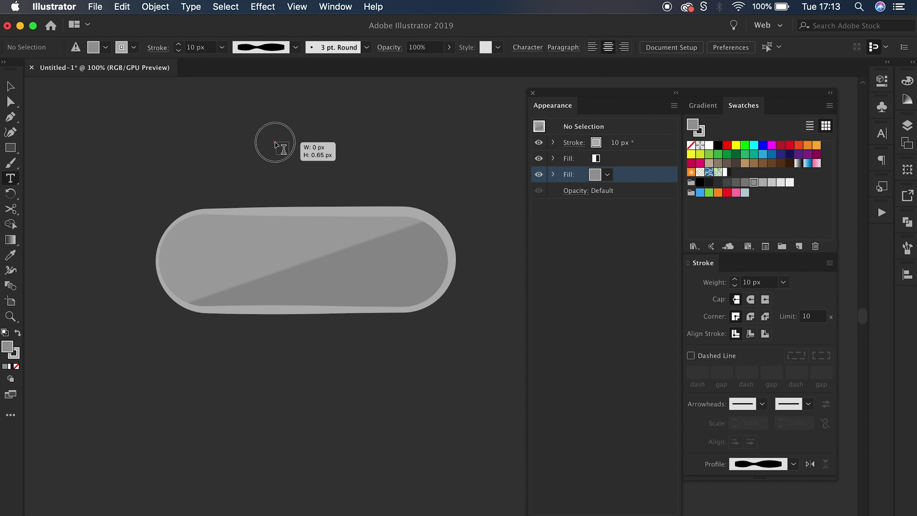
click(276, 140)
key(BackSpace)
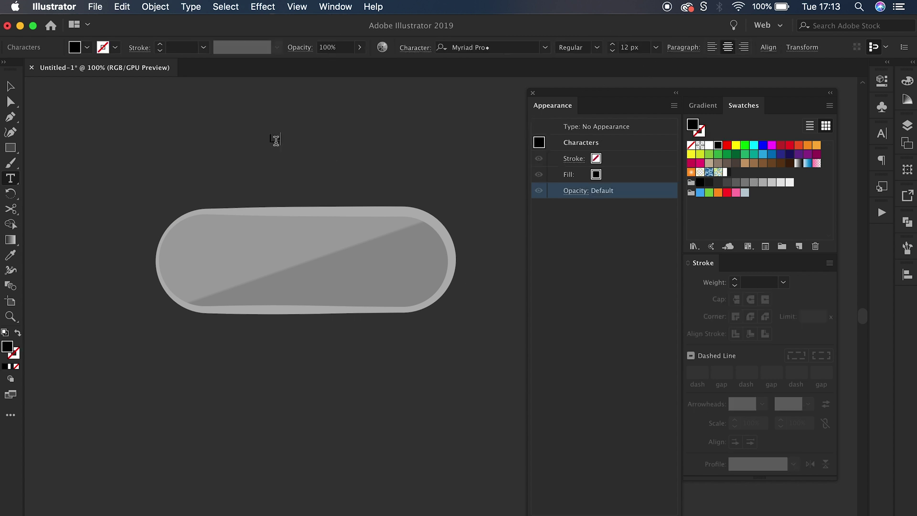
text(Let'sPlay)
click(276, 141)
Set the text to Luckiest Guy Regular at 40 px.
triple_click(275, 141)
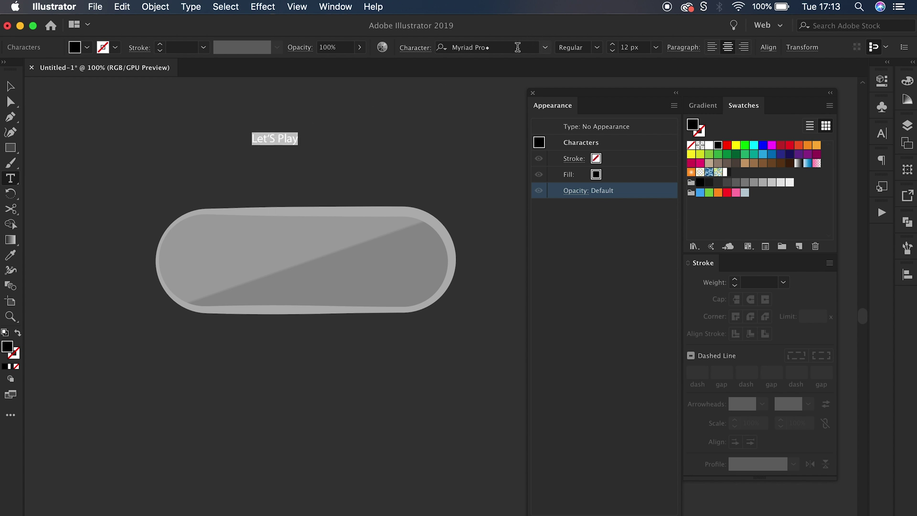
click(516, 47)
text(Luc)
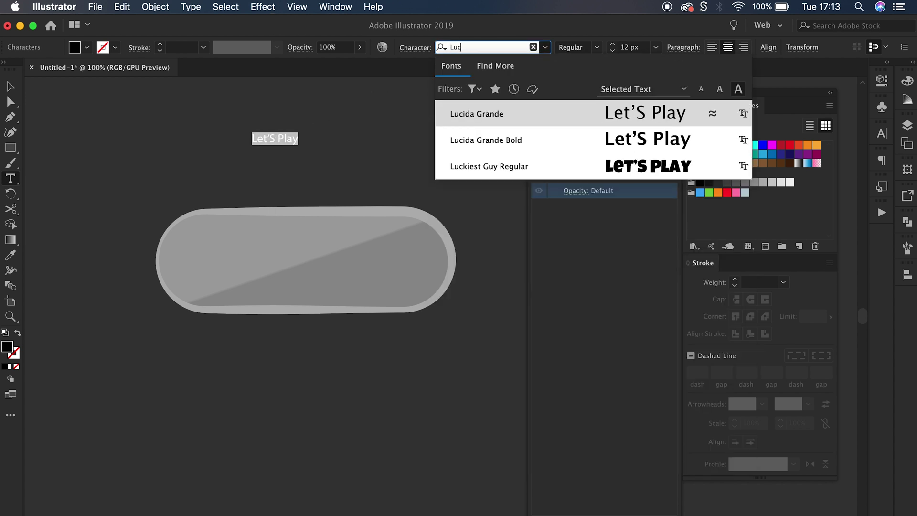
click(537, 165)
click(636, 51)
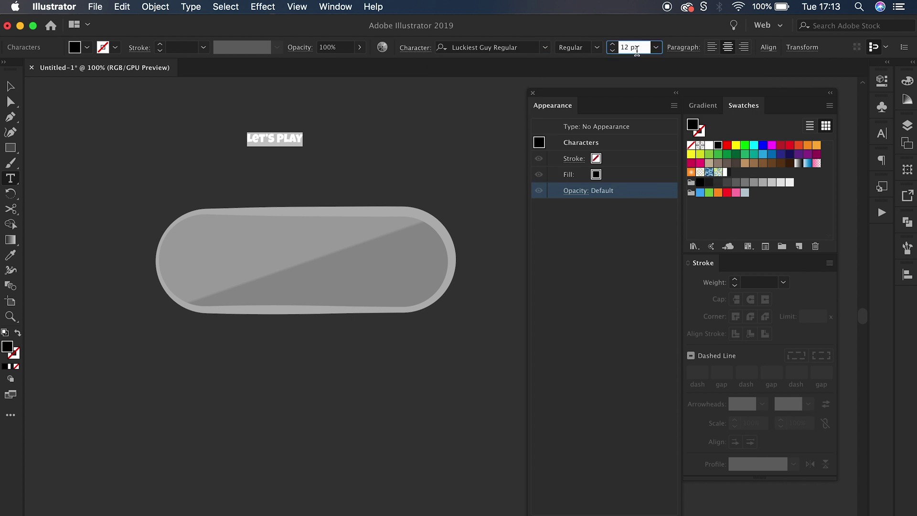
text(30)
key(Return)
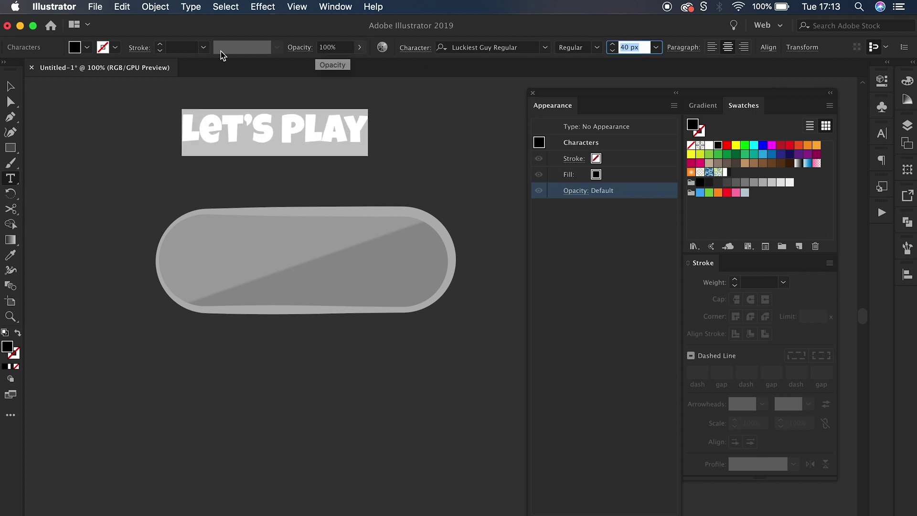
click(191, 125)
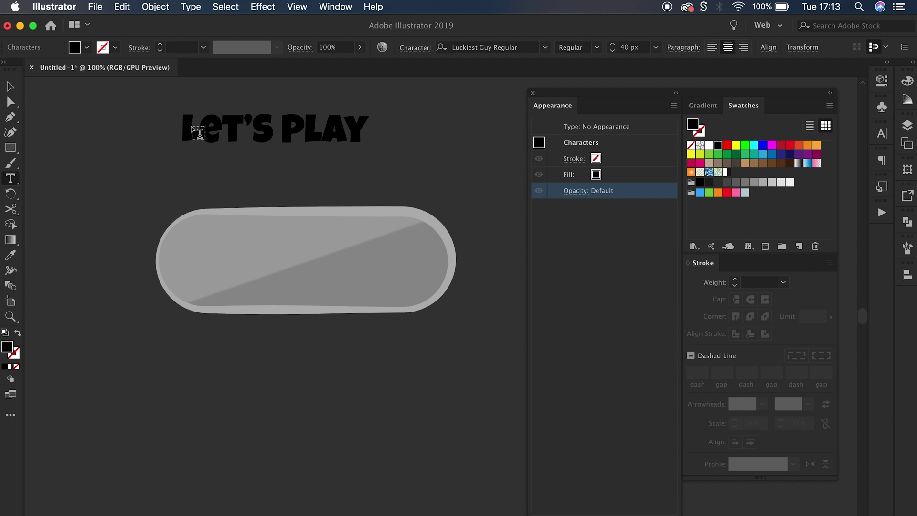
Tighten the kerning of the L-E and P-L letter pairs.
key(alt+Left)
key(alt+Left)
key(alt+Left)
key(alt+Left)
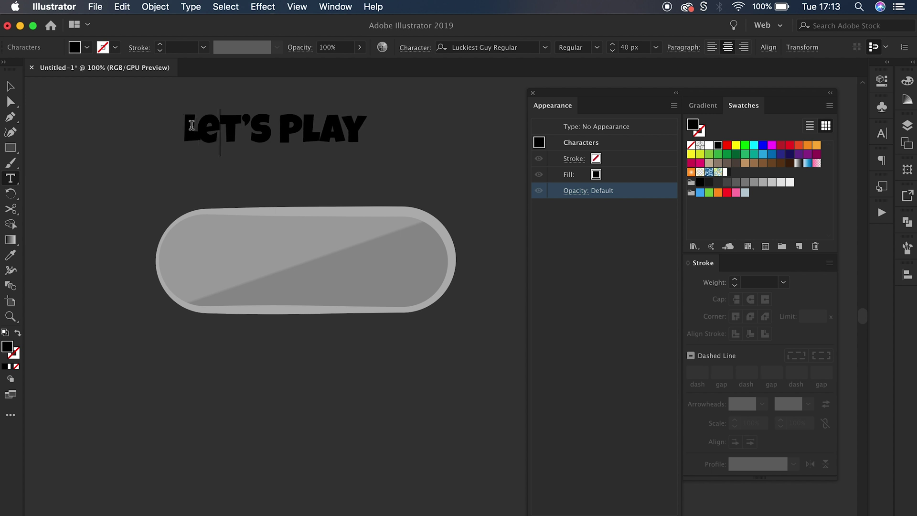
key(alt+Left)
key(alt+Left)
key(alt+Left)
key(alt+Left)
key(alt+Left)
key(alt+Left)
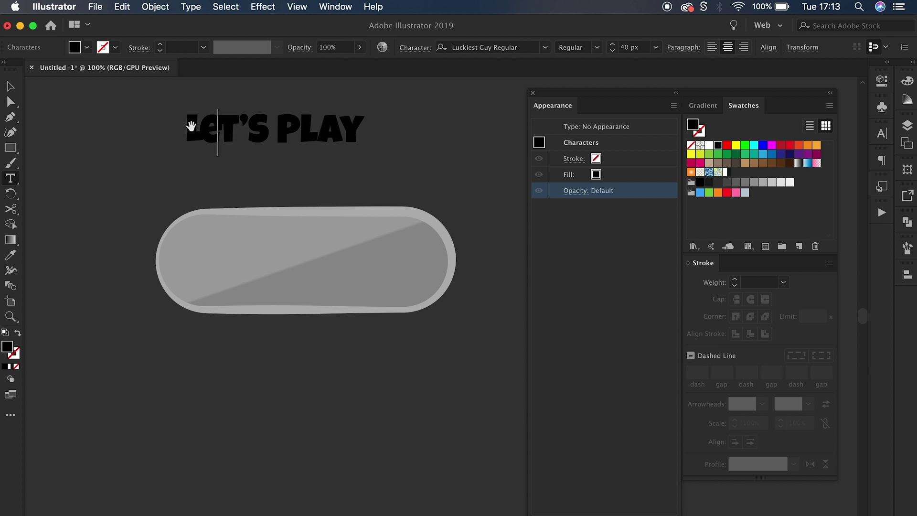
key(Right)
key(Right)
key(Right)
key(alt+Left)
key(alt+Left)
key(alt+Left)
key(Right)
key(Right)
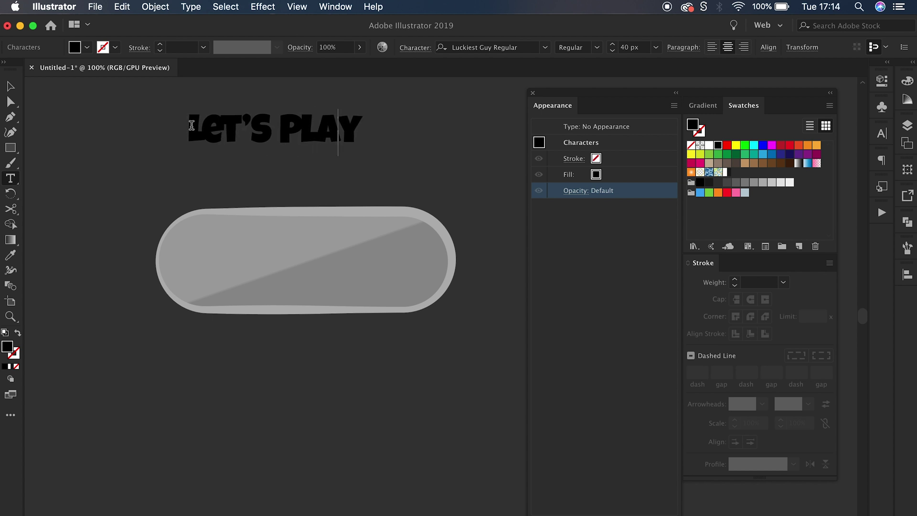
key(Escape)
Place a centred copy of the text on the button and add a new fill and stroke.
mouse_move(221, 130)
mouse_down()
mouse_move(246, 272)
mouse_move(251, 265)
mouse_up()
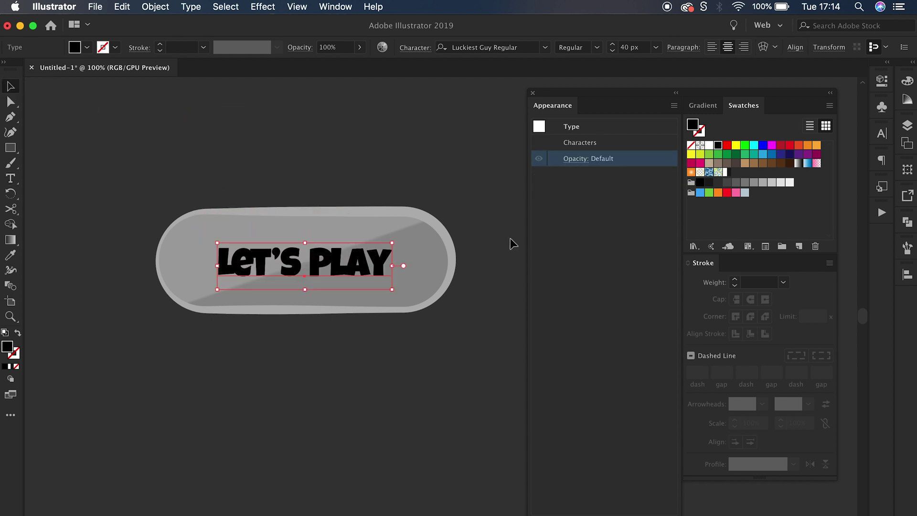
drag(347, 264, 348, 258)
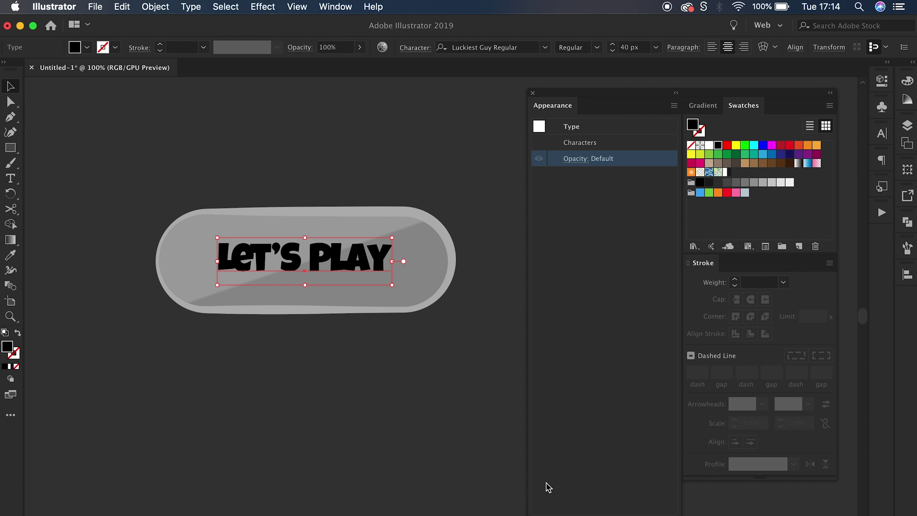
key(ctrl+slash)
key(ctrl+alt+slash)
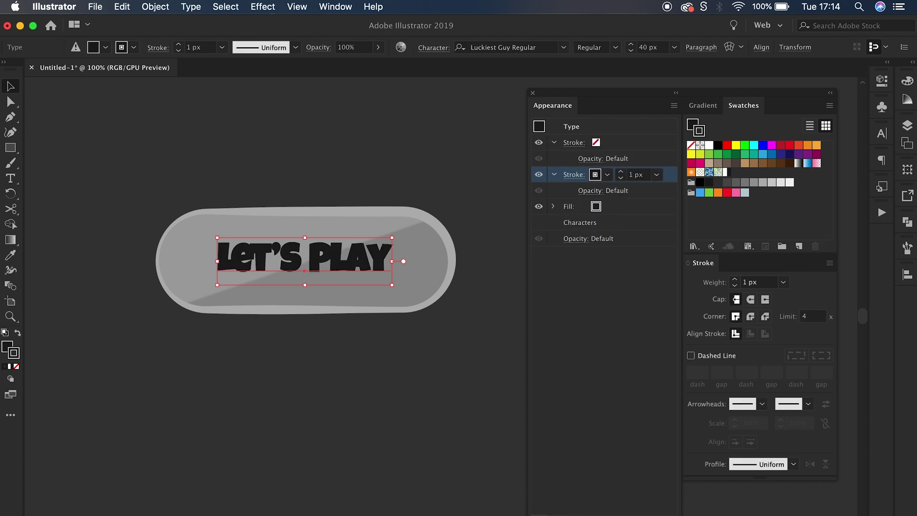
Make the text's new fill white.
click(639, 220)
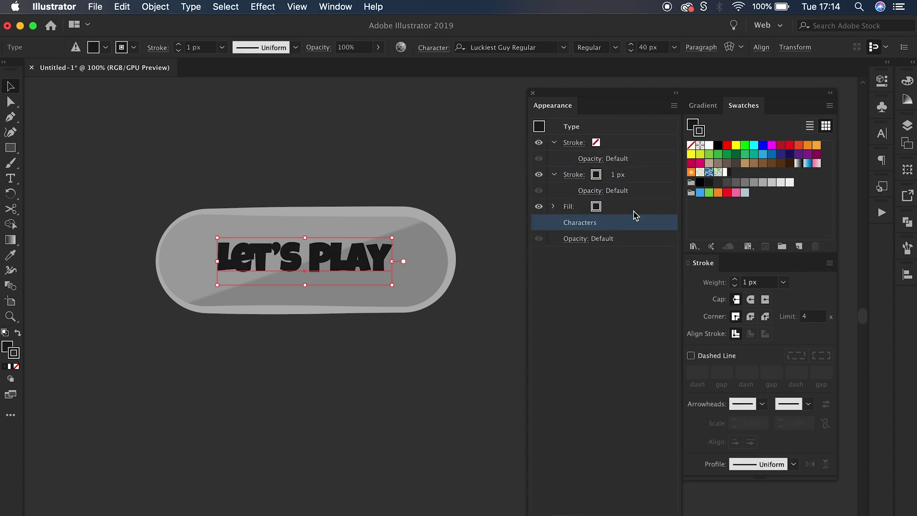
click(607, 207)
click(490, 229)
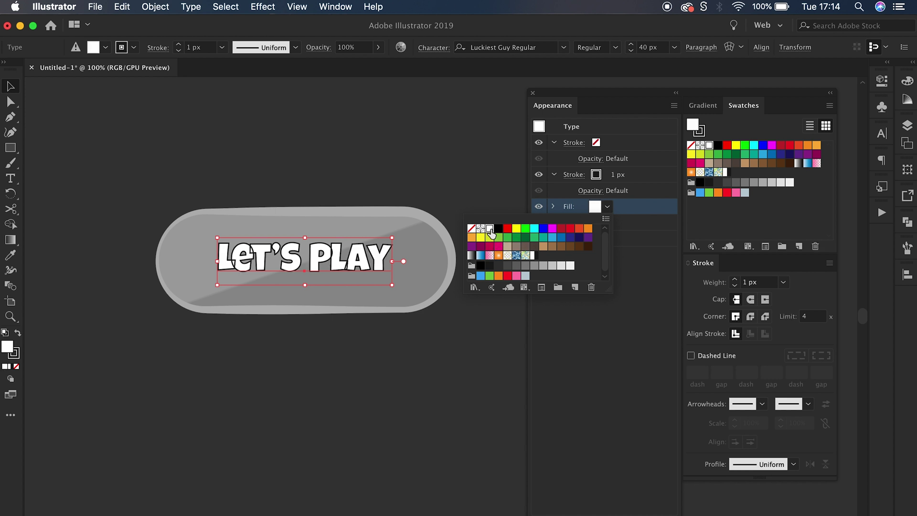
Make the text's new stroke 3 px thick in dark grey.
click(650, 174)
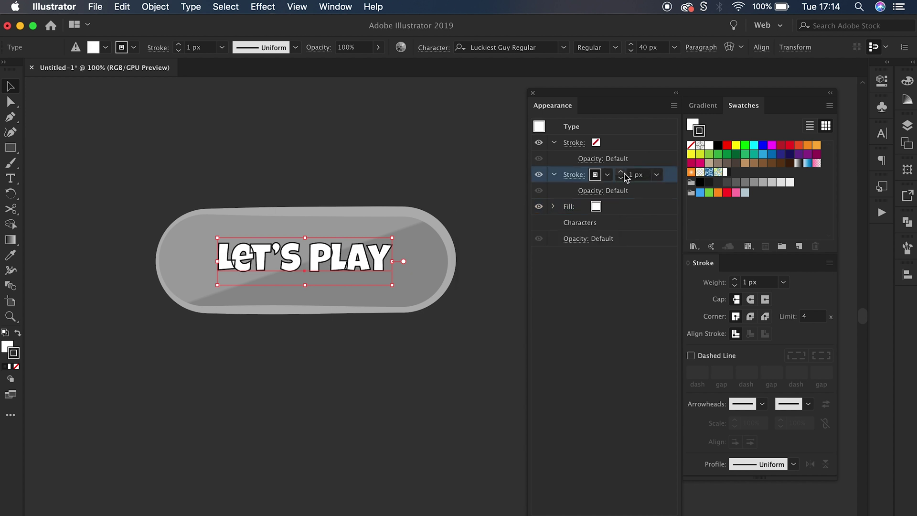
click(620, 172)
click(620, 172)
click(620, 177)
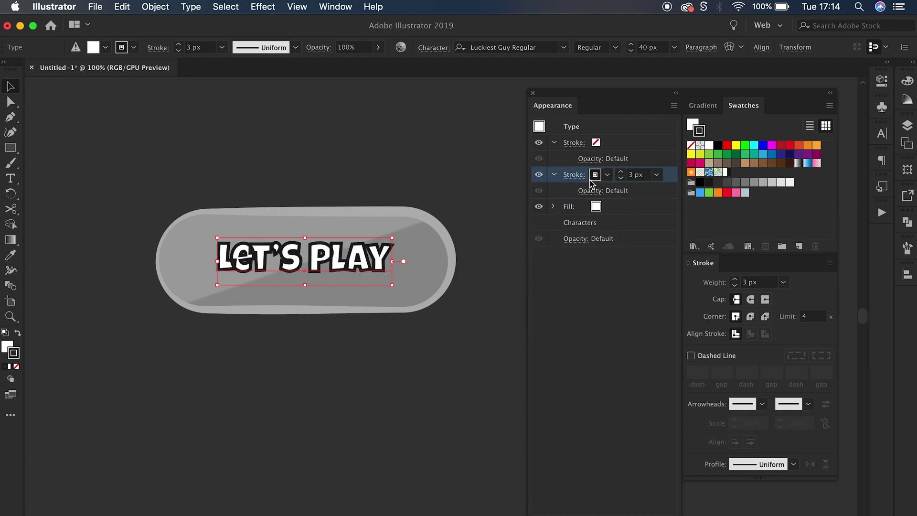
click(606, 174)
click(534, 234)
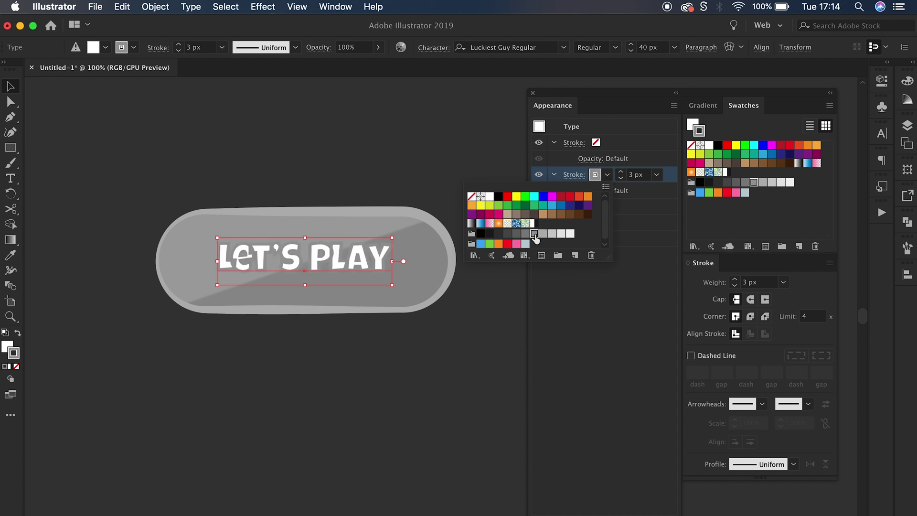
click(525, 233)
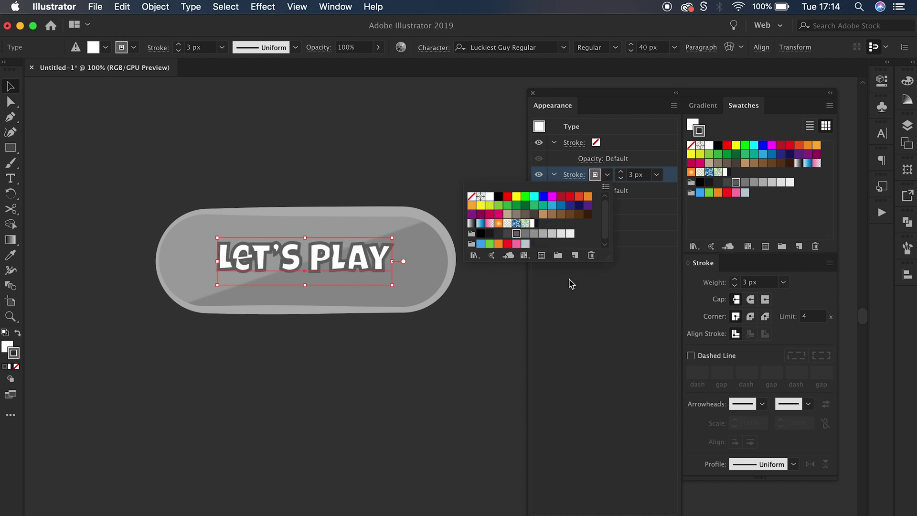
click(597, 303)
Move the text's grey outline below the white fill and thicken it to 9 px.
drag(672, 181, 661, 218)
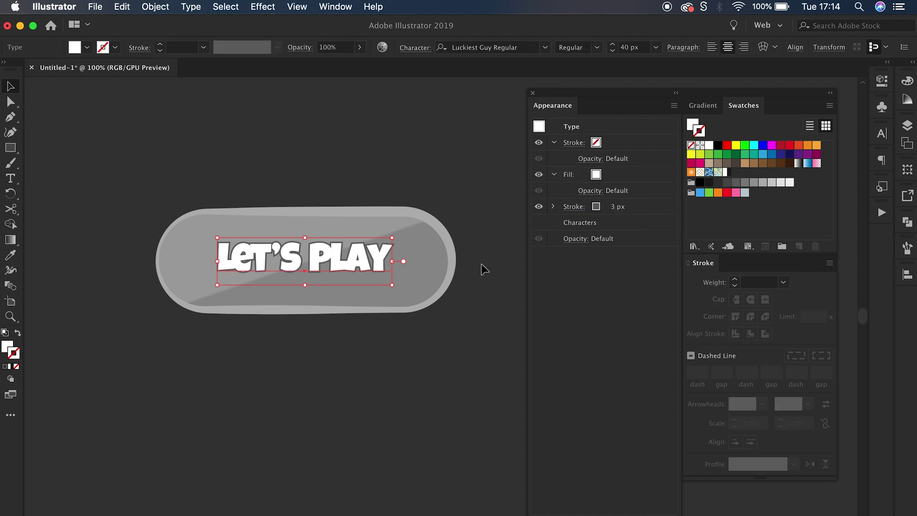
click(633, 211)
click(620, 203)
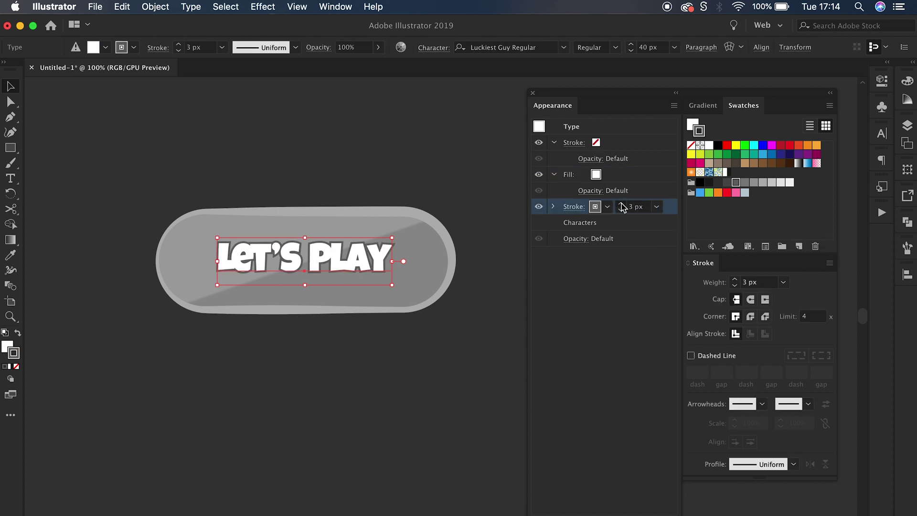
click(620, 205)
click(620, 205)
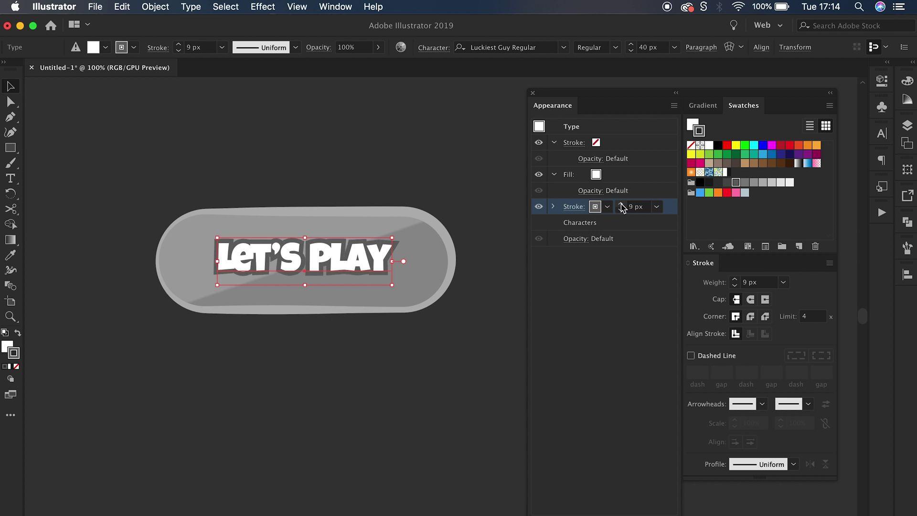
Select the white fill, collapse it, and duplicate it.
click(635, 316)
click(628, 174)
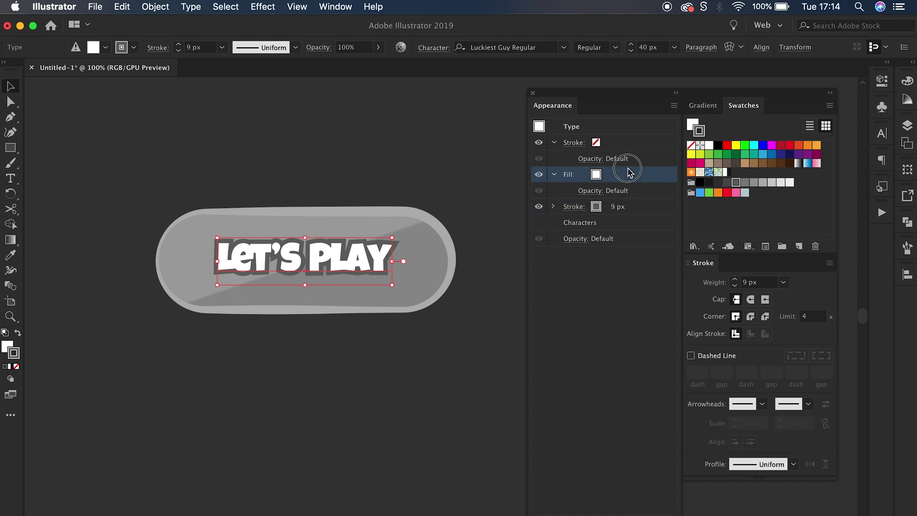
click(554, 174)
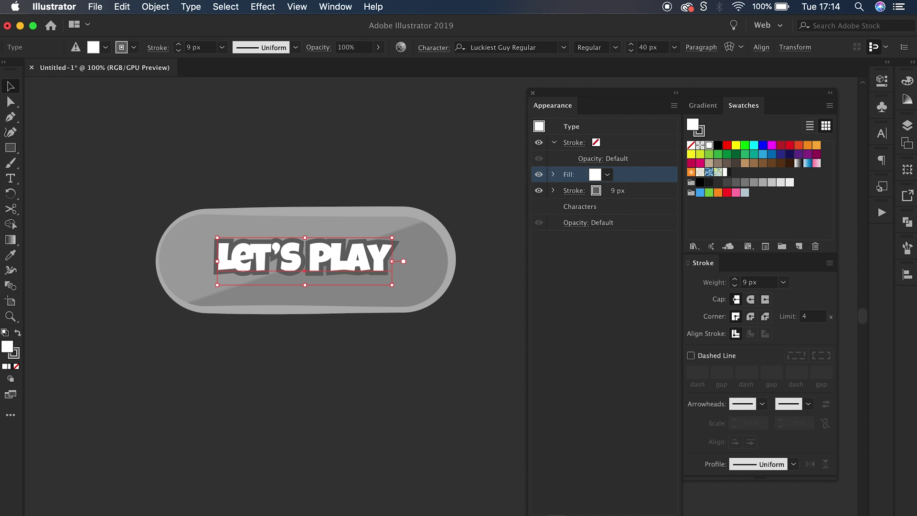
key(super+slash)
Give the top fill a white-to-black linear gradient angled at about -71° across the letters.
click(727, 173)
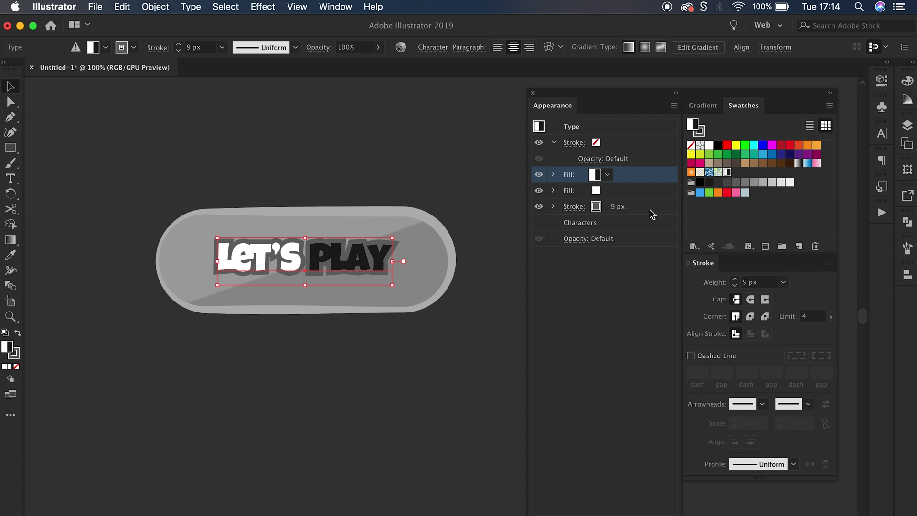
click(698, 106)
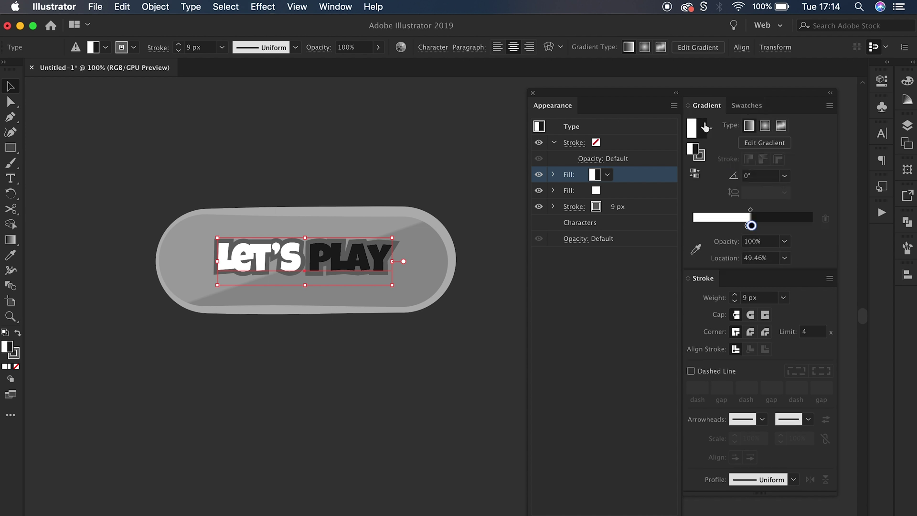
click(750, 148)
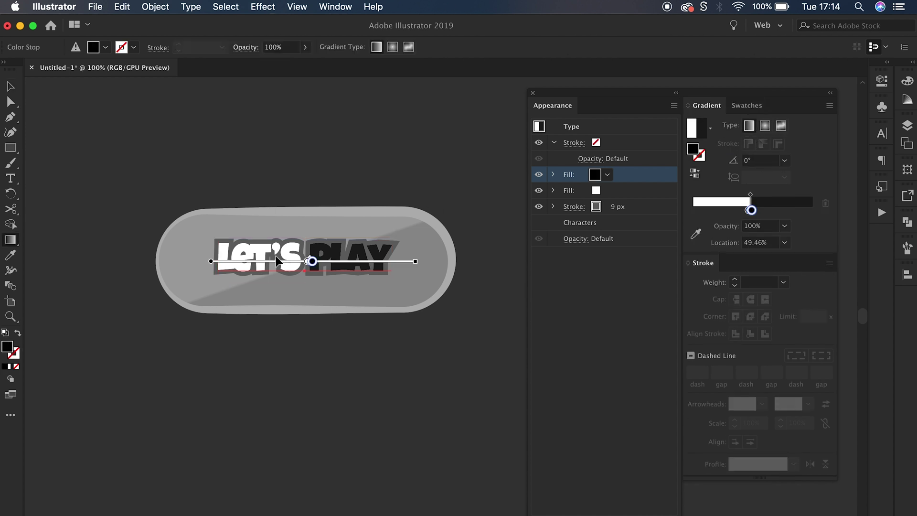
drag(302, 227, 324, 294)
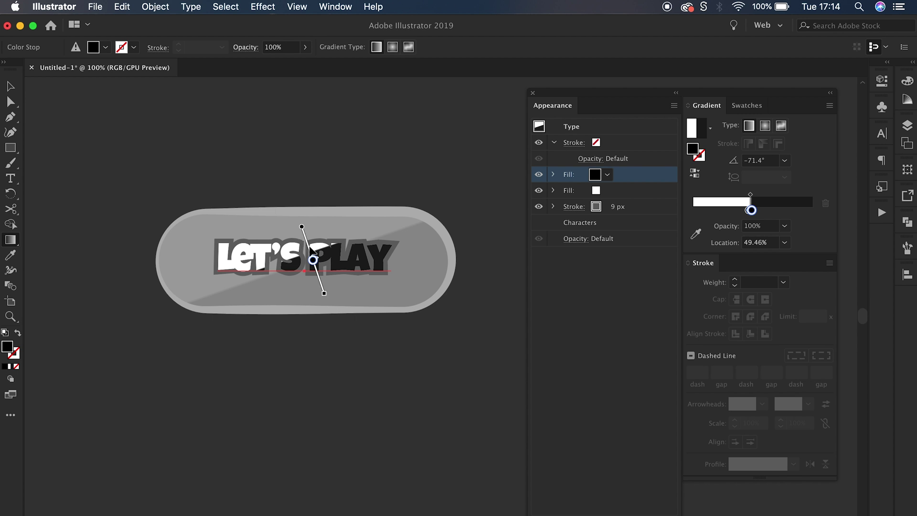
click(553, 175)
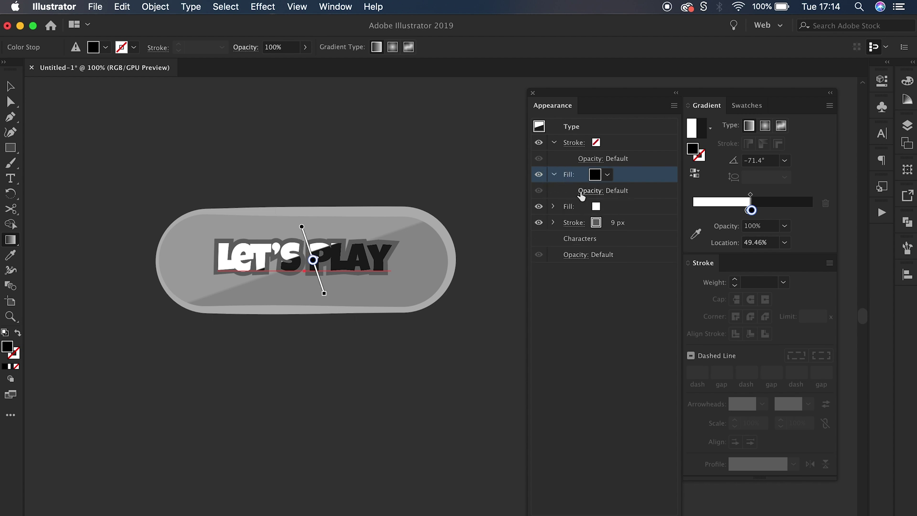
Set the LET'S PLAY gradient fill's blend mode to Soft Light.
click(582, 191)
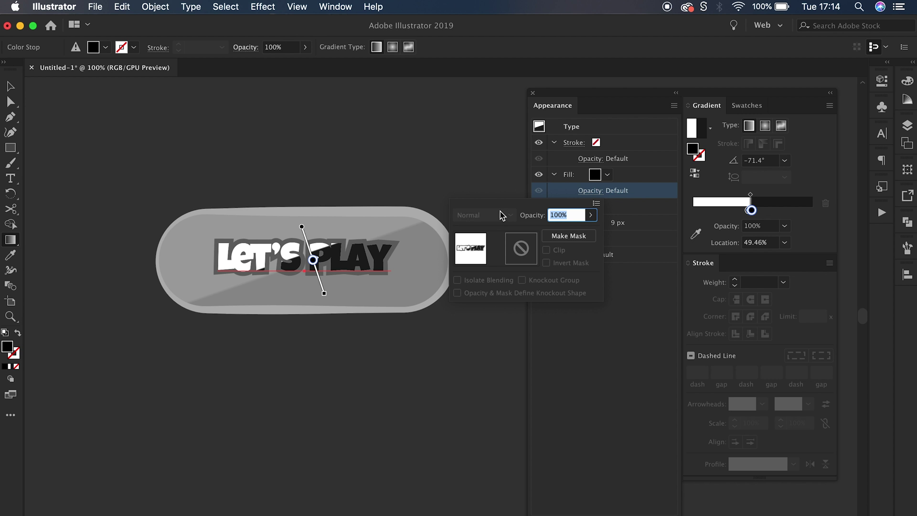
click(550, 341)
key(v)
click(378, 386)
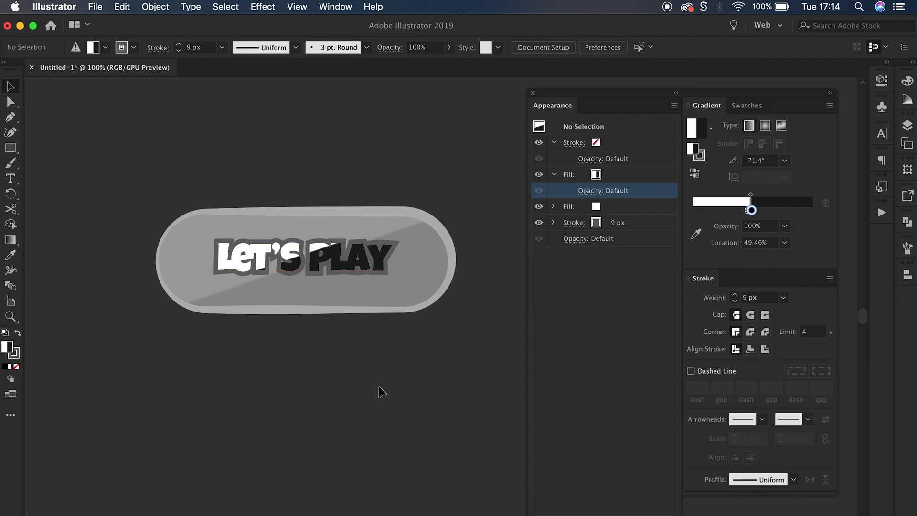
click(316, 258)
click(588, 192)
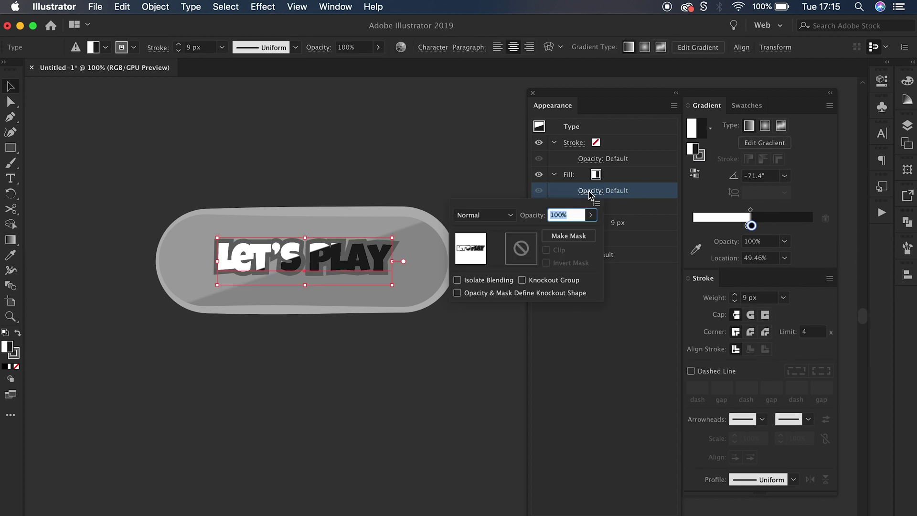
click(500, 215)
click(489, 352)
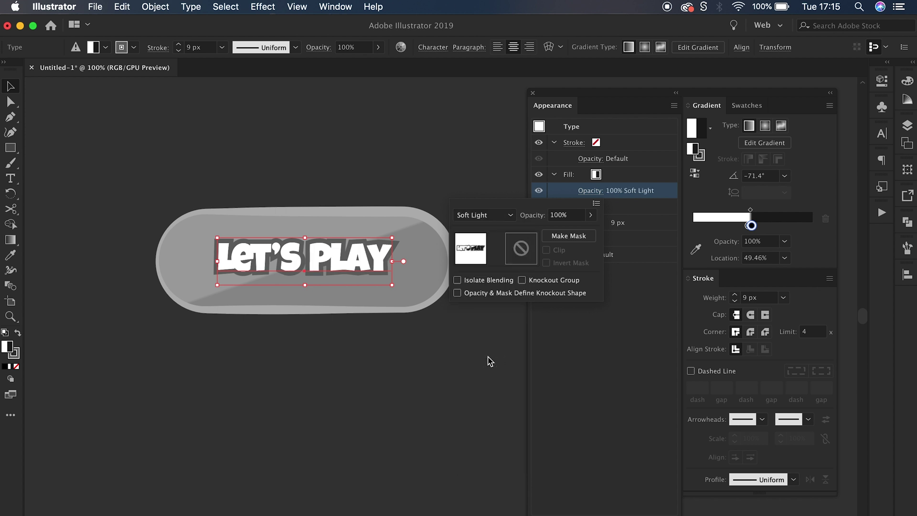
click(620, 347)
Change the text's white base fill to a light grey swatch.
click(620, 206)
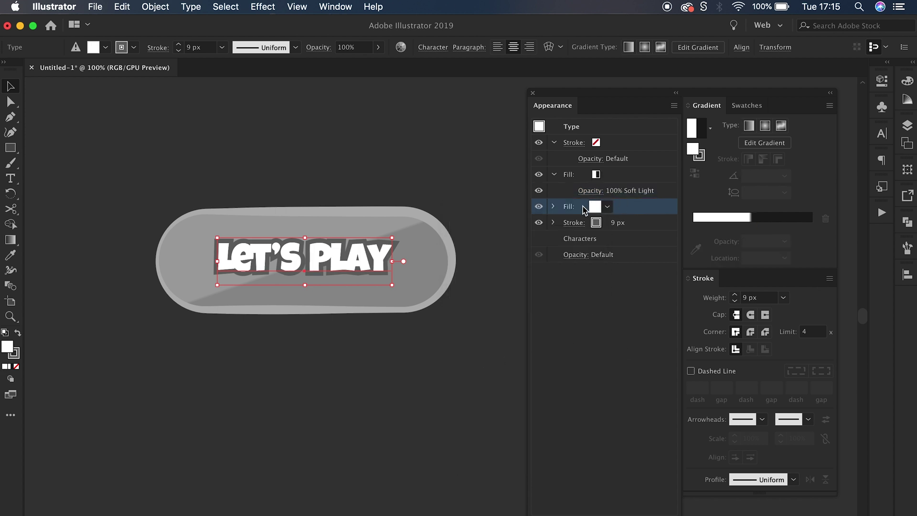
double_click(7, 348)
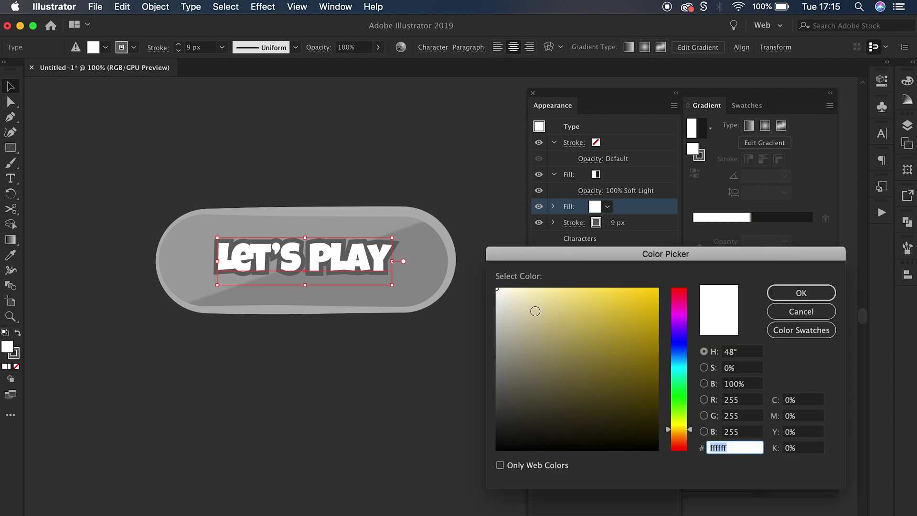
click(777, 320)
click(607, 206)
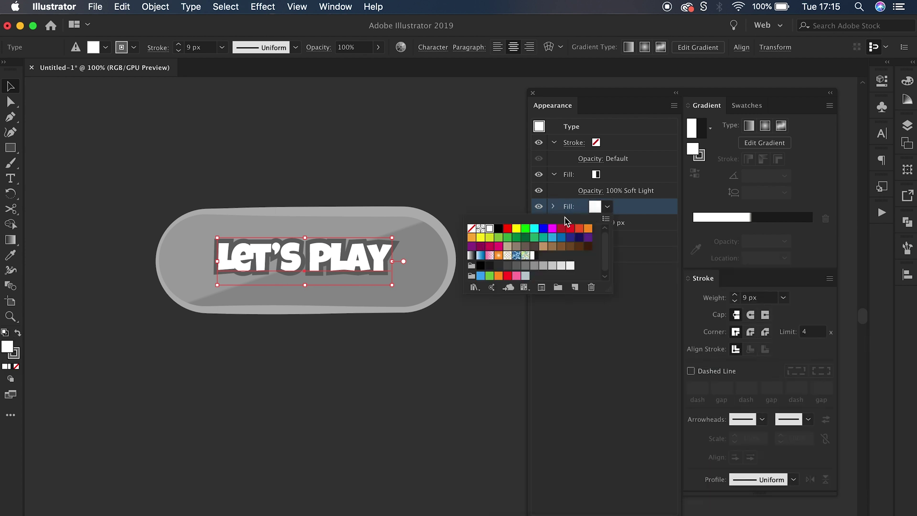
click(561, 265)
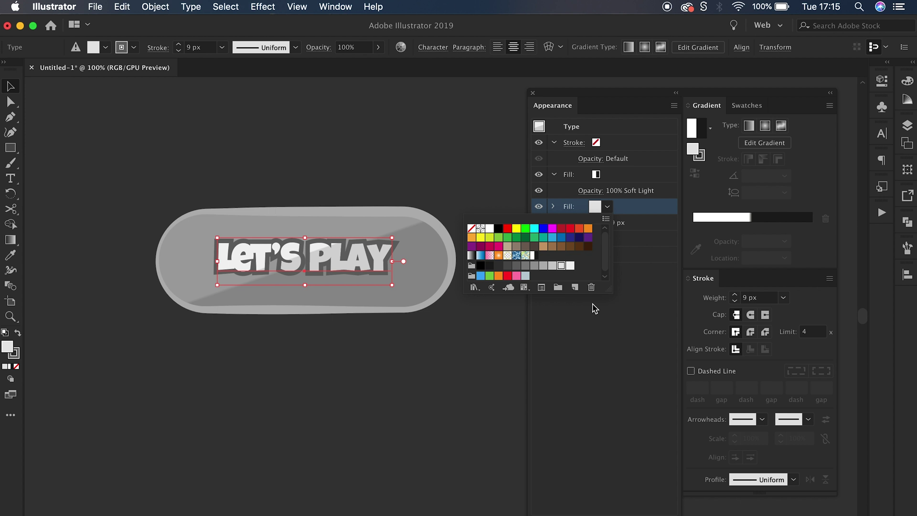
click(614, 338)
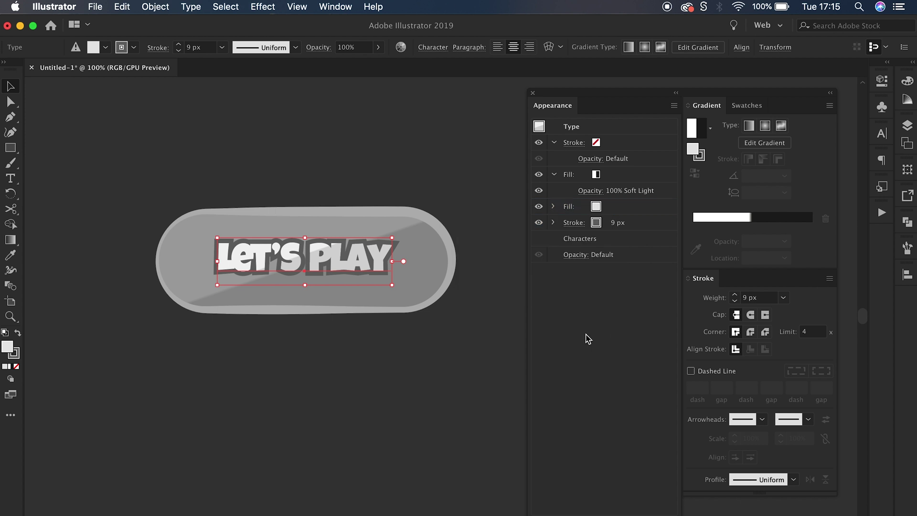
click(417, 418)
click(362, 267)
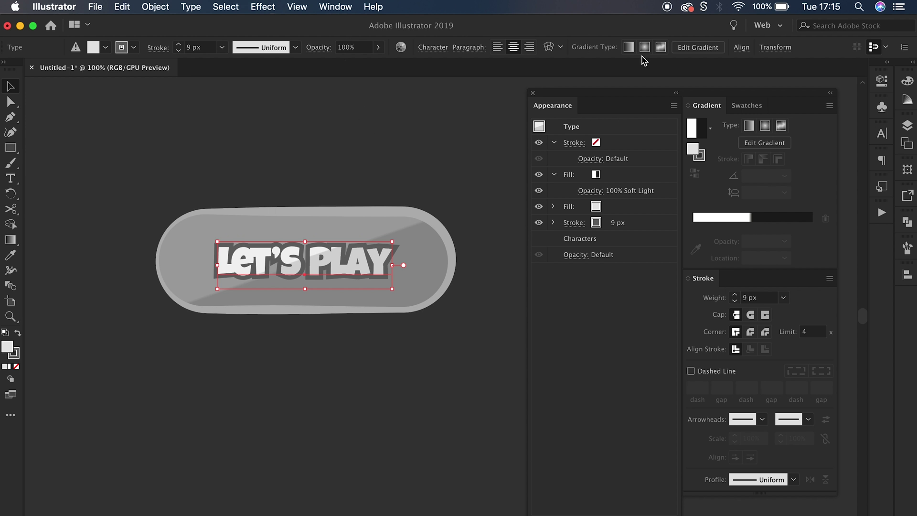
key(t)
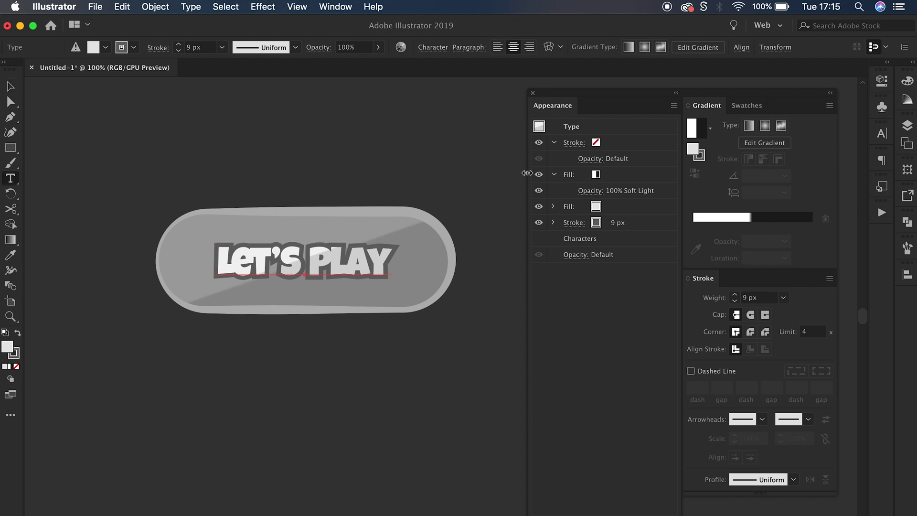
click(427, 171)
key(ctrl+z)
click(11, 86)
click(107, 106)
key(t)
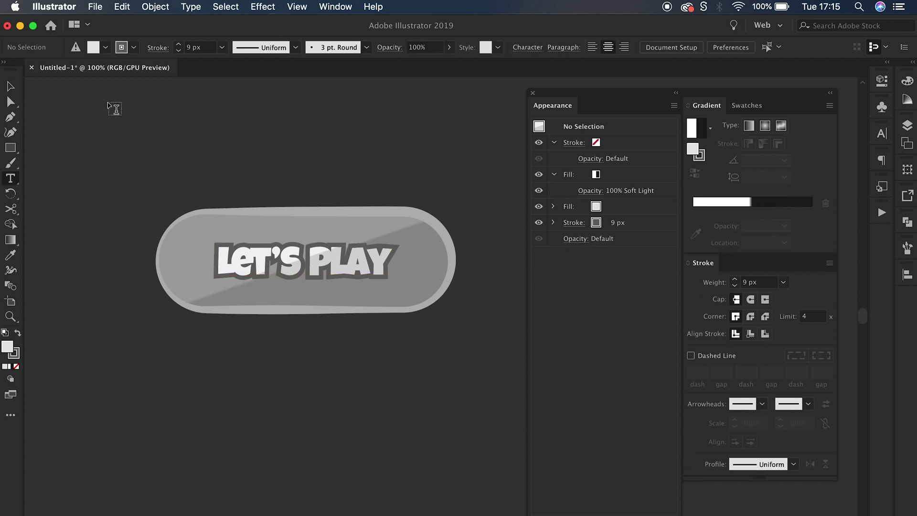
triple_click(342, 268)
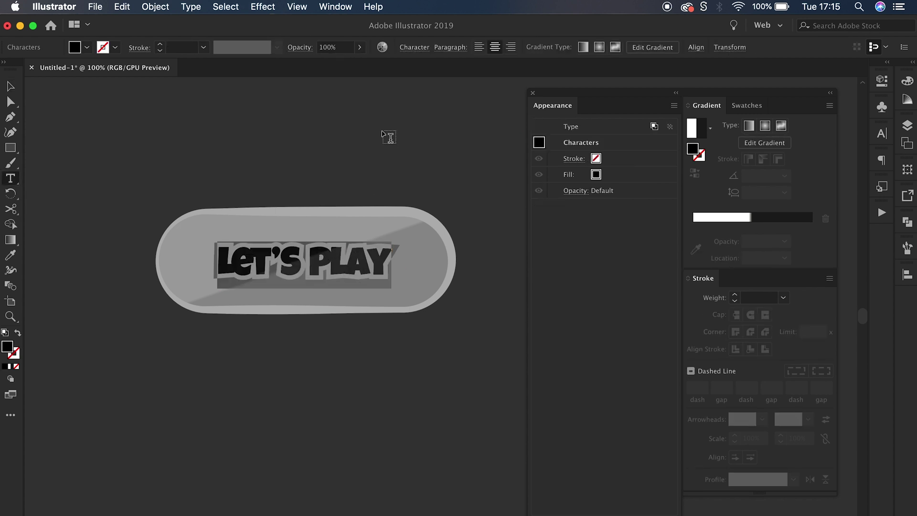
click(10, 88)
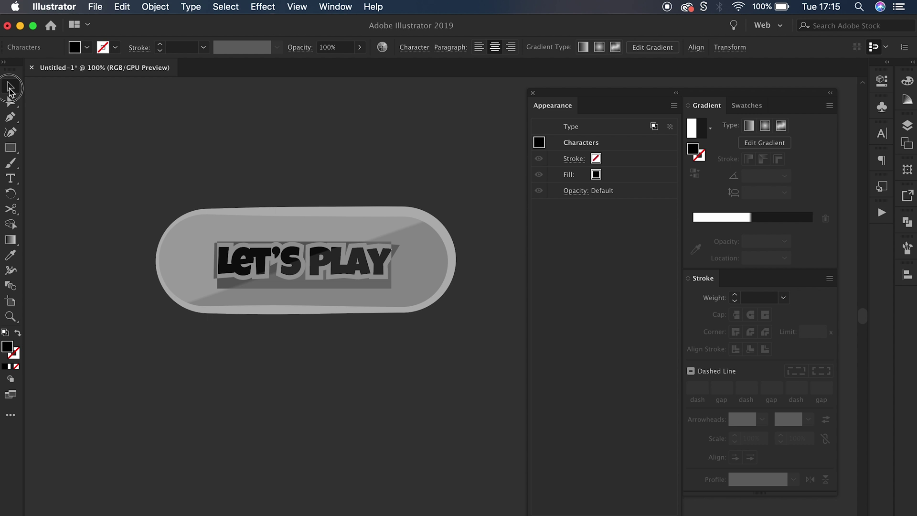
click(150, 142)
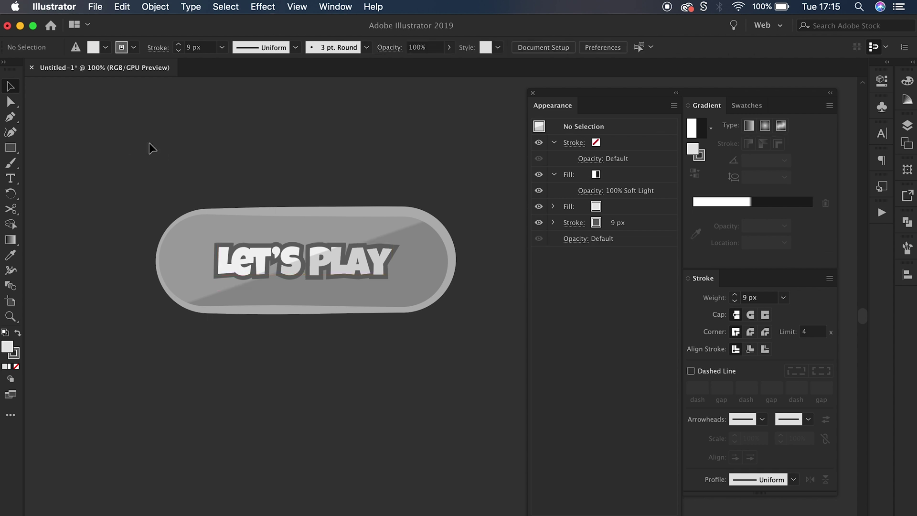
click(327, 257)
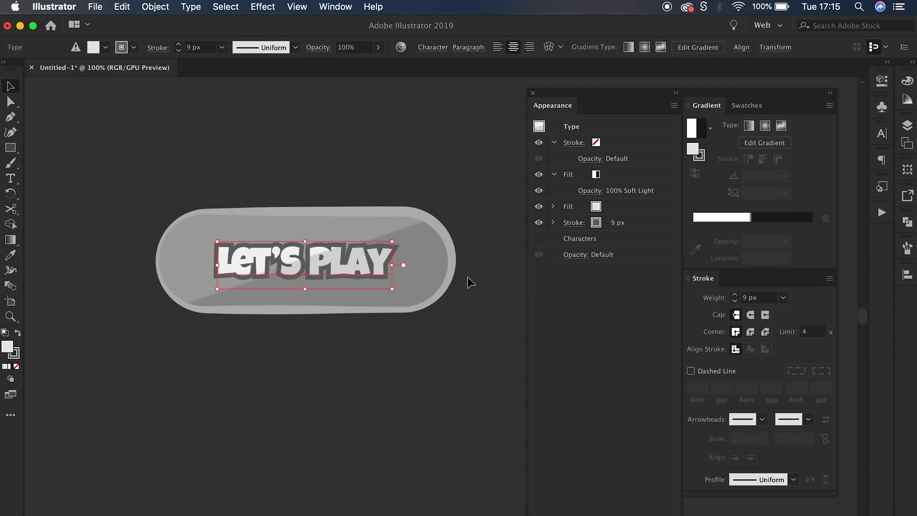
click(343, 409)
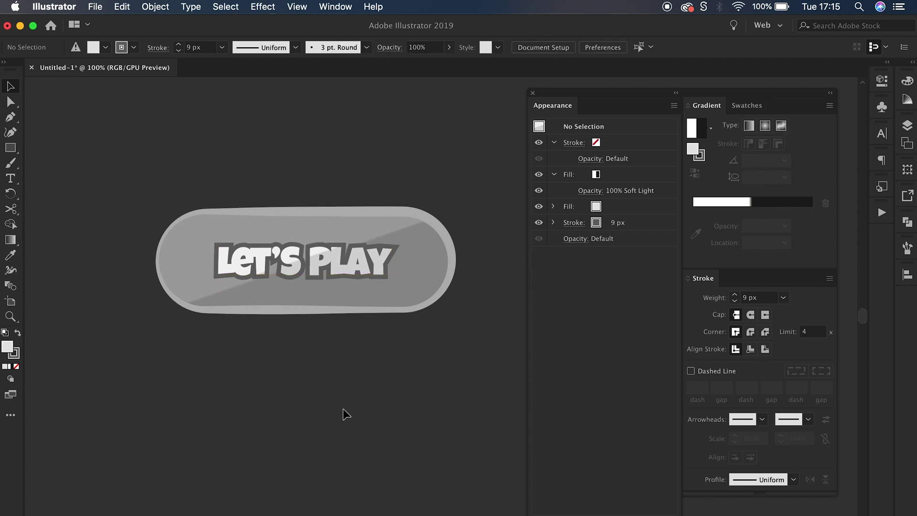
click(345, 265)
click(397, 397)
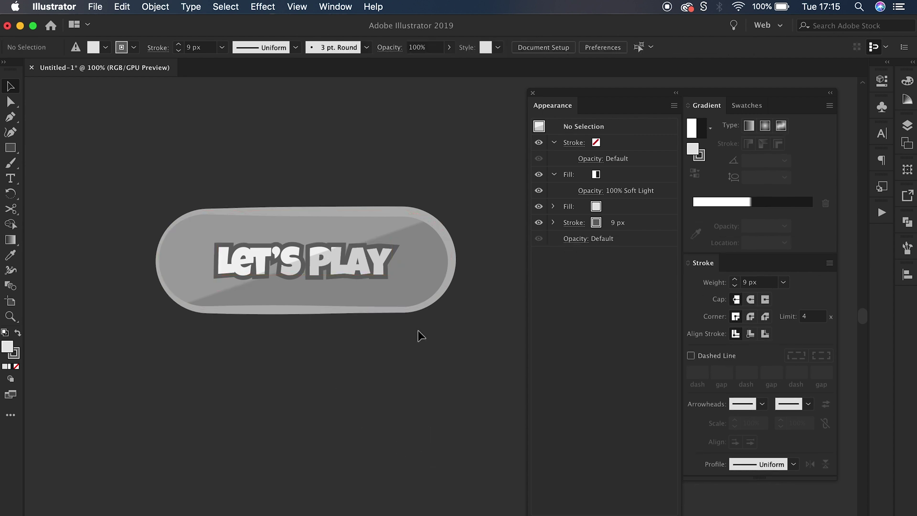
click(417, 278)
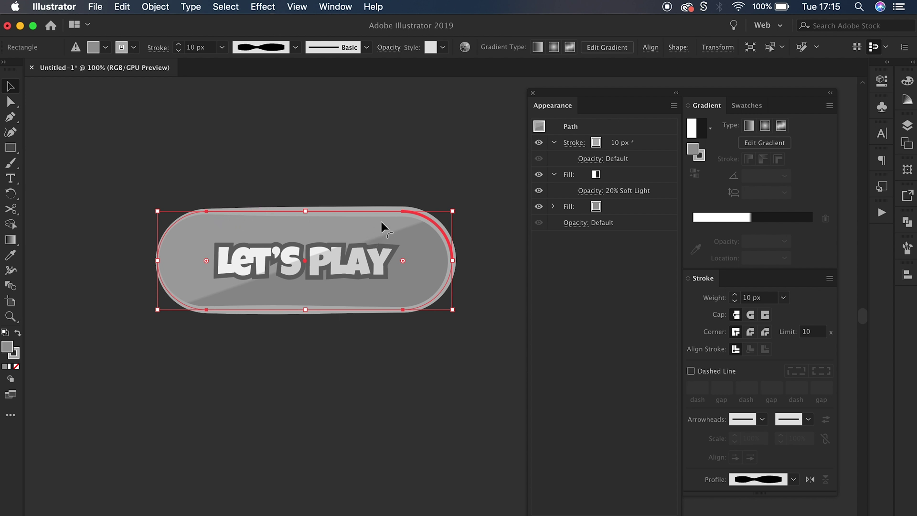
click(215, 154)
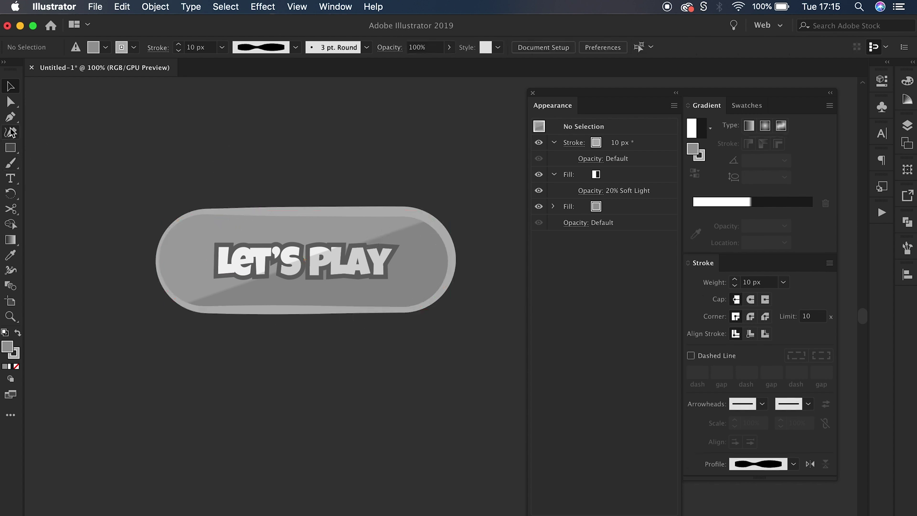
Draw a zigzag chip shape with the Pen tool.
key(p)
click(236, 147)
key(super+equal)
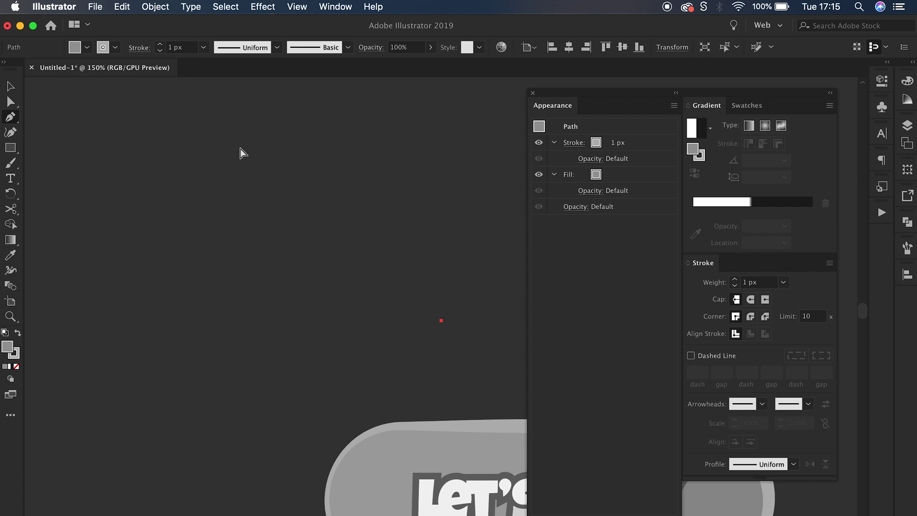
scroll(370, 303, right, 5)
scroll(370, 303, down, 2)
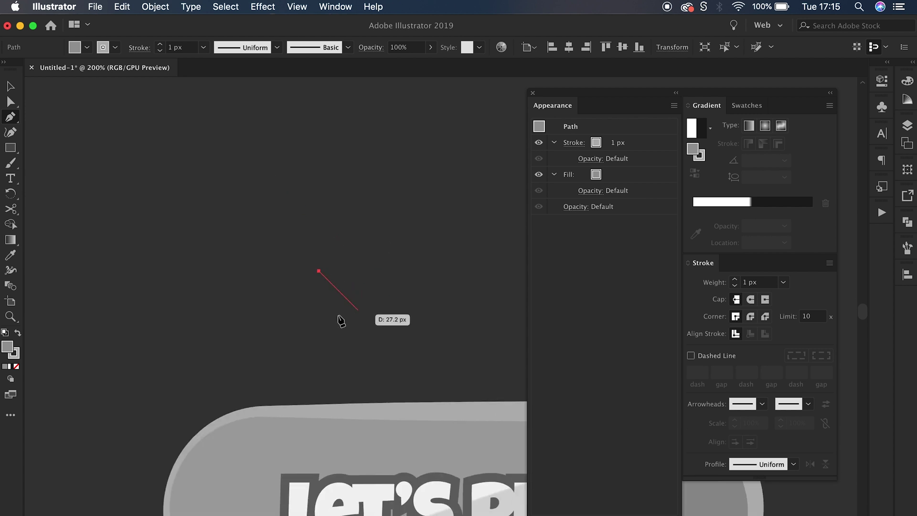
click(294, 303)
click(272, 291)
click(247, 303)
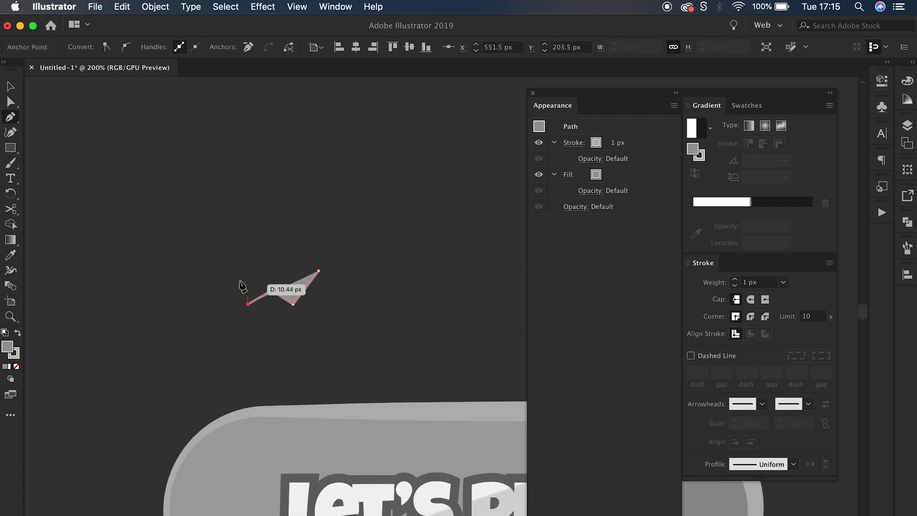
click(194, 270)
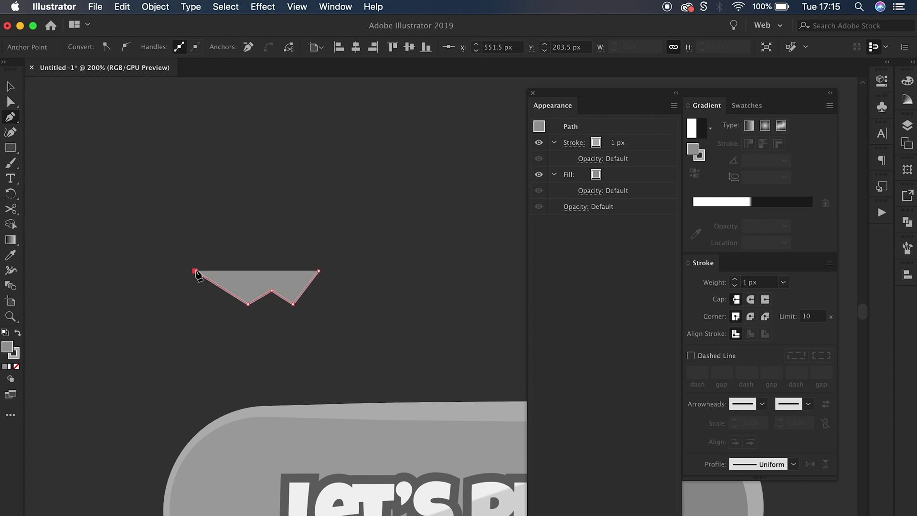
click(319, 270)
scroll(149, 312, left, 10)
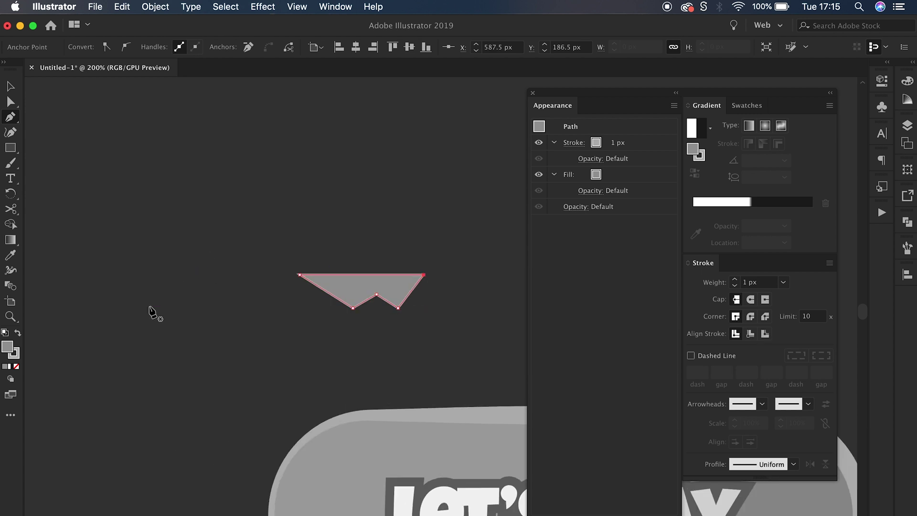
Draw a small triangular chip shape beside it.
click(240, 273)
click(223, 302)
click(197, 273)
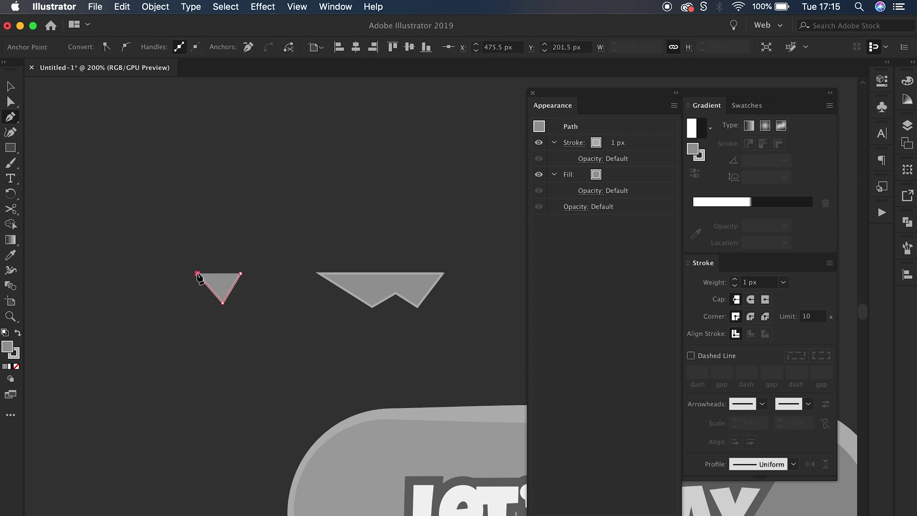
click(240, 273)
Select both chip shapes and set their stroke to None.
key(v)
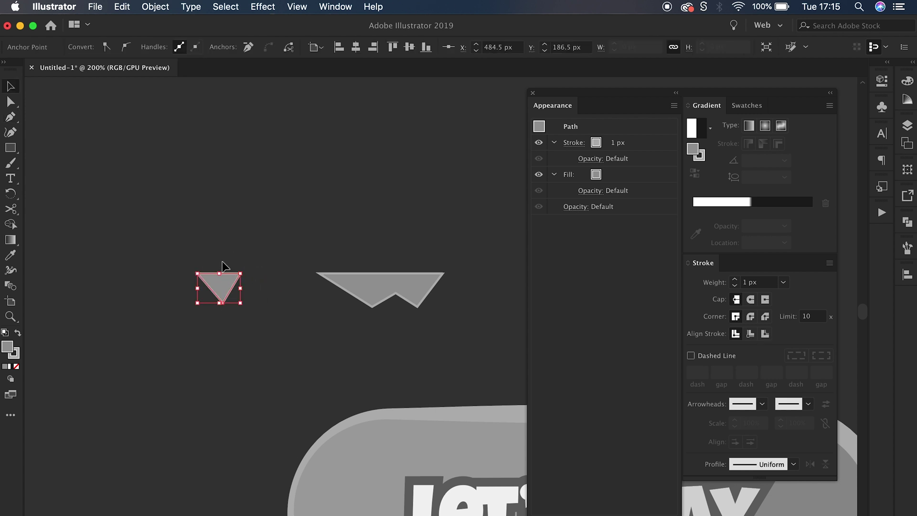
click(219, 242)
click(220, 278)
shift+click(341, 276)
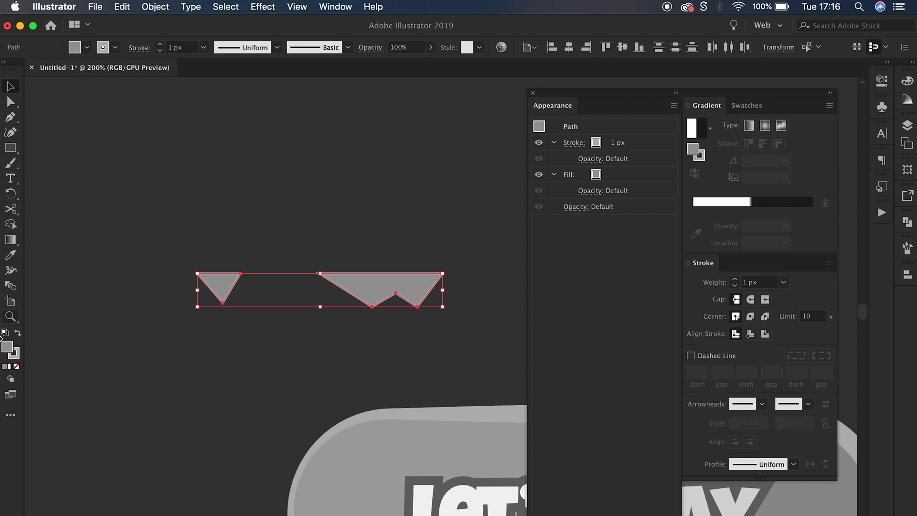
click(16, 357)
click(16, 367)
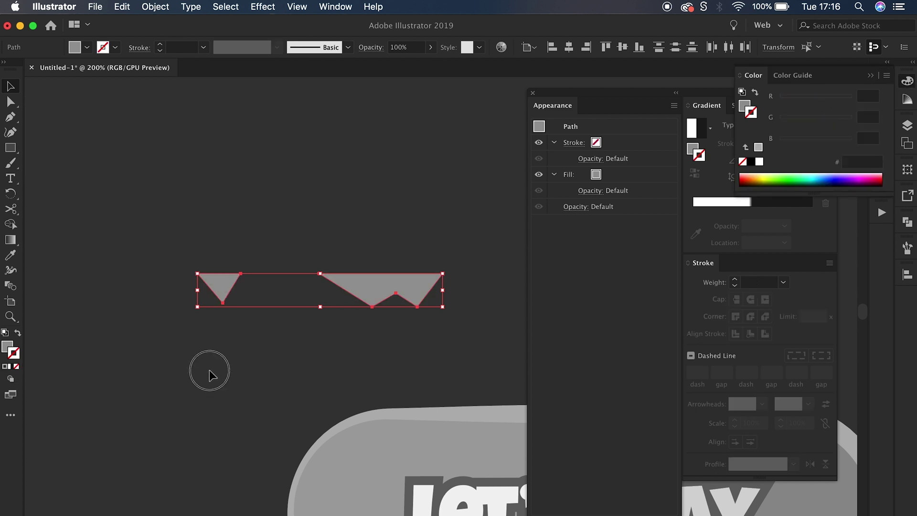
Reselect the zigzag and triangle chips and zoom in on them.
click(208, 371)
key(super+minus)
click(413, 302)
shift+click(331, 301)
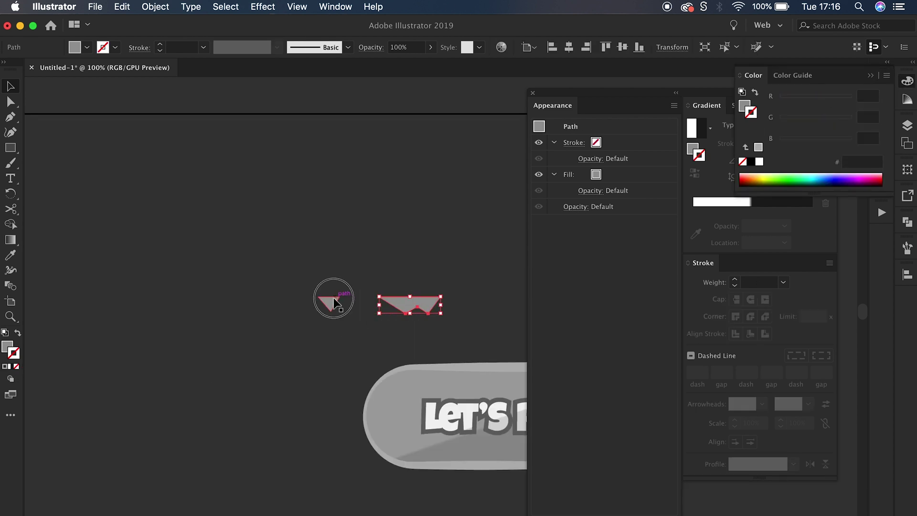
scroll(334, 297, down, 3)
scroll(333, 298, right, 5)
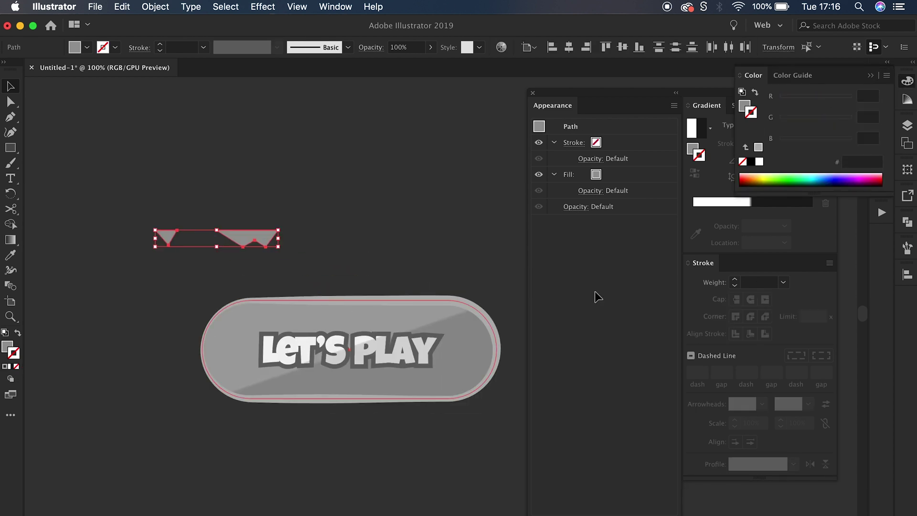
click(907, 84)
scroll(864, 256, up, 7)
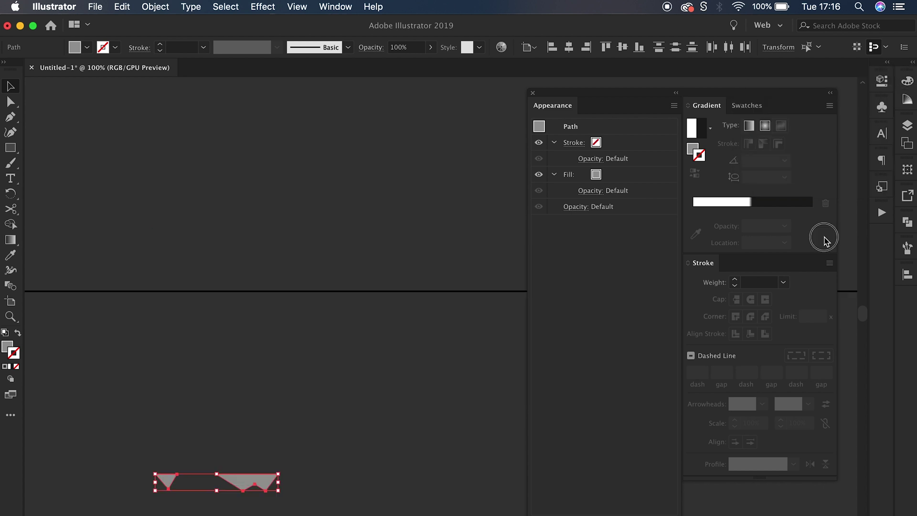
scroll(242, 352, down, 4)
scroll(243, 351, left, 1)
key(super+equal)
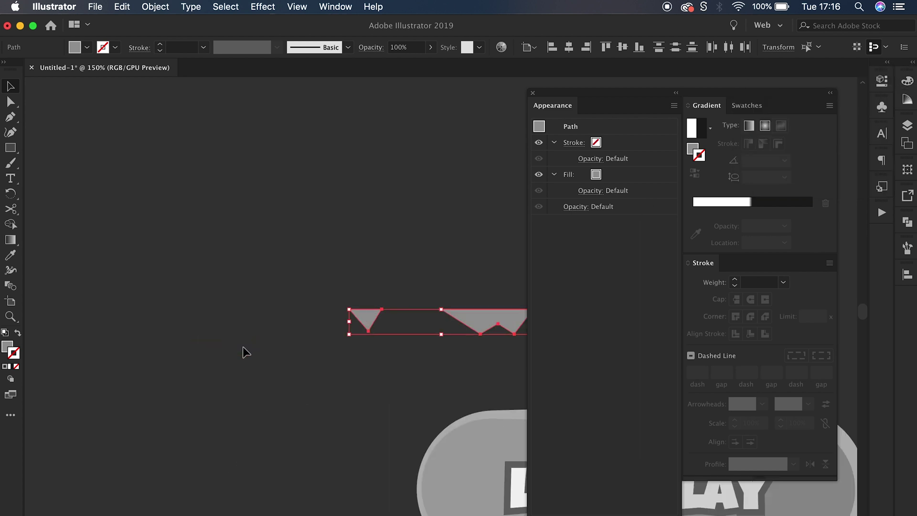
scroll(243, 346, down, 3)
scroll(243, 346, right, 4)
scroll(392, 348, right, 4)
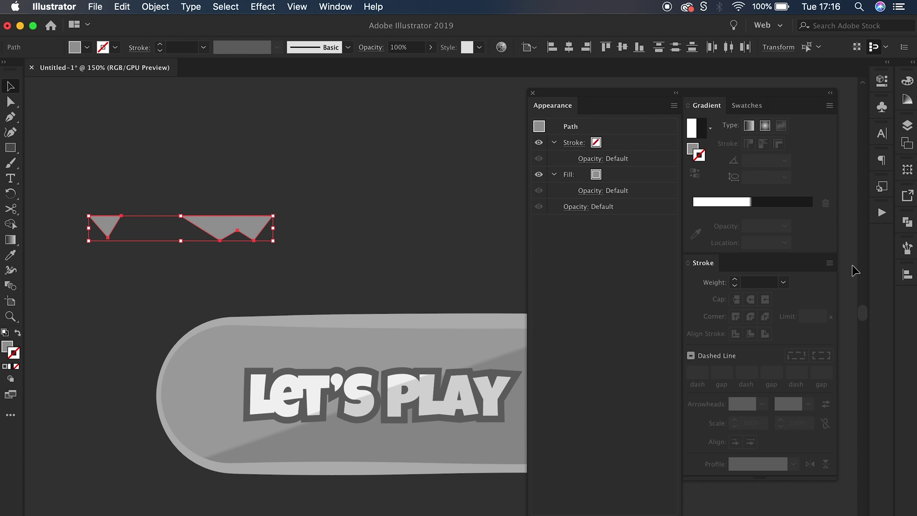
Create a new pattern brush from the chips with fixed scale and 70% spacing.
click(908, 249)
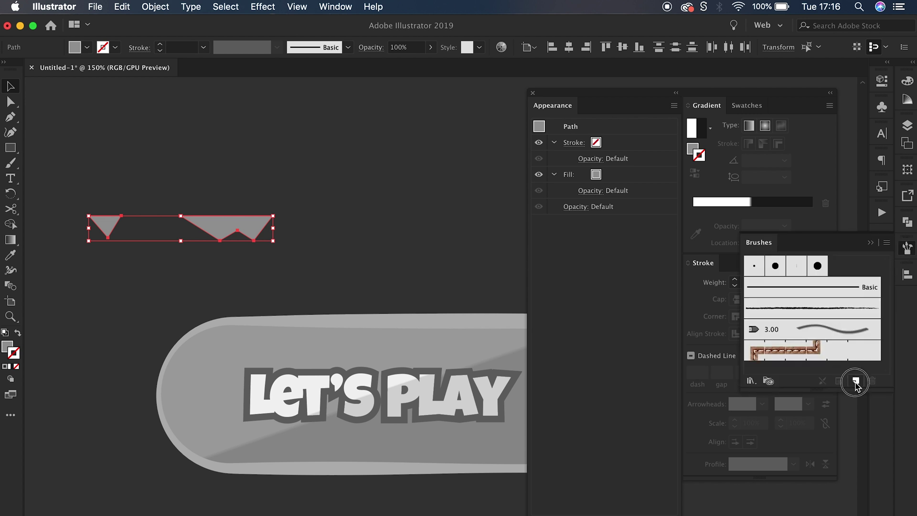
click(855, 380)
click(393, 230)
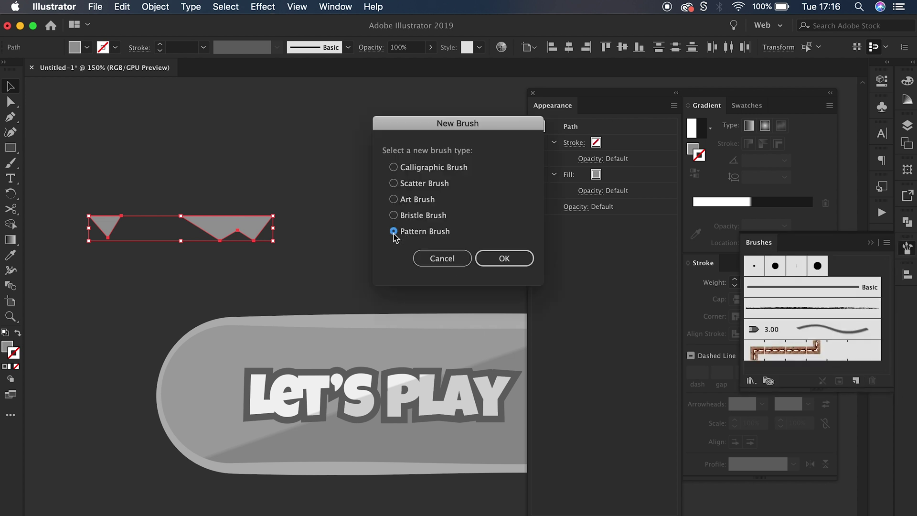
click(502, 259)
click(502, 173)
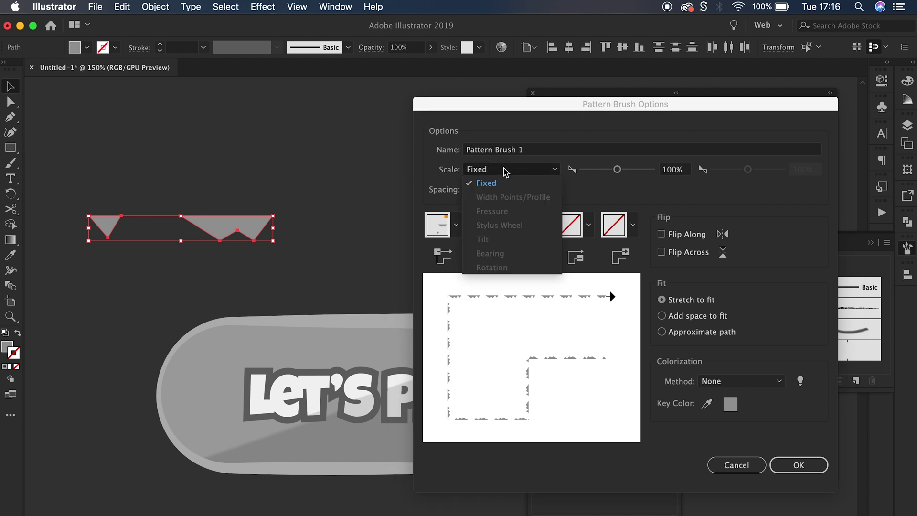
click(590, 185)
click(672, 169)
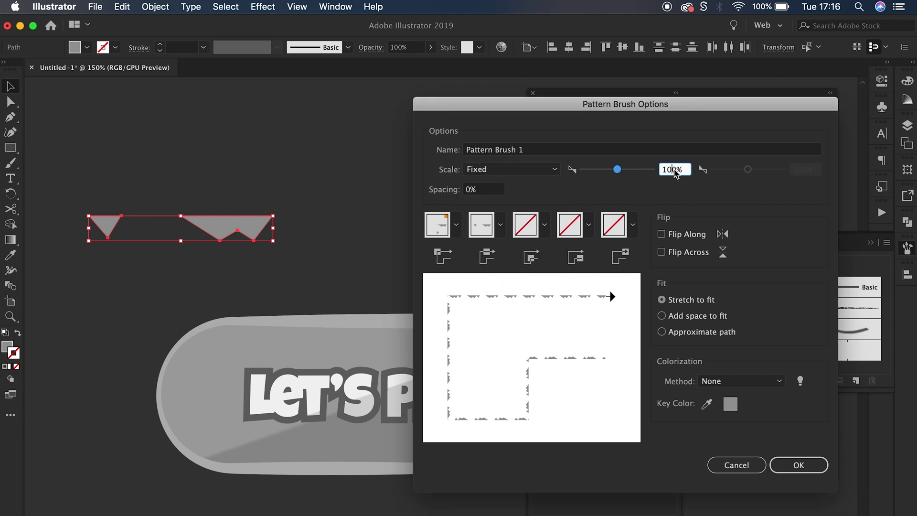
click(479, 189)
text(60)
key(Tab)
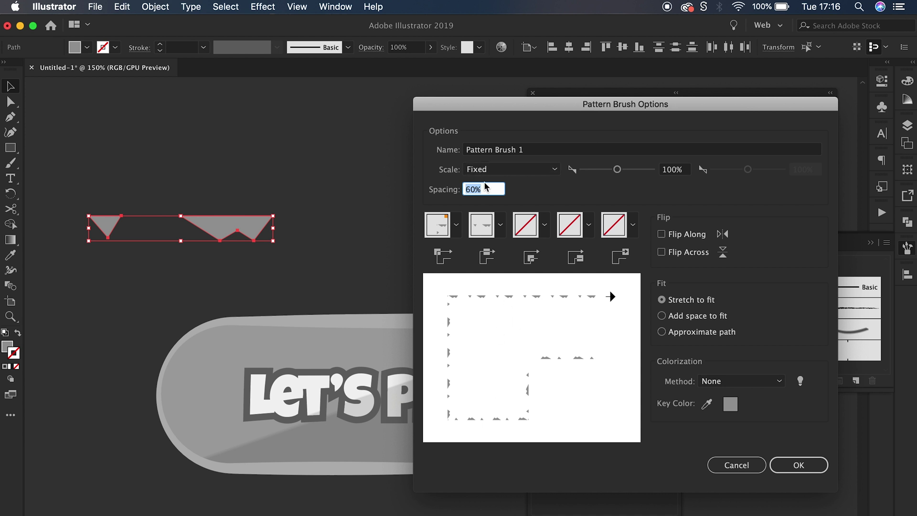
key(shift+Up)
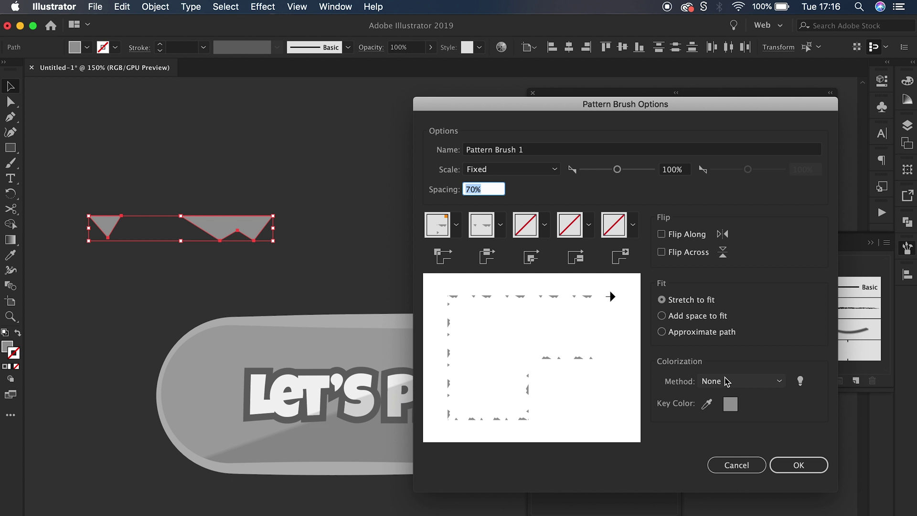
Set colorization to Hue Shift, name the brush Stone_Chip_Brush, and save it.
click(723, 381)
click(731, 435)
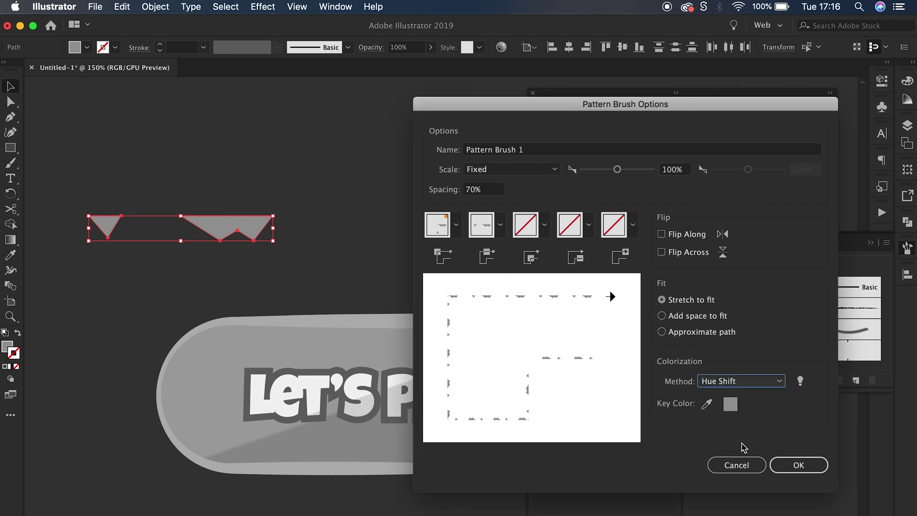
click(793, 467)
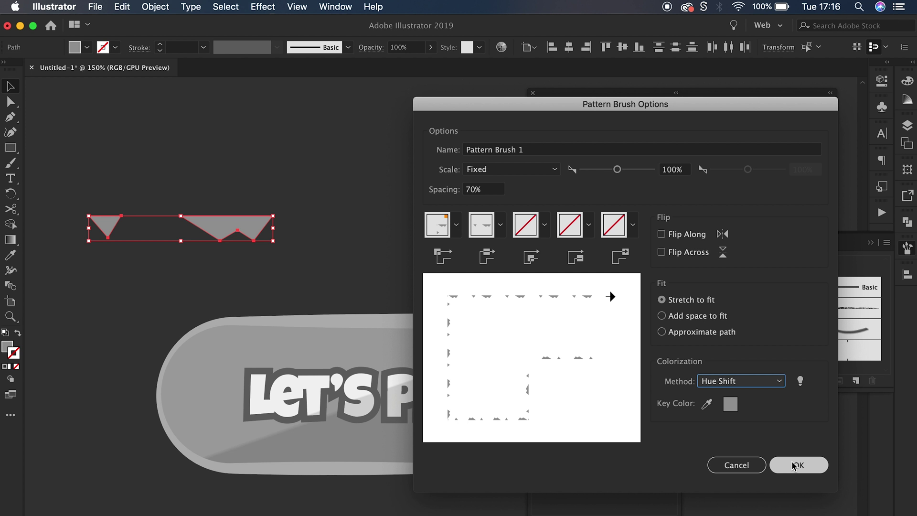
click(511, 149)
key(super+a)
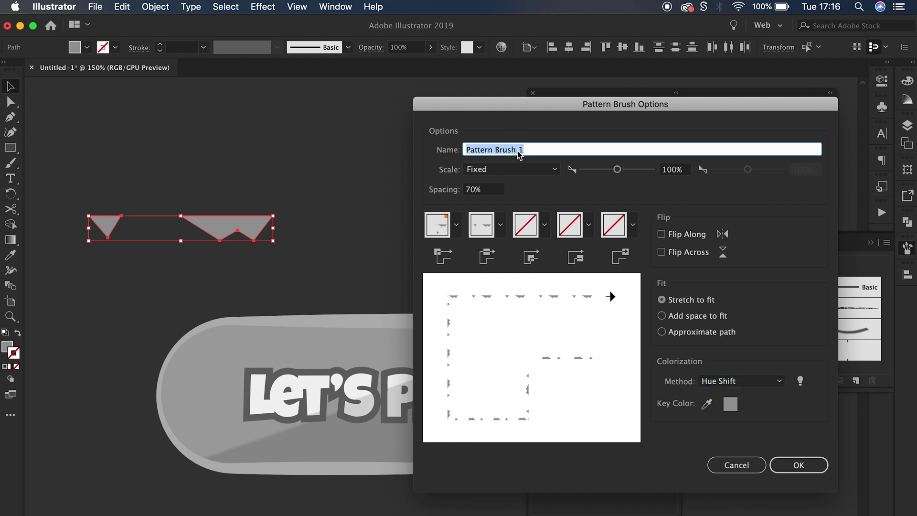
text(Stone_Chip_Brush)
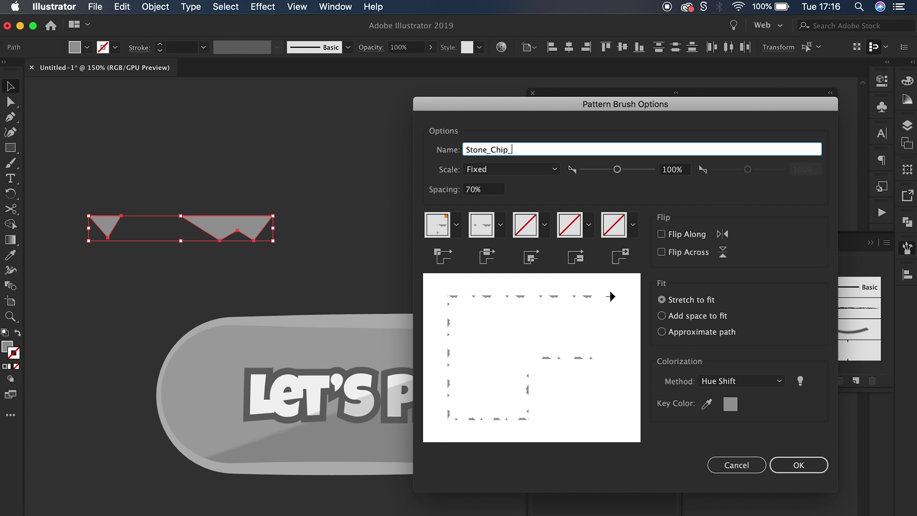
click(798, 465)
Select the rounded button and duplicate its 10 px stroke in the Appearance panel.
click(358, 218)
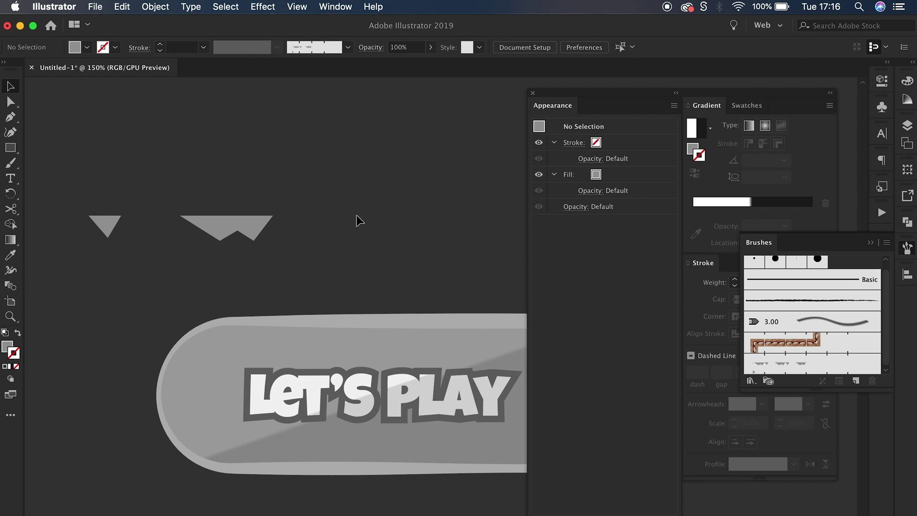
scroll(361, 226, down, 3)
scroll(361, 226, right, 2)
click(370, 233)
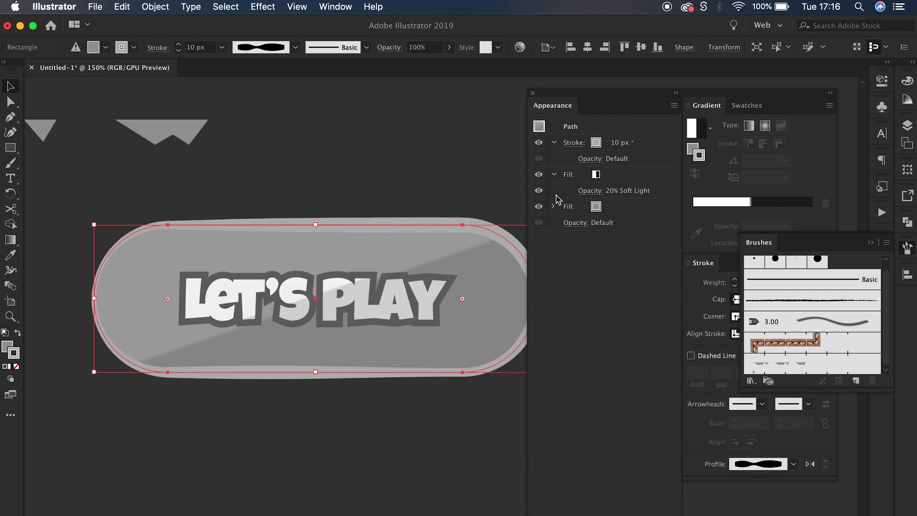
click(554, 174)
click(652, 145)
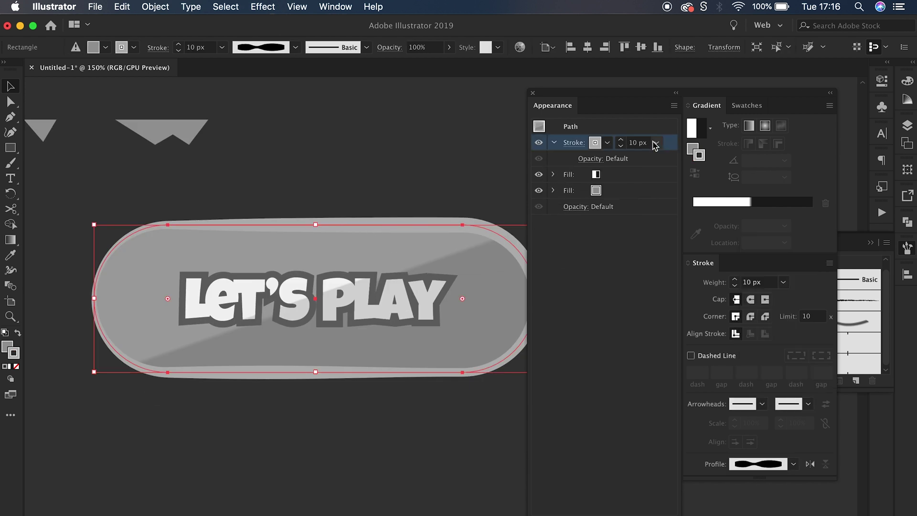
click(554, 143)
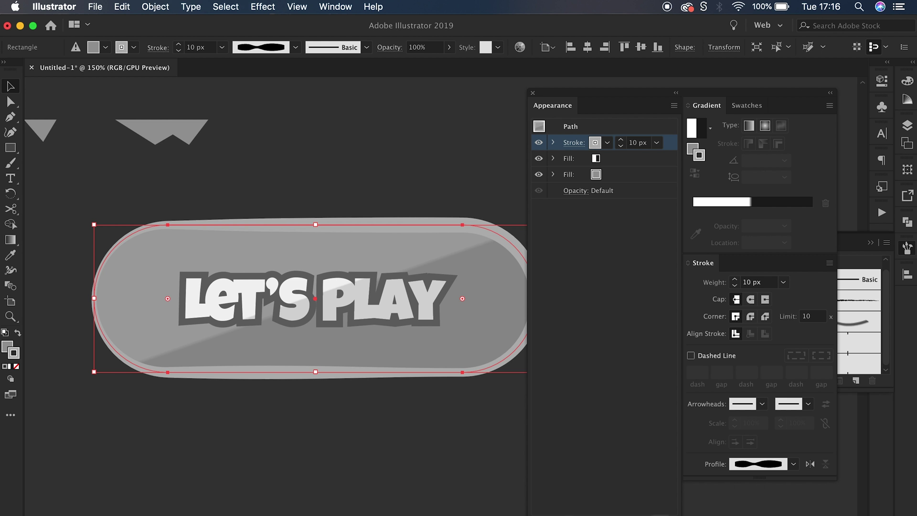
key(super+alt+slash)
click(606, 143)
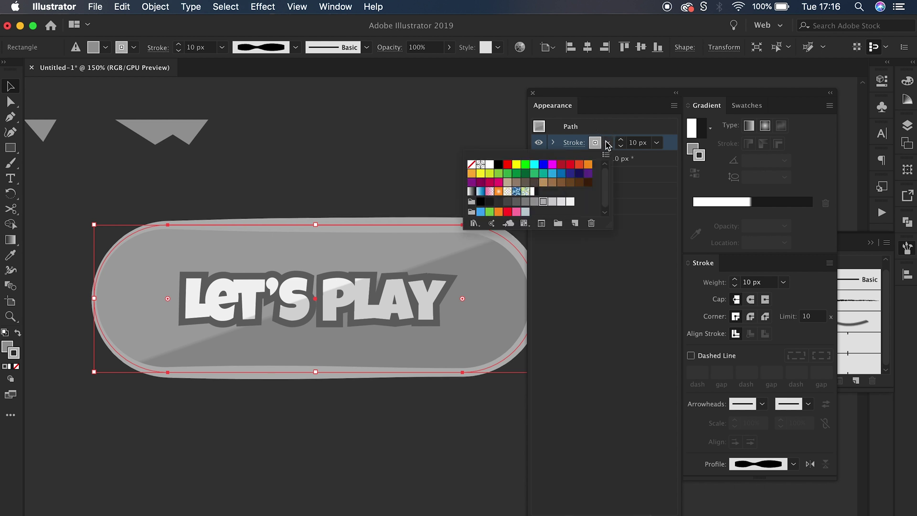
Apply Stone_Chip_Brush to the button's top stroke from the Brushes panel.
click(850, 246)
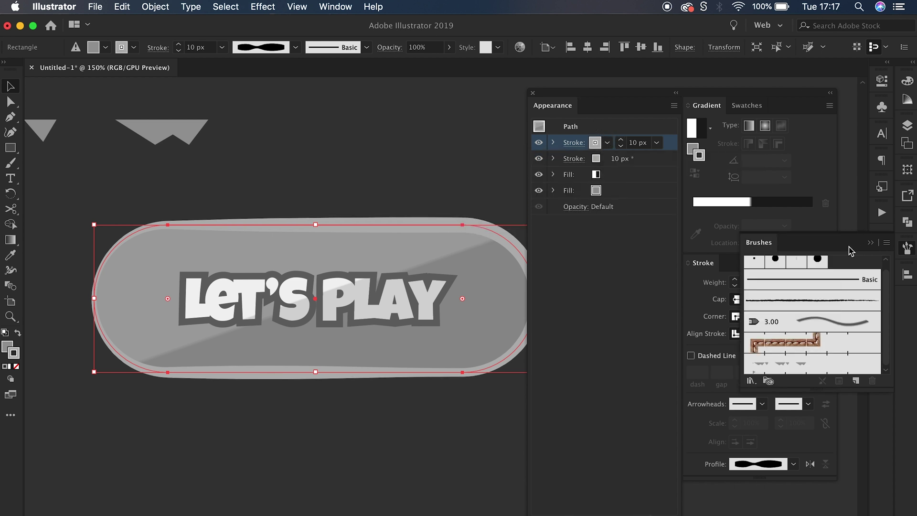
click(805, 364)
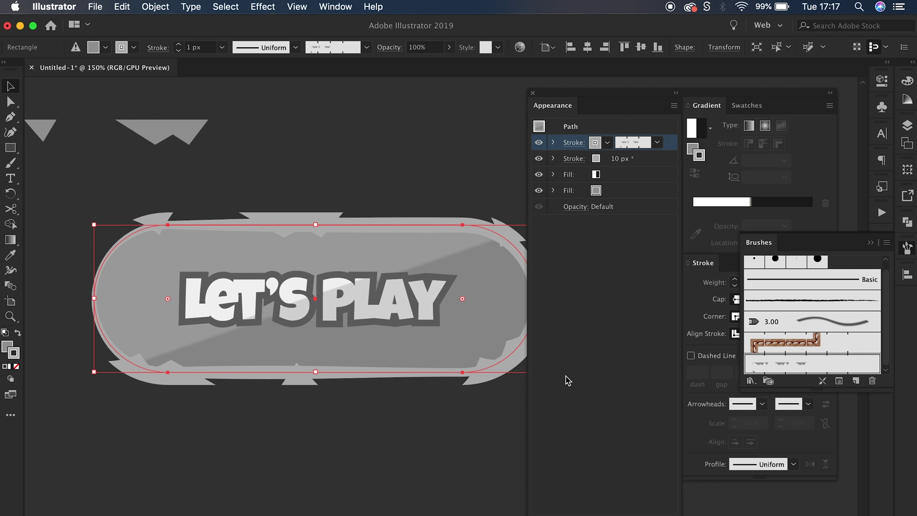
click(904, 249)
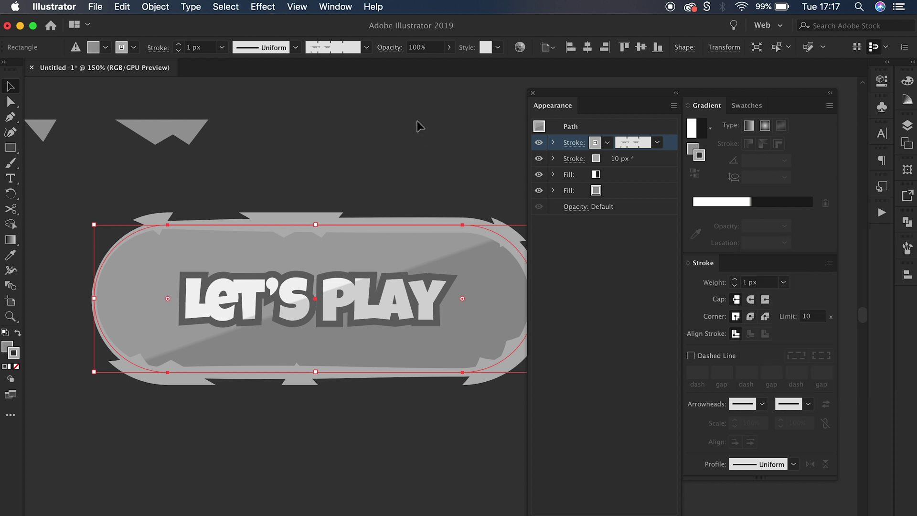
click(263, 6)
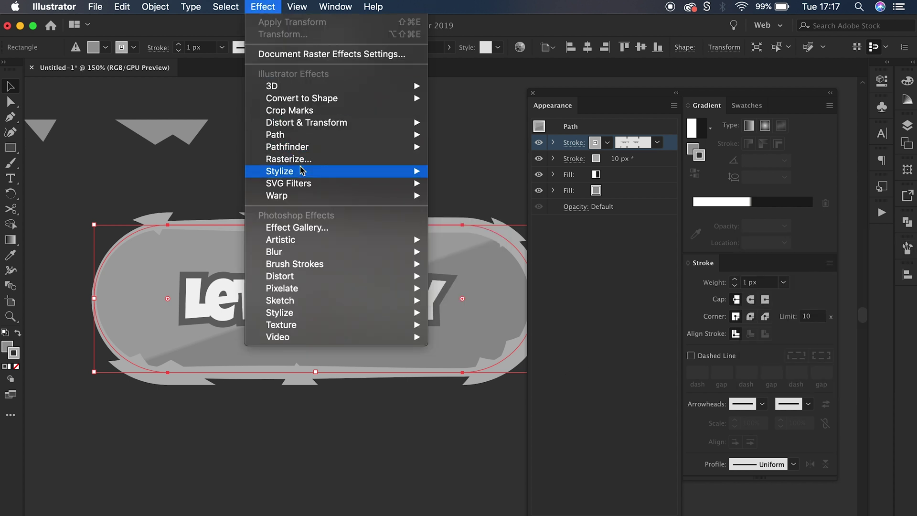
mouse_move(307, 123)
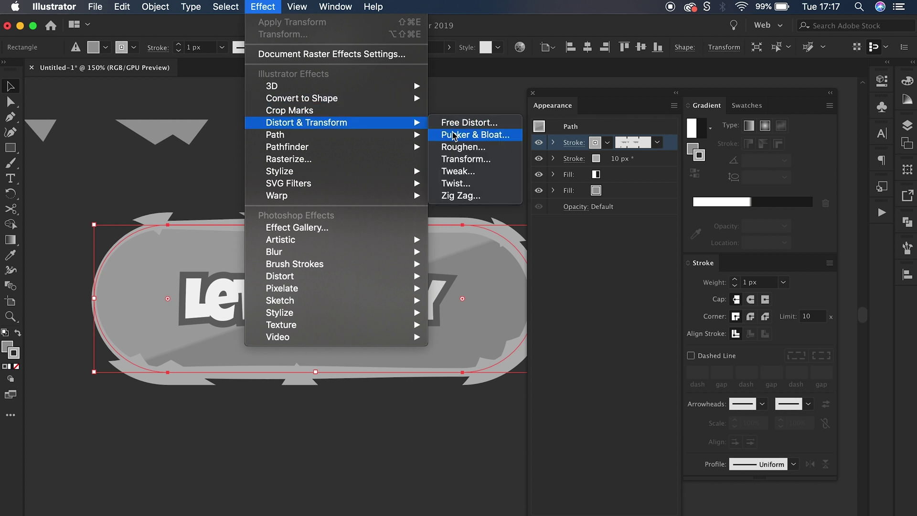
Add a Transform effect with preview and lower its horizontal and vertical scale.
click(460, 159)
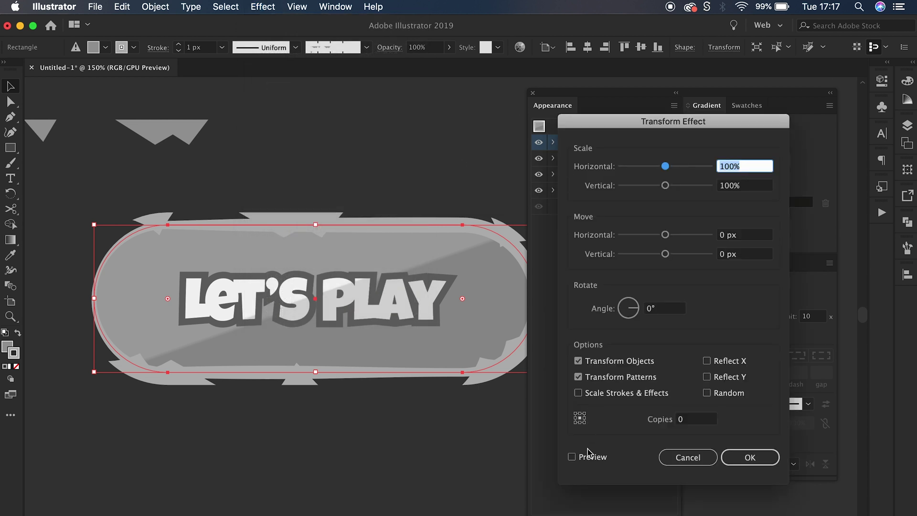
click(588, 457)
click(745, 169)
key(Down)
key(Down)
key(Down)
key(Down)
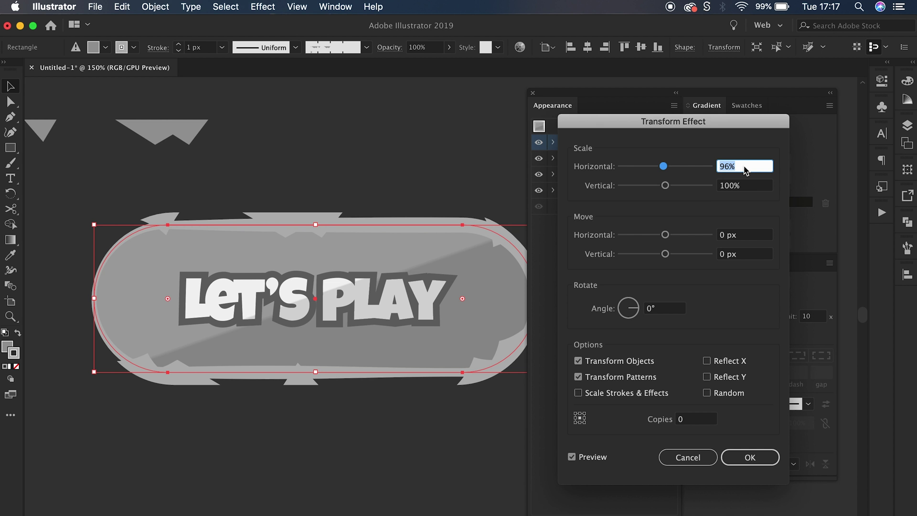
click(748, 188)
key(Down)
key(Down)
key(Down)
key(Down)
key(Down)
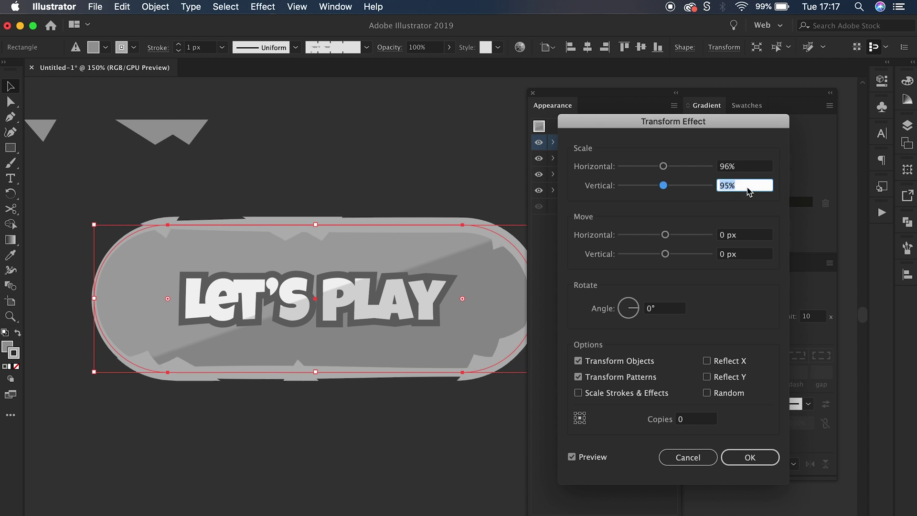
key(Down)
key(Down)
key(Down)
key(Down)
key(Down)
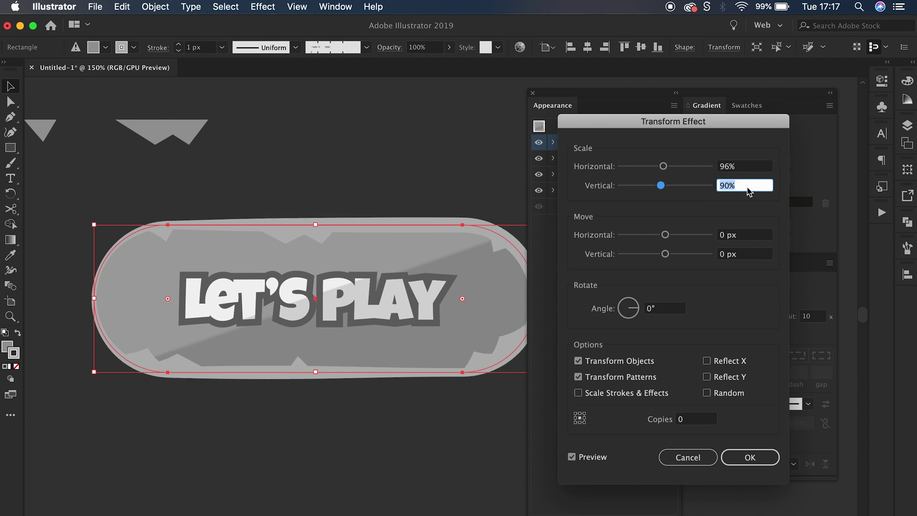
Fine-tune the scale to 94% horizontal and 90% vertical and apply it.
click(745, 168)
key(Down)
key(Down)
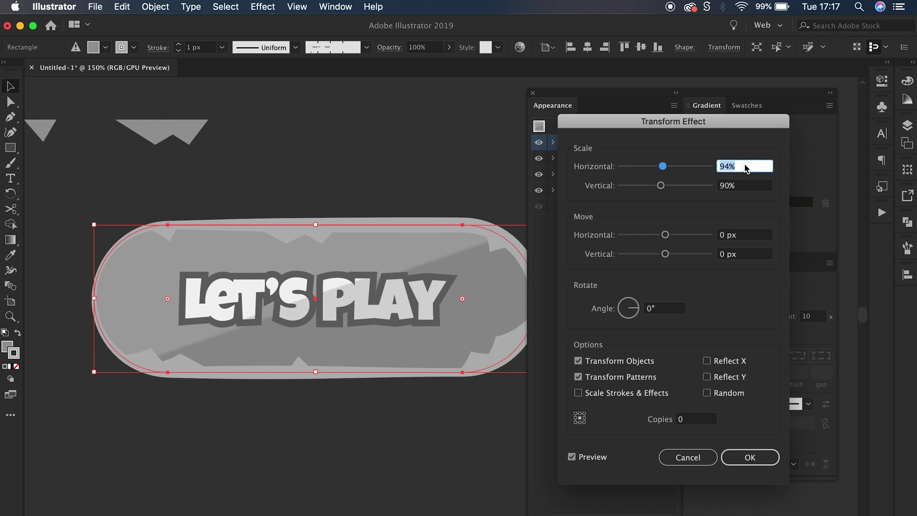
key(Up)
key(Down)
click(742, 187)
key(Down)
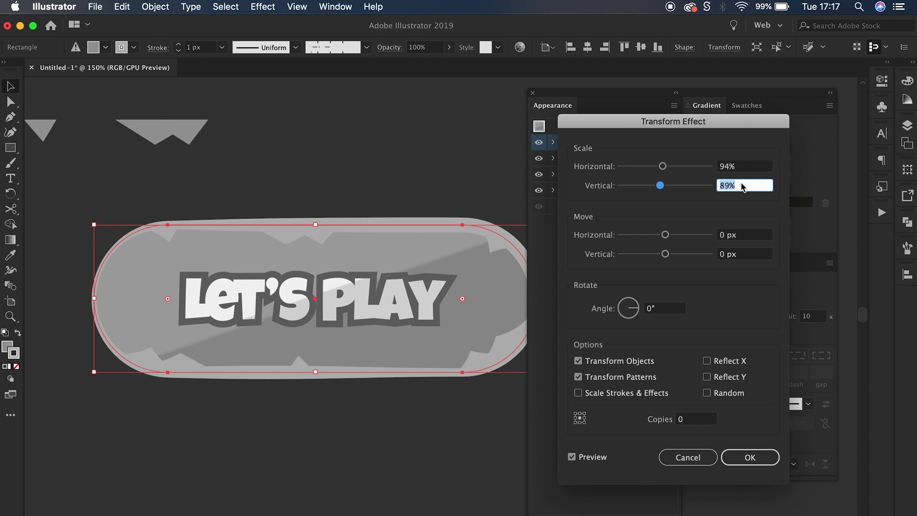
key(Up)
key(Up)
key(Up)
key(Up)
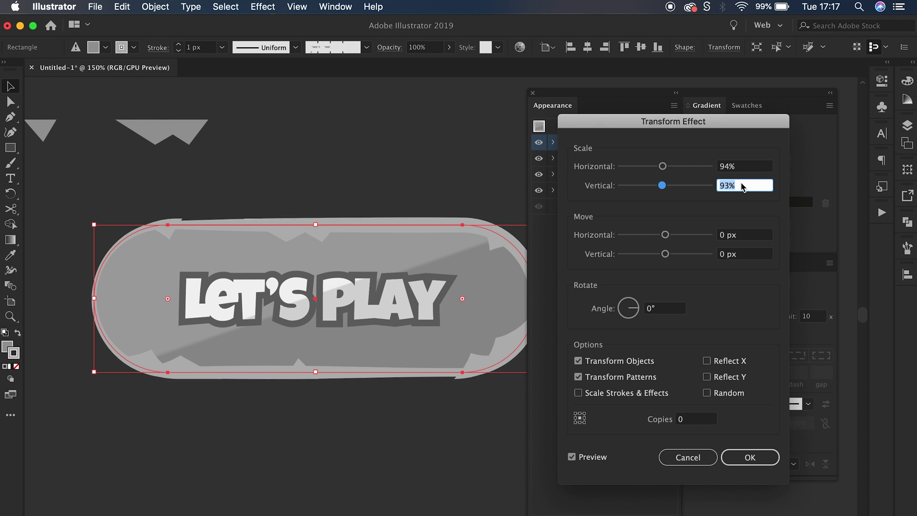
key(Down)
key(Down)
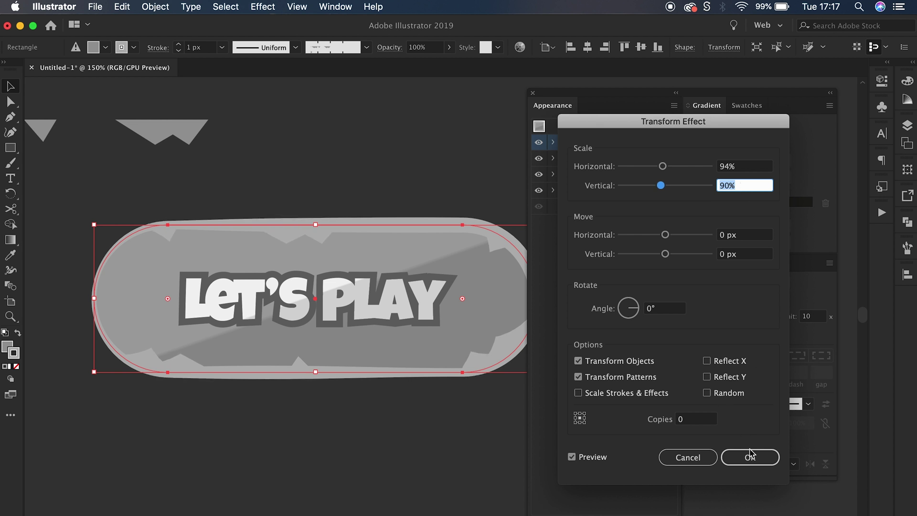
click(735, 463)
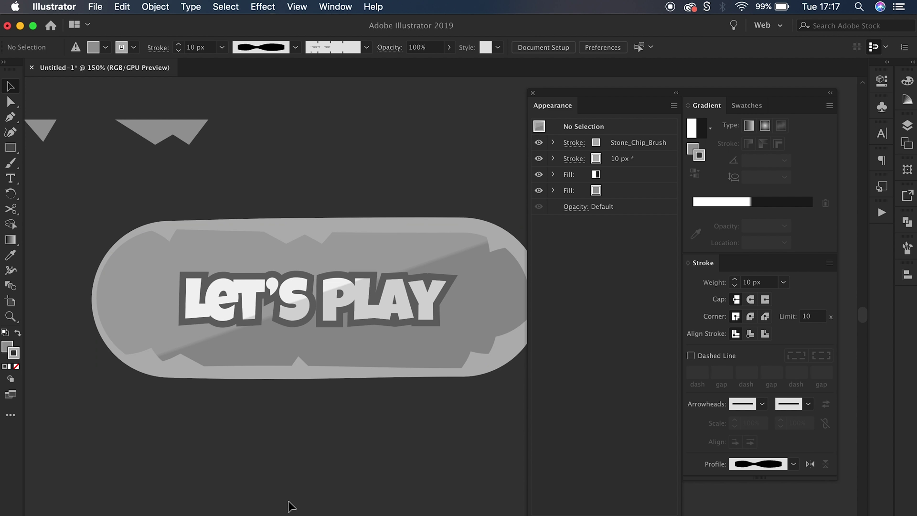
Set the view to 100% and enlarge the LET'S PLAY text to 50 px.
key(super+minus)
key(super+minus)
key(super+equal)
key(super+equal)
key(super+minus)
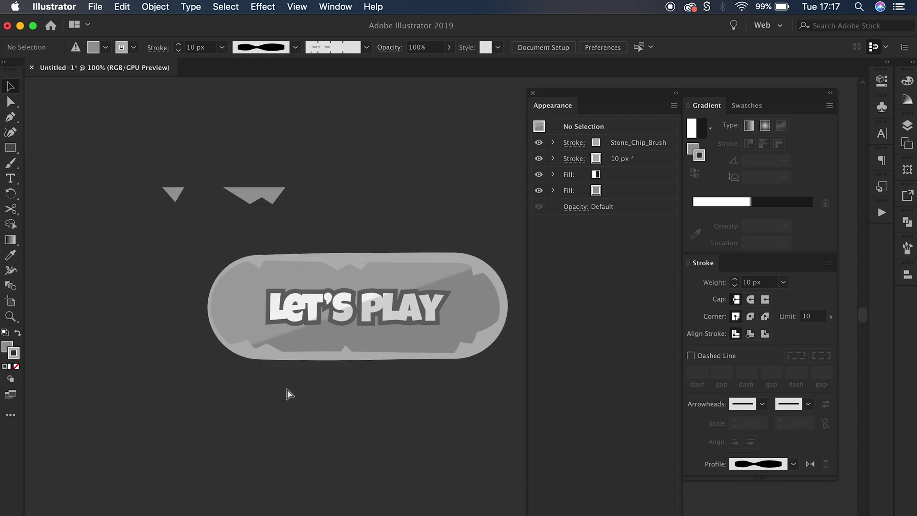
triple_click(324, 313)
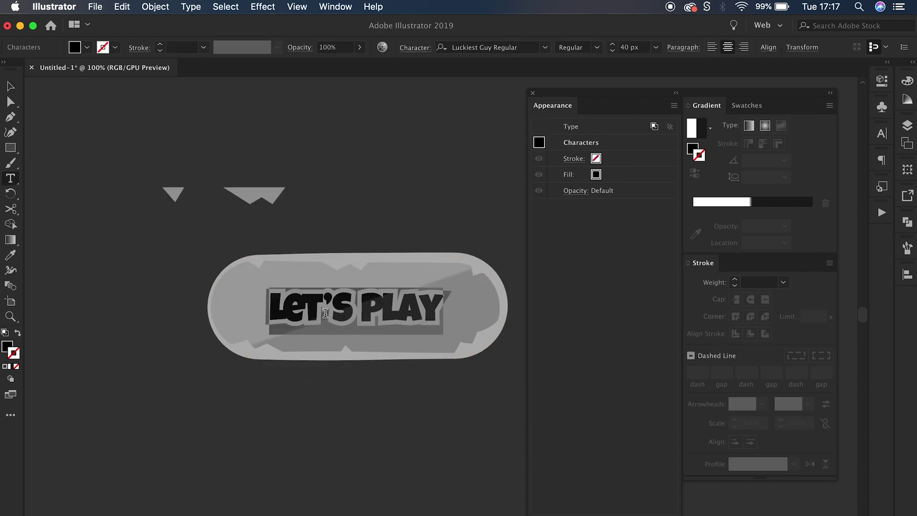
click(625, 47)
text(50)
key(Return)
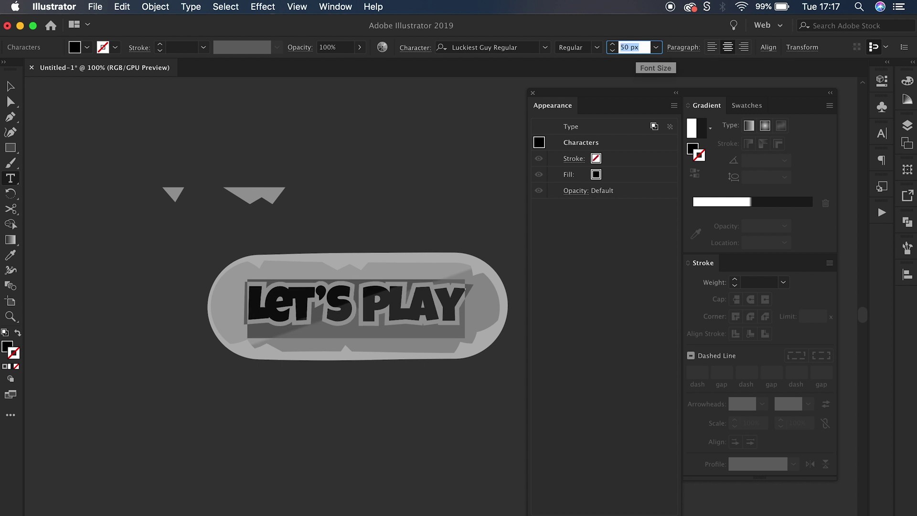
click(11, 86)
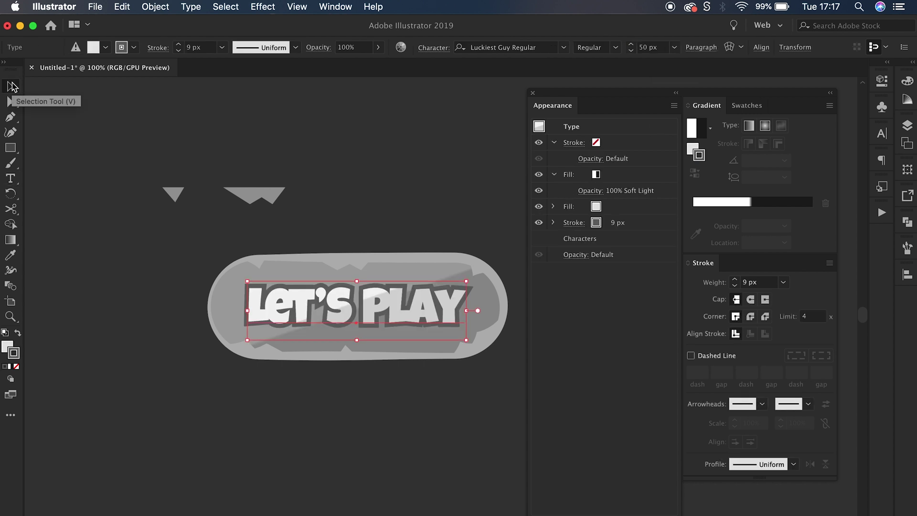
Delete the two leftover triangle shapes above the button.
click(119, 265)
drag(137, 172, 294, 200)
key(Delete)
scroll(364, 226, down, 5)
scroll(364, 225, right, 5)
click(355, 190)
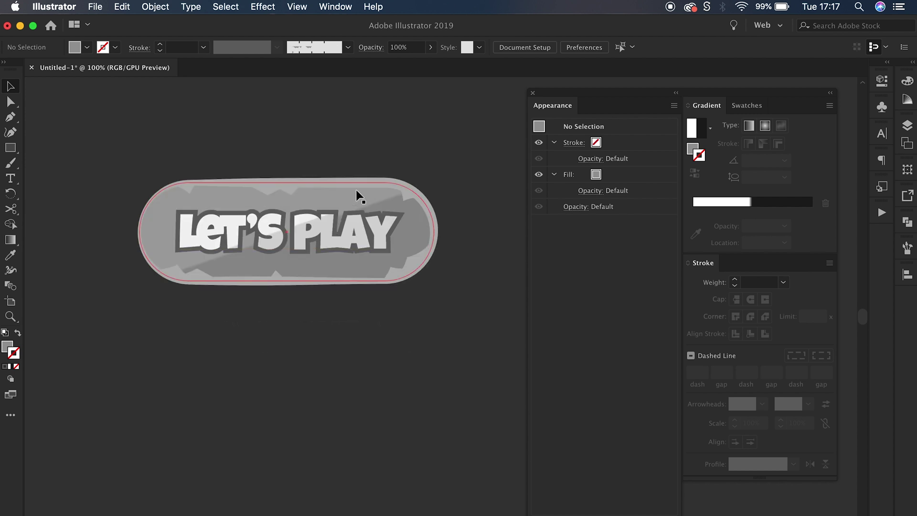
Colour the Stone_Chip_Brush stroke pale beige (d3cbb6) in the Color Picker.
click(552, 143)
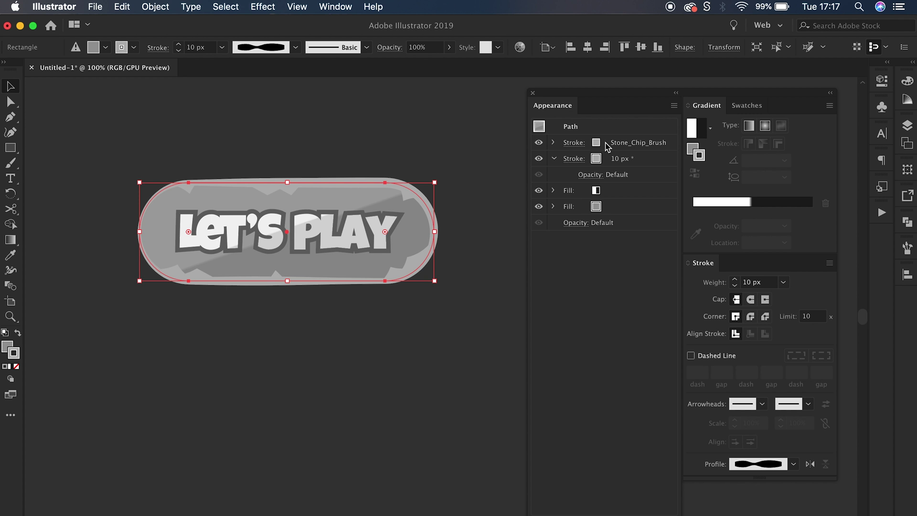
click(606, 146)
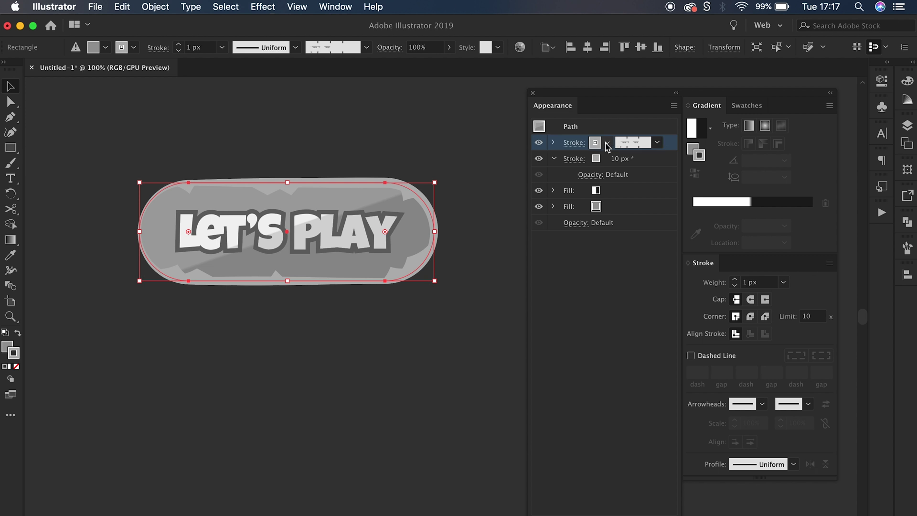
double_click(13, 351)
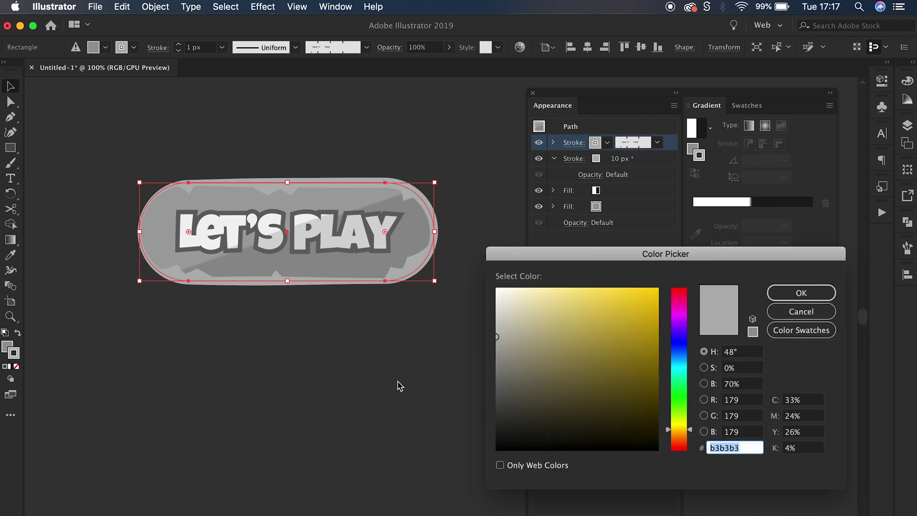
drag(526, 300, 527, 325)
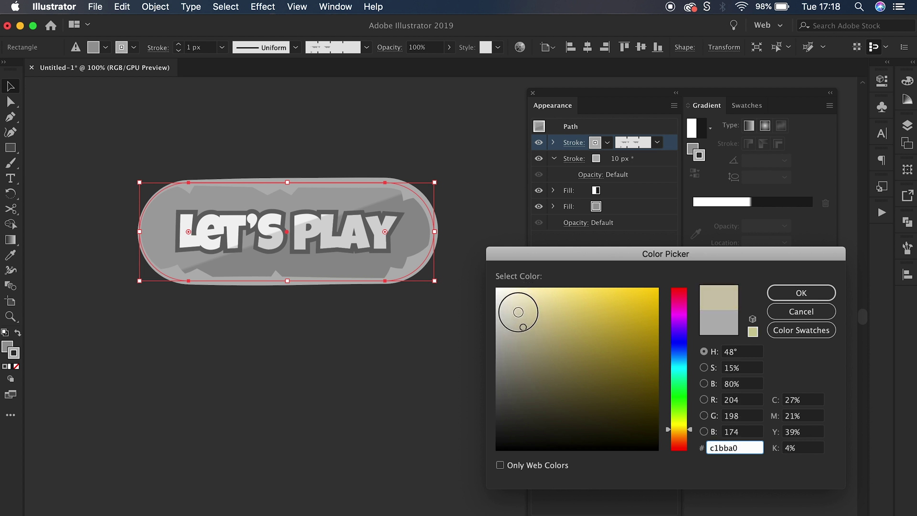
drag(527, 324, 513, 313)
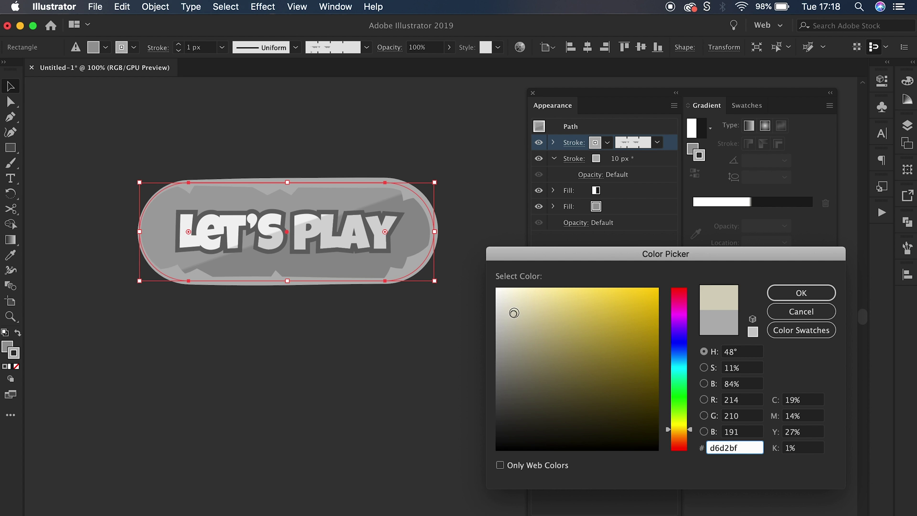
click(678, 432)
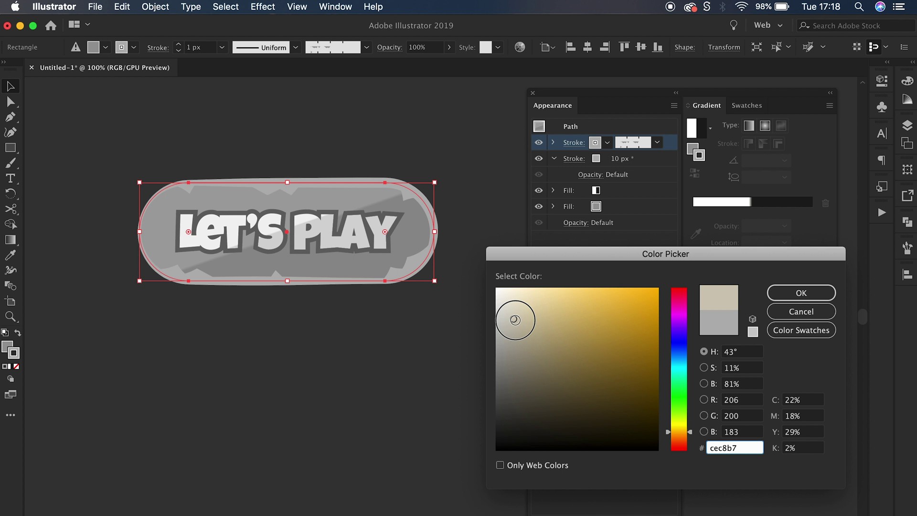
drag(514, 316, 520, 315)
key(Return)
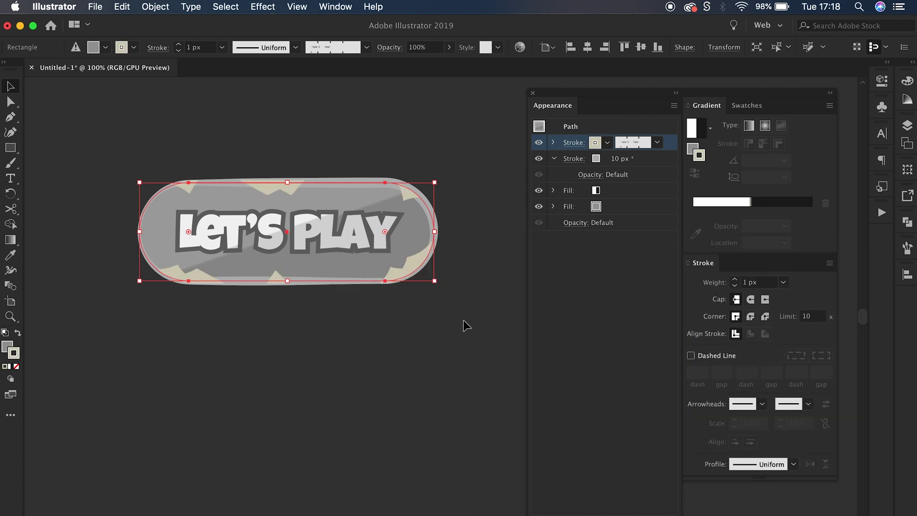
Recheck the stroke colour, then highlight the 10 px outline stroke.
double_click(13, 354)
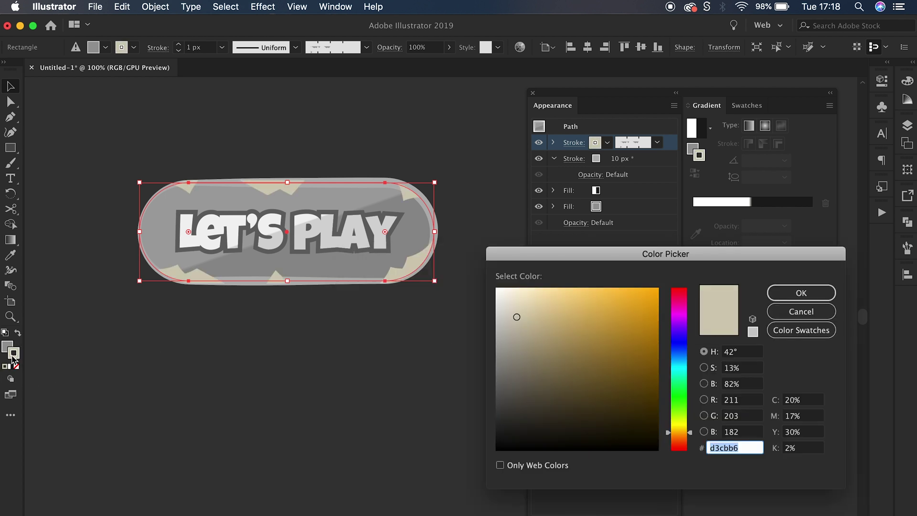
key(Return)
click(337, 362)
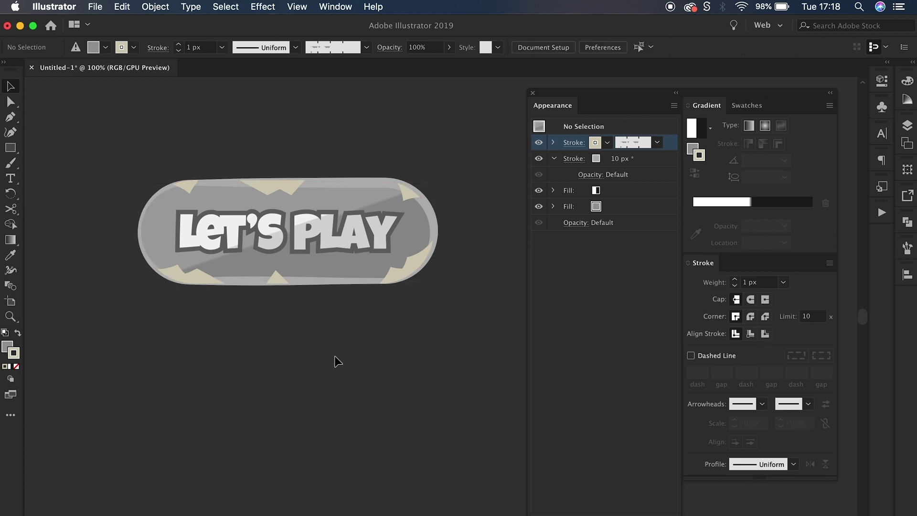
click(642, 164)
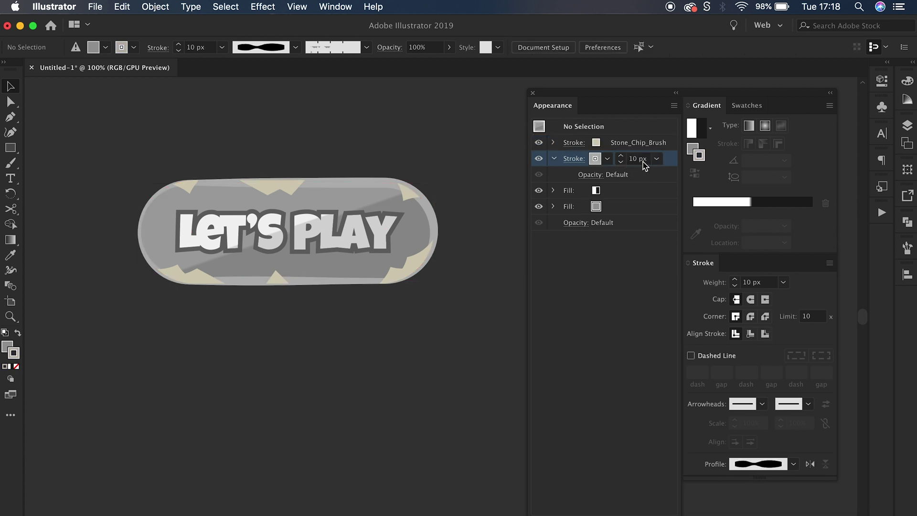
Duplicate the Stone_Chip_Brush stroke and the 10 px outline stroke of the pill.
click(368, 198)
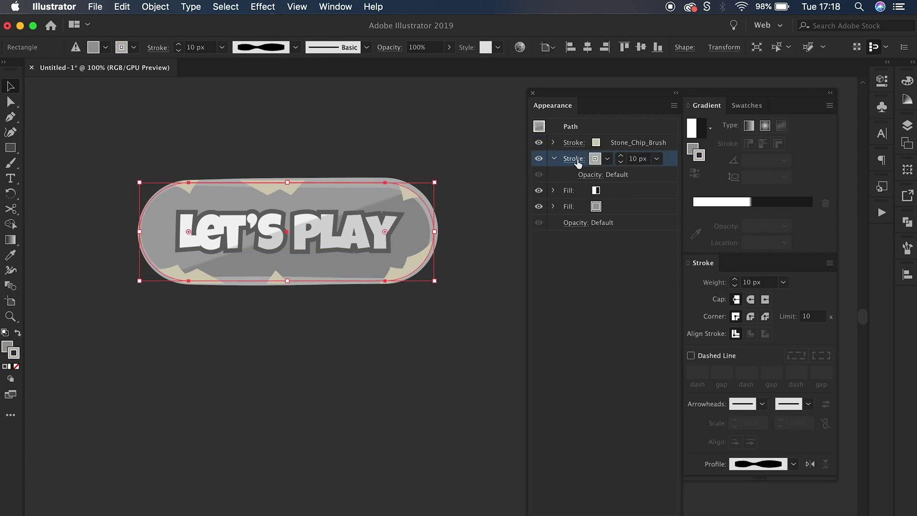
click(664, 143)
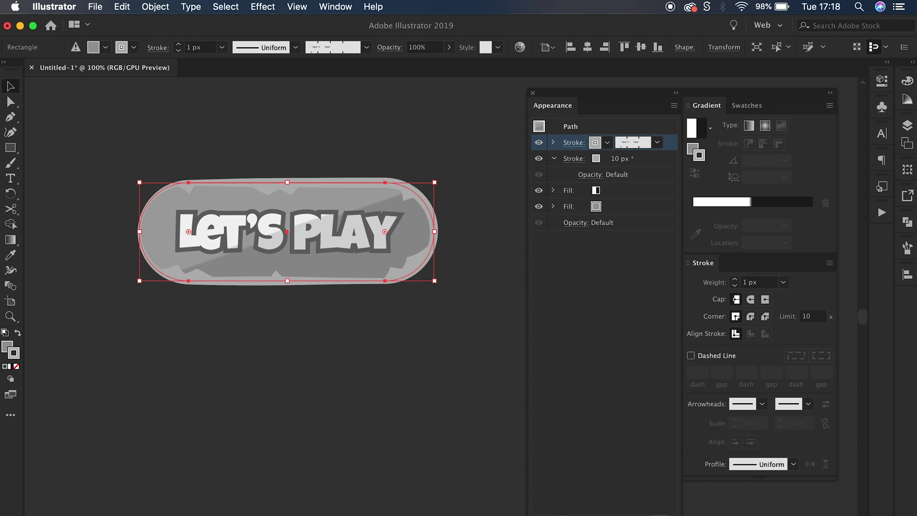
click(631, 160)
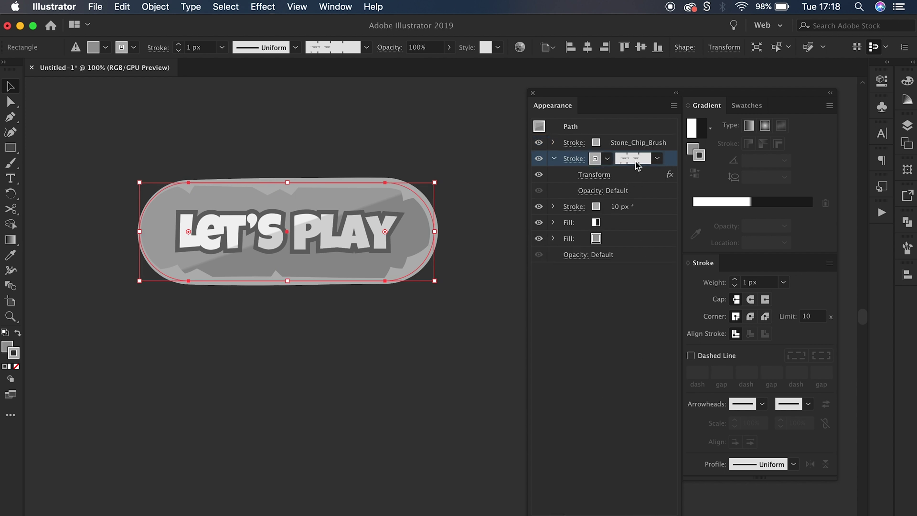
click(634, 207)
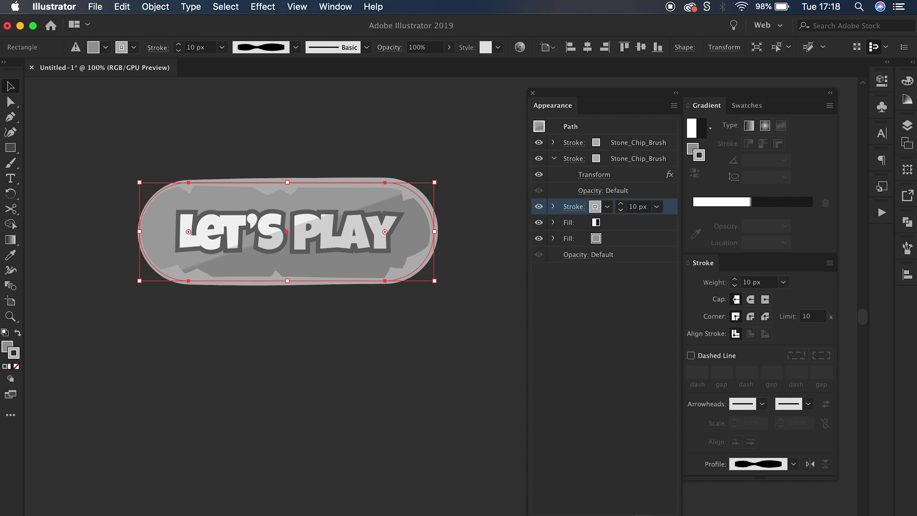
key(super+alt+slash)
Recolour the new outline stroke beige using a pasted colour value.
shift+click(669, 145)
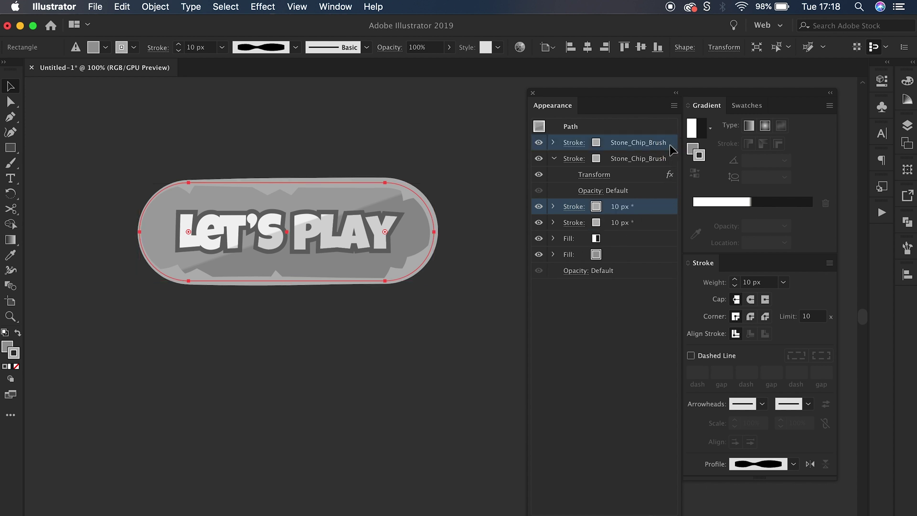
double_click(15, 352)
text(d3cbb6)
key(Return)
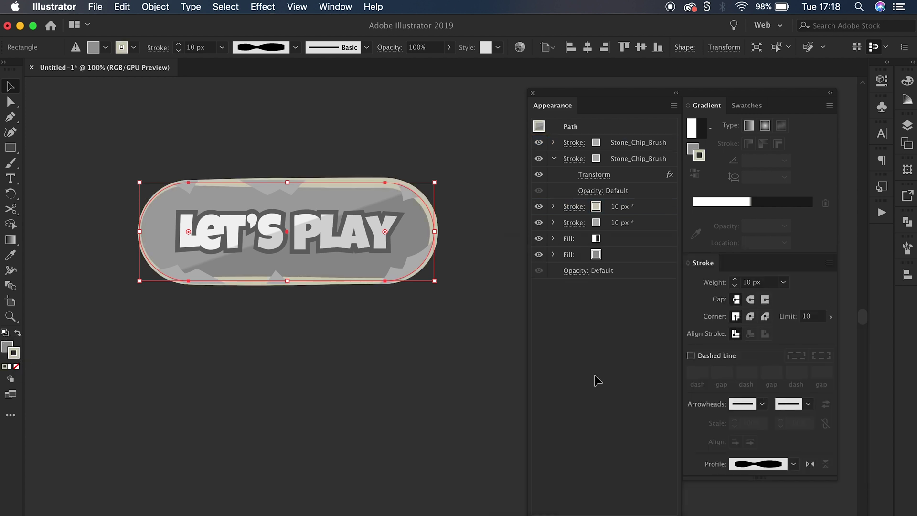
Colour the top Stone_Chip_Brush stroke beige.
click(637, 146)
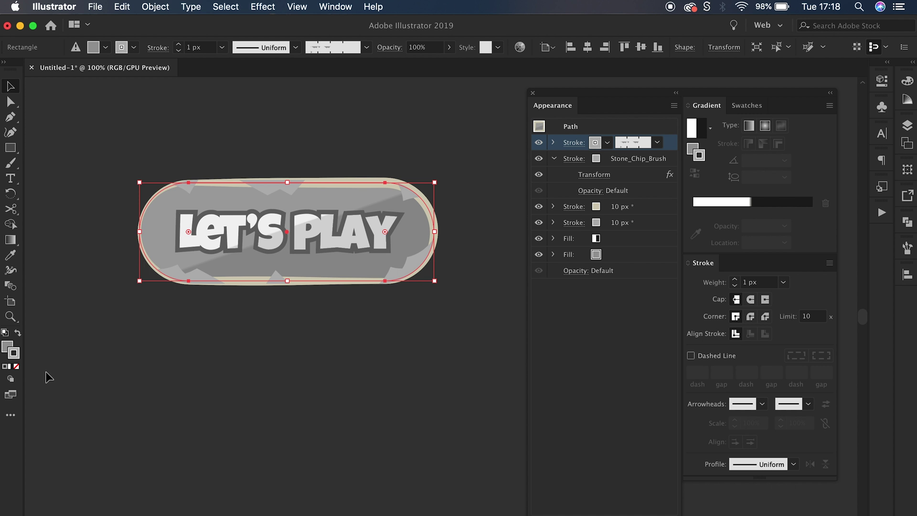
double_click(15, 355)
text(d3cbb6)
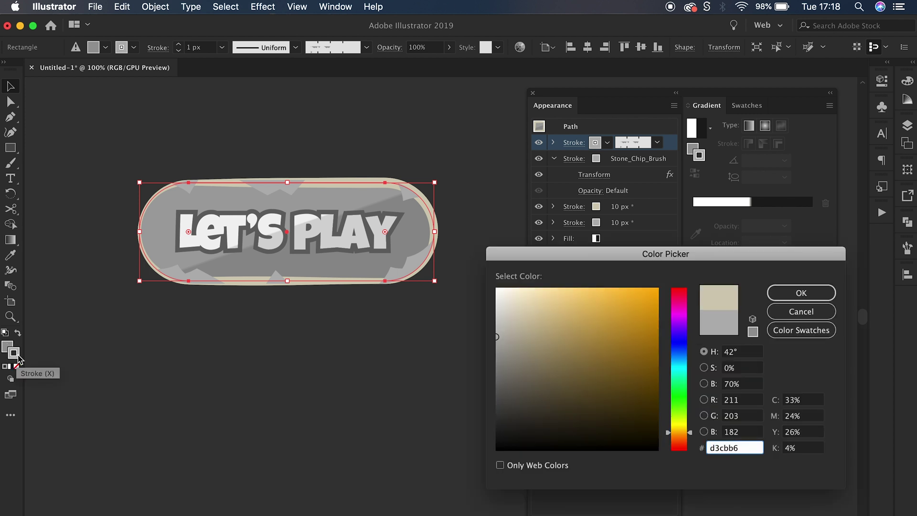
key(Return)
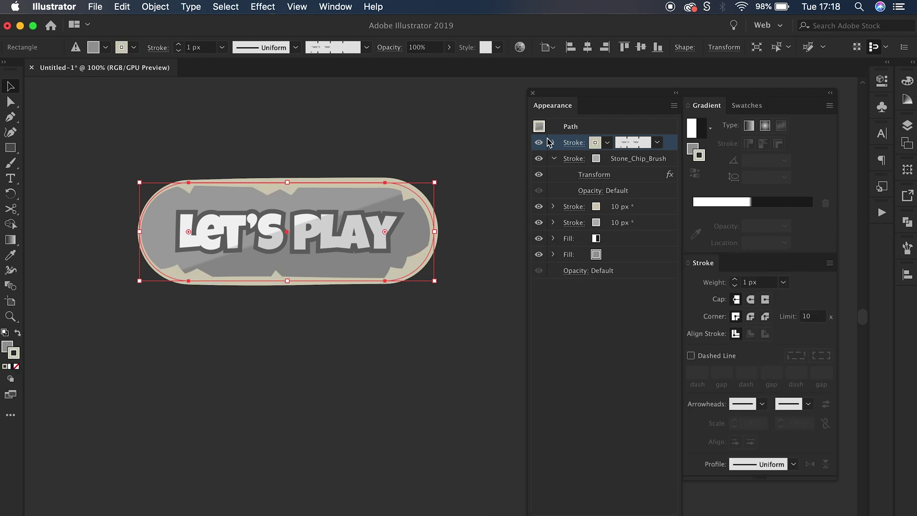
Set the 10 px outline stroke's blend mode to Color.
click(552, 143)
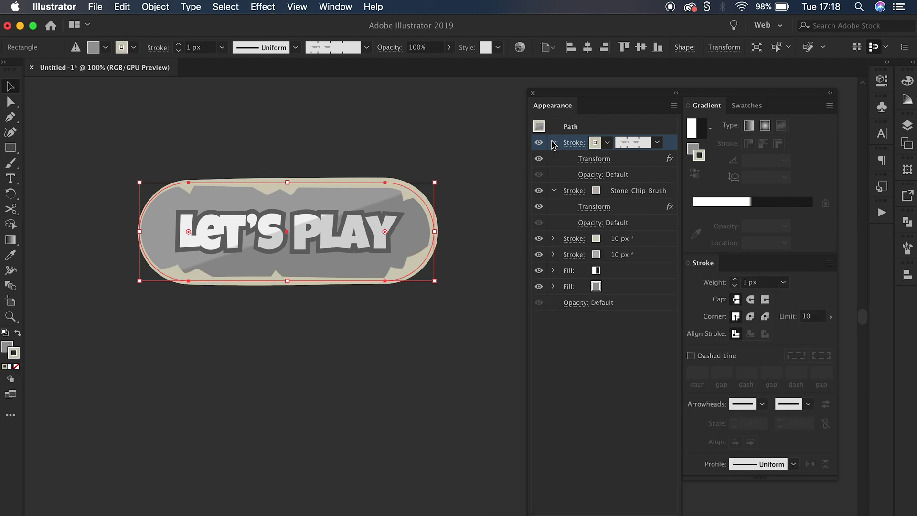
click(553, 238)
click(591, 258)
click(499, 280)
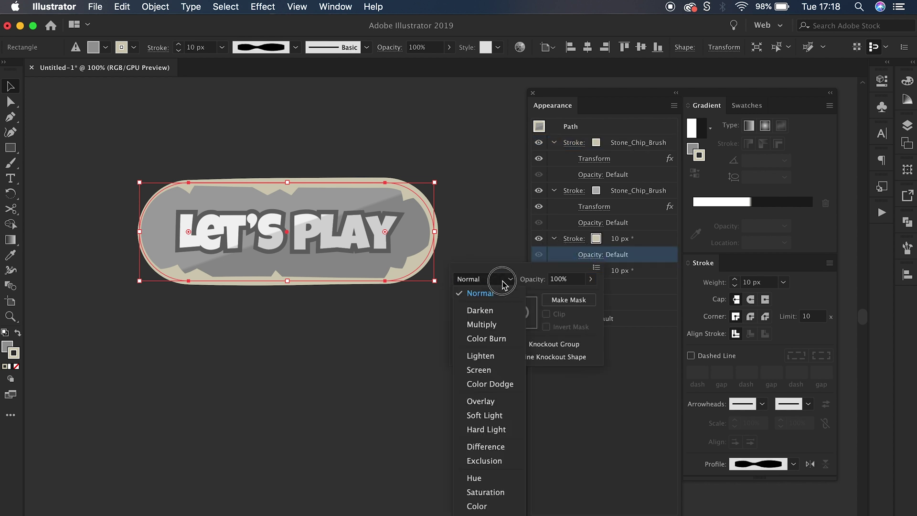
click(477, 506)
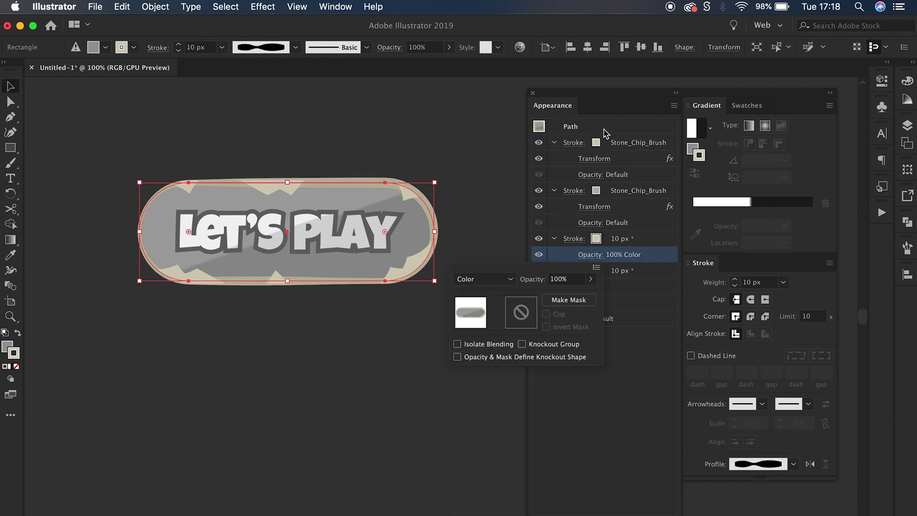
Set the chipped brush stroke's blend mode to Color, then deselect and collapse the rows.
click(587, 174)
click(587, 174)
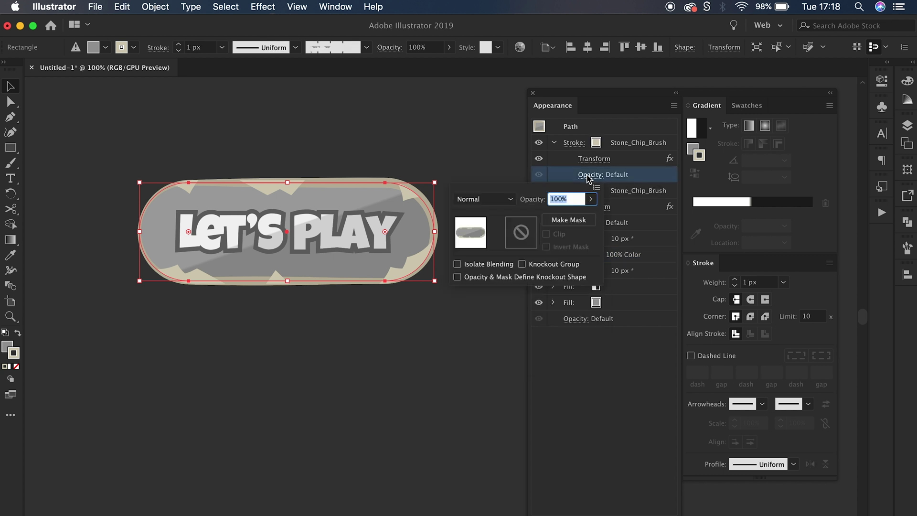
click(490, 202)
click(490, 427)
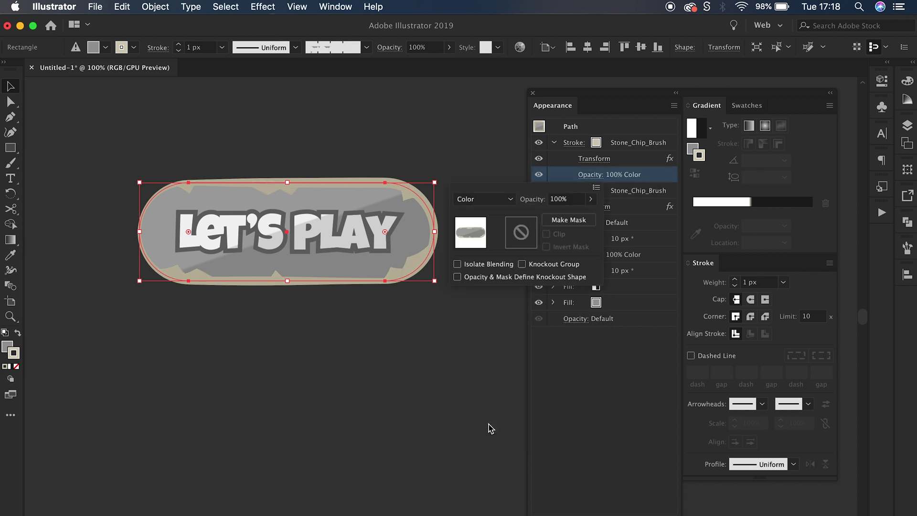
click(603, 405)
click(462, 408)
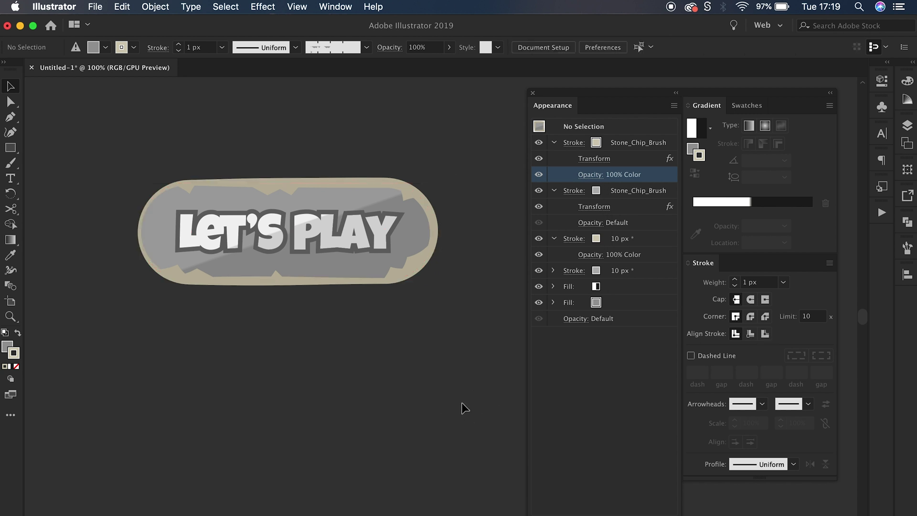
click(554, 190)
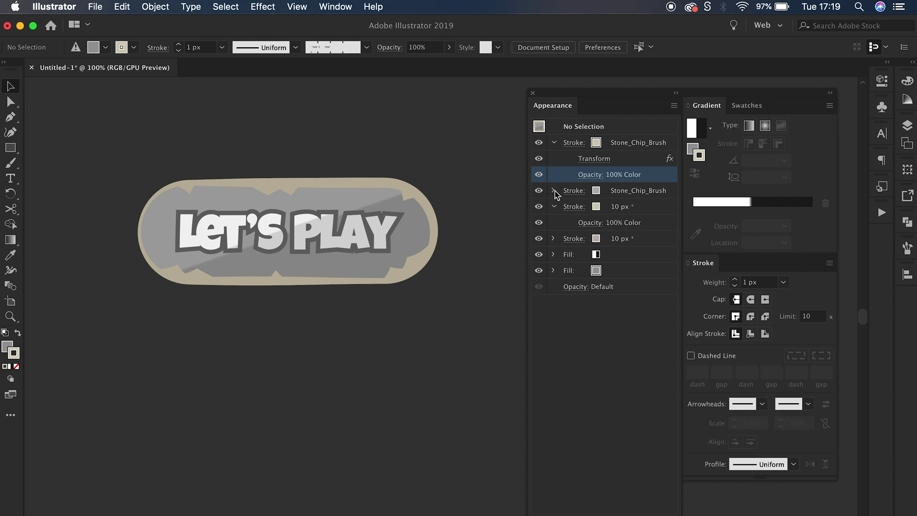
click(555, 142)
Duplicate the grey fill, move it above the gradient fill, and colour it beige.
click(634, 208)
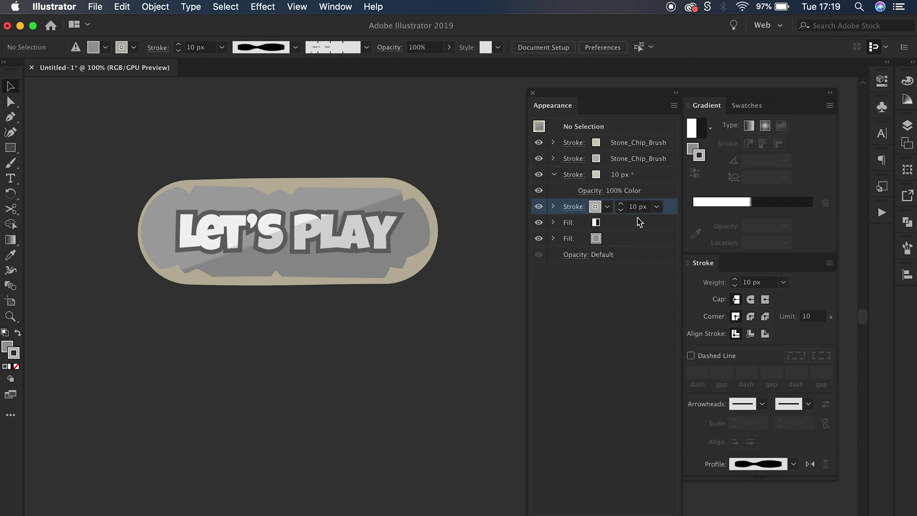
click(636, 238)
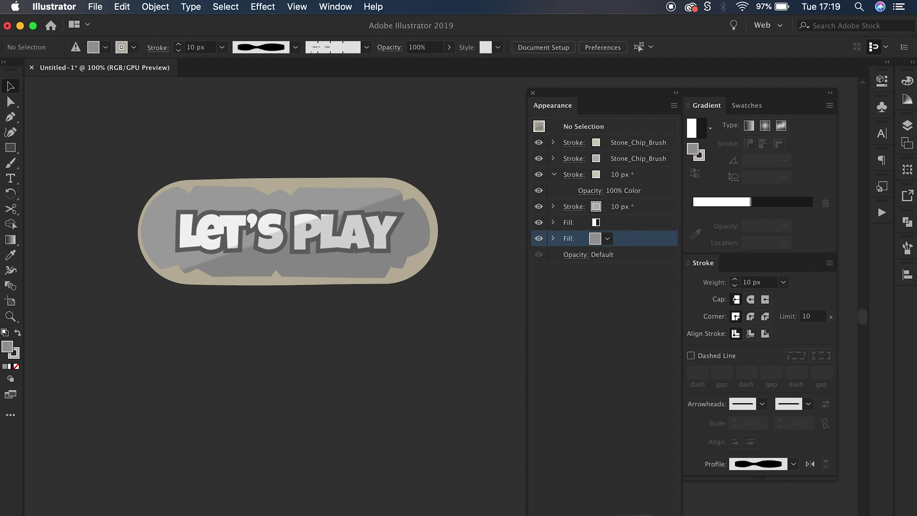
key(ctrl+slash)
drag(630, 237, 629, 219)
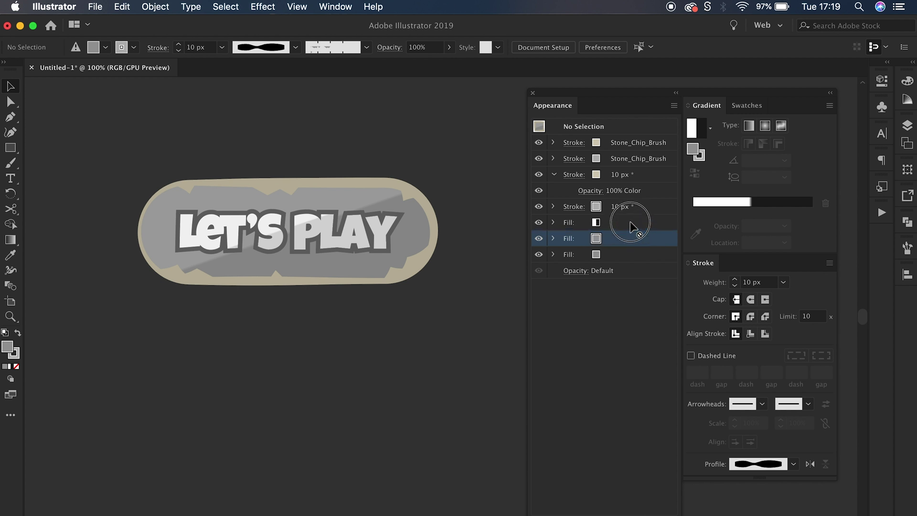
click(611, 225)
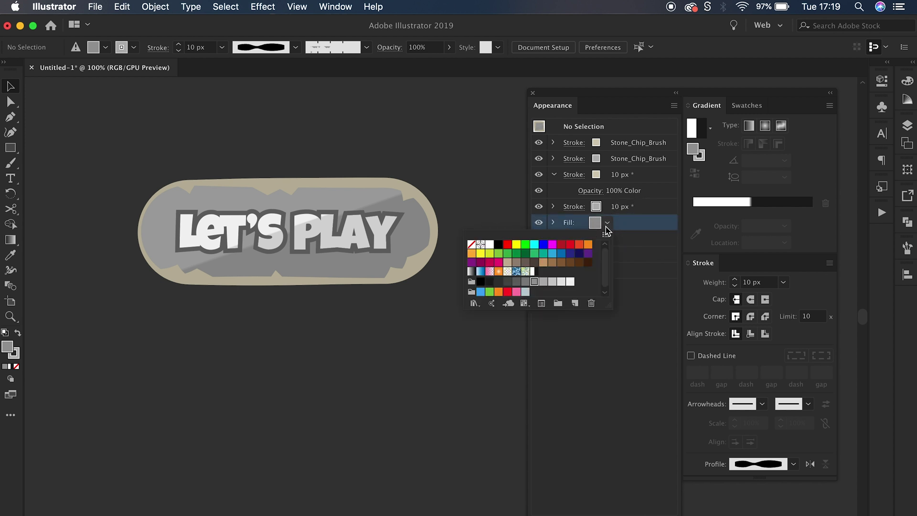
key(Escape)
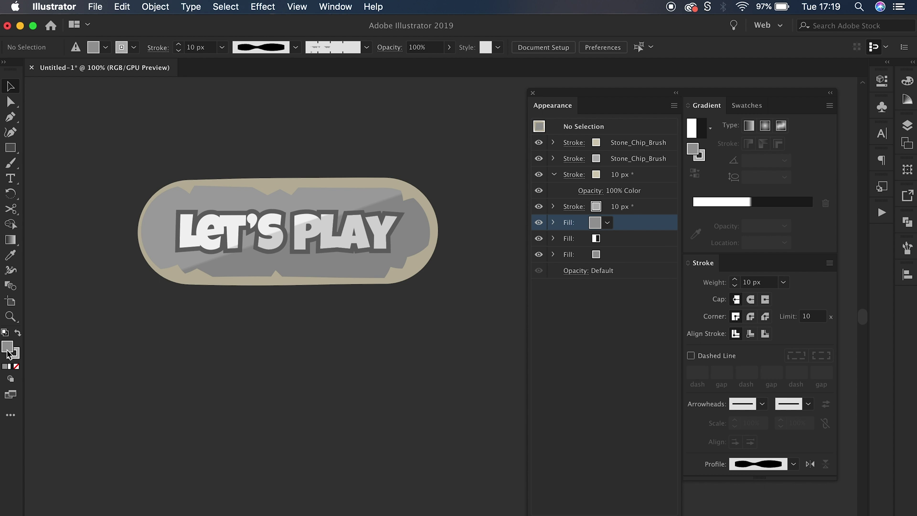
double_click(7, 348)
text(d3cbb6)
key(Return)
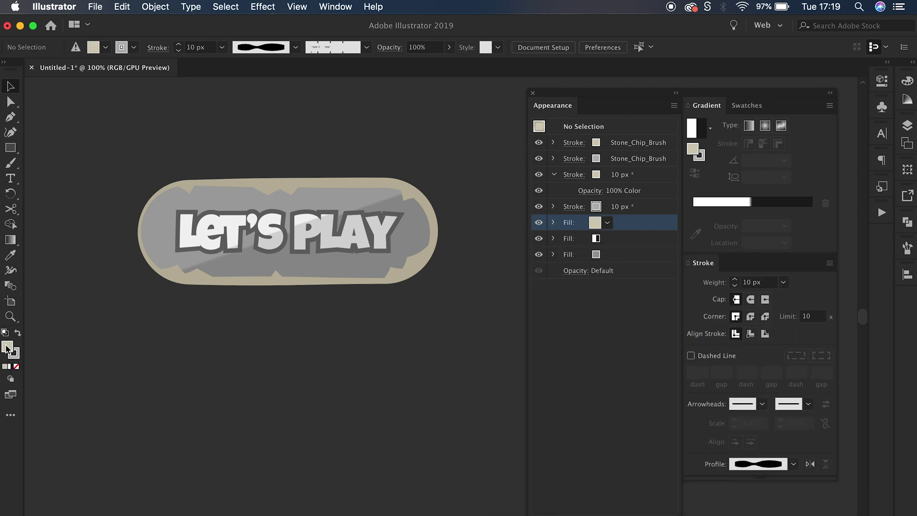
Reselect the pill and place a beige copy of the grey fill above the gradient.
click(355, 192)
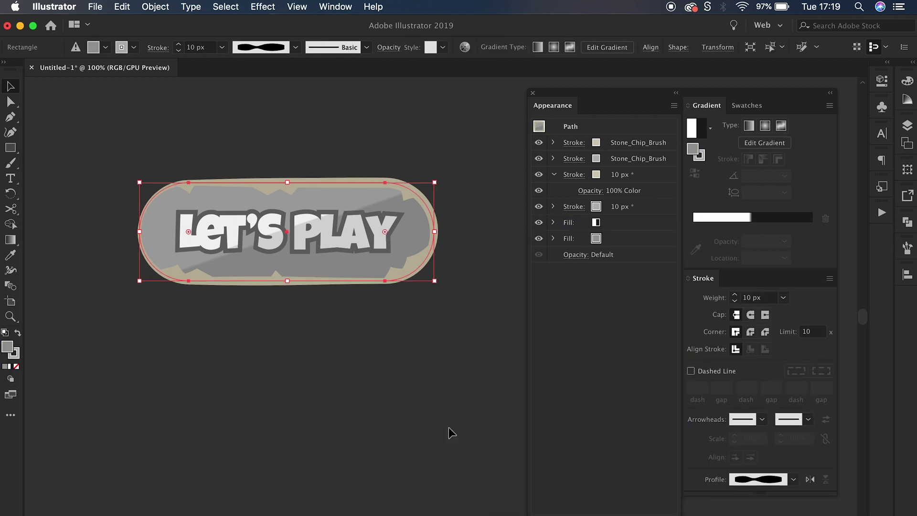
click(625, 224)
click(646, 240)
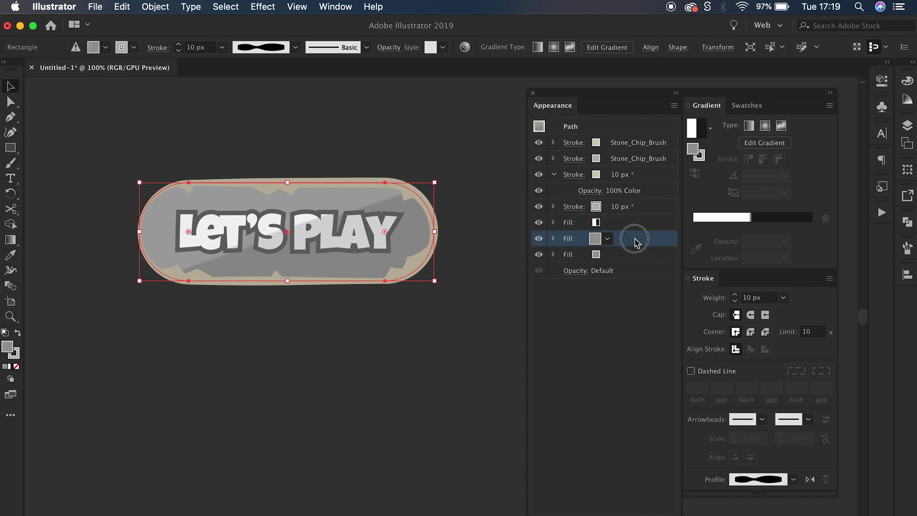
drag(634, 238, 634, 220)
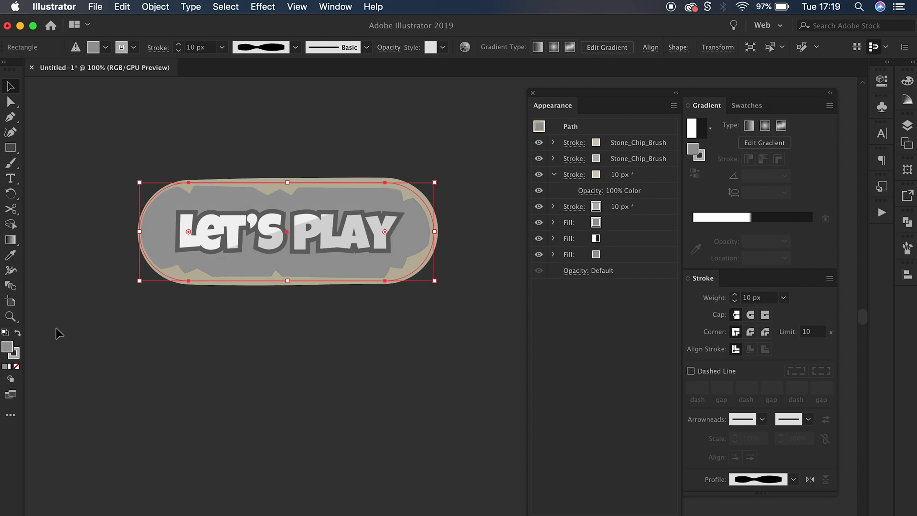
double_click(11, 350)
text(d3ceb6)
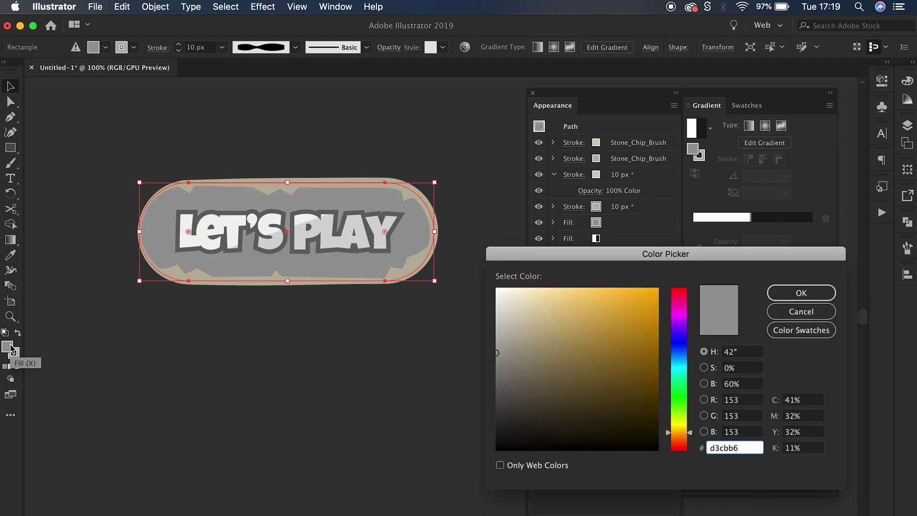
key(Return)
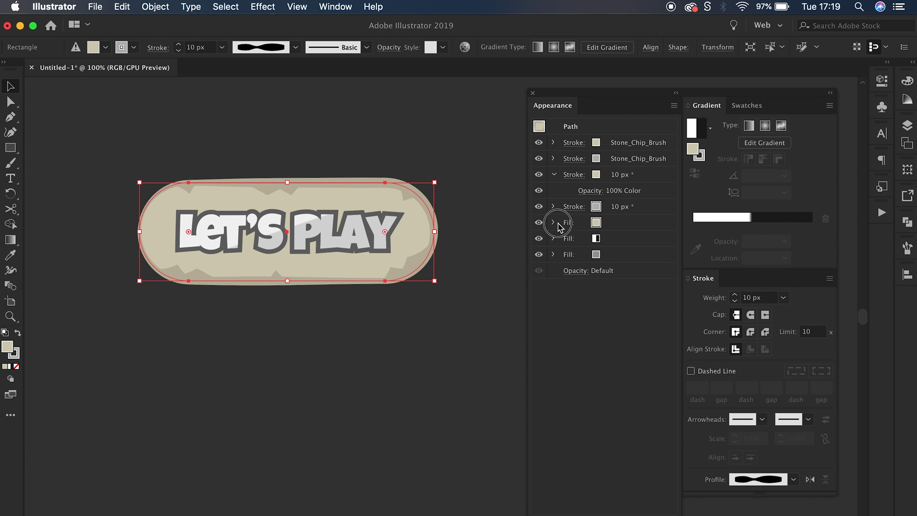
Set the beige fill's blend mode to Color and check the tinted button.
click(553, 222)
click(584, 238)
click(500, 266)
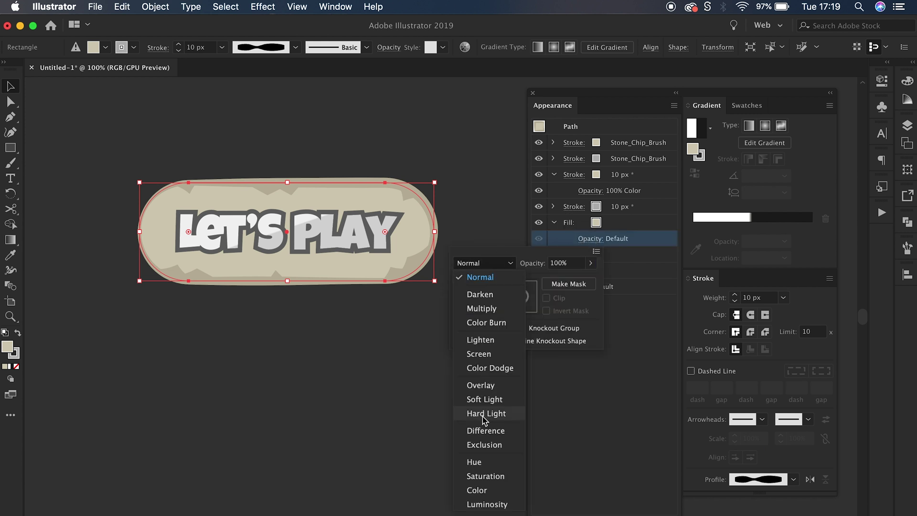
click(491, 489)
click(406, 444)
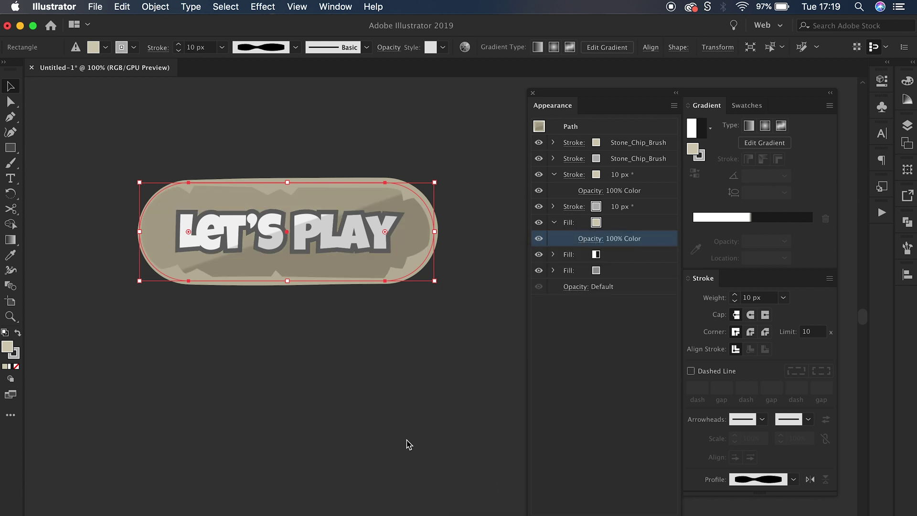
click(418, 412)
scroll(446, 366, down, 1)
scroll(454, 365, up, 1)
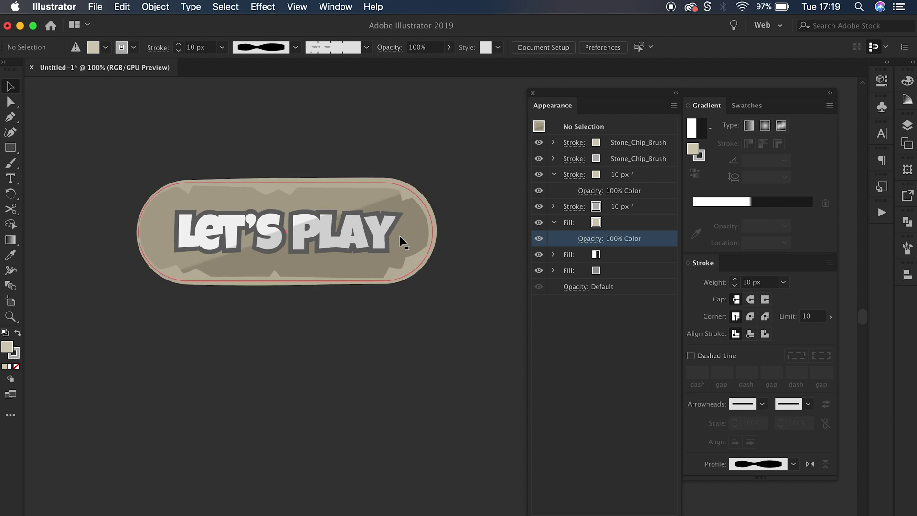
click(413, 231)
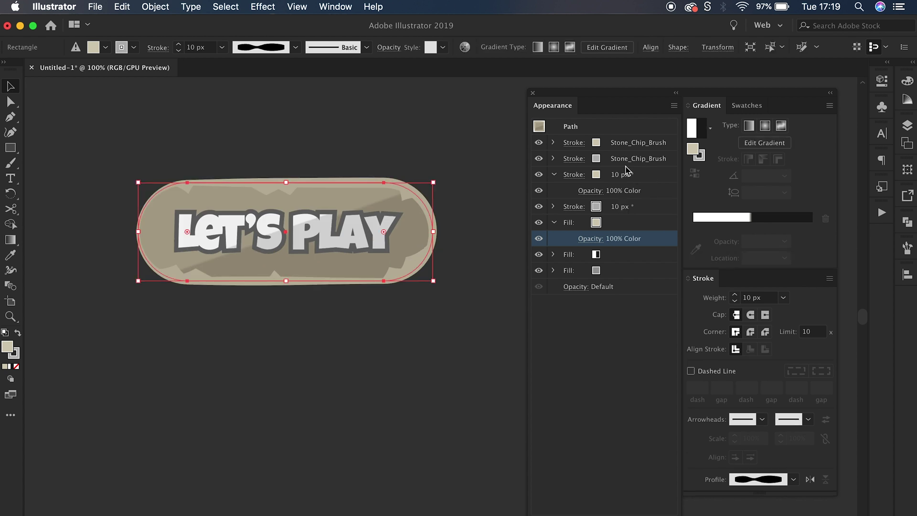
Apply a darker grey swatch to the second chipped brush stroke.
click(661, 175)
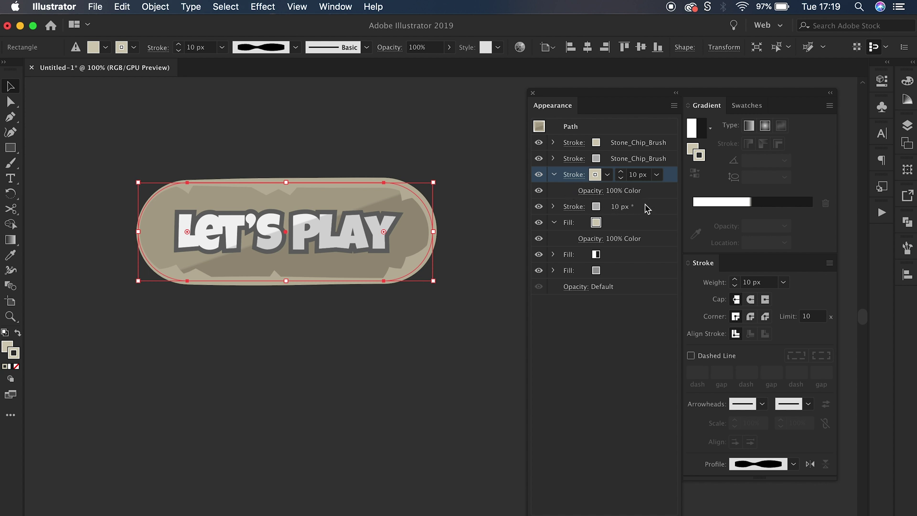
click(618, 162)
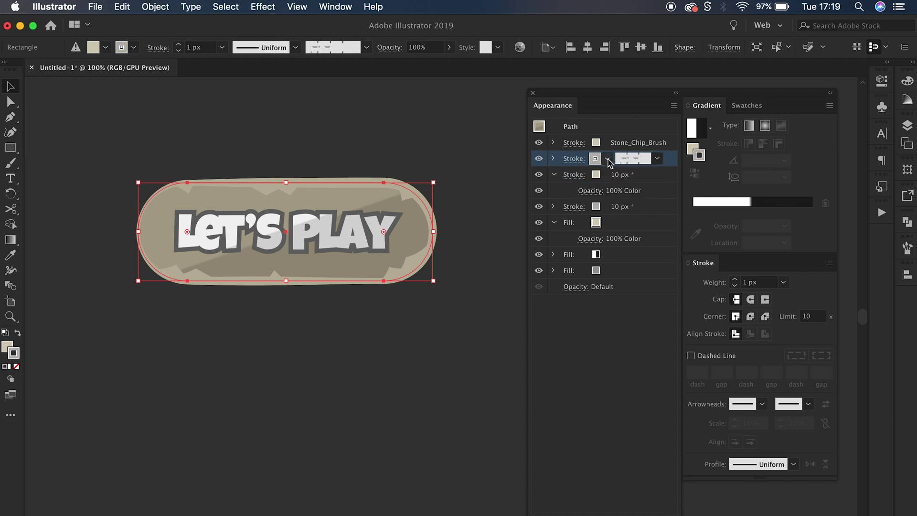
click(608, 158)
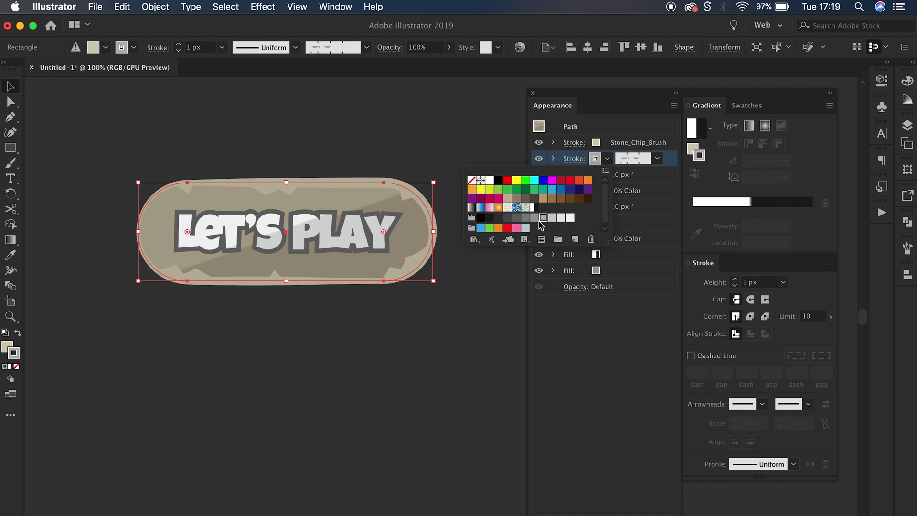
click(533, 219)
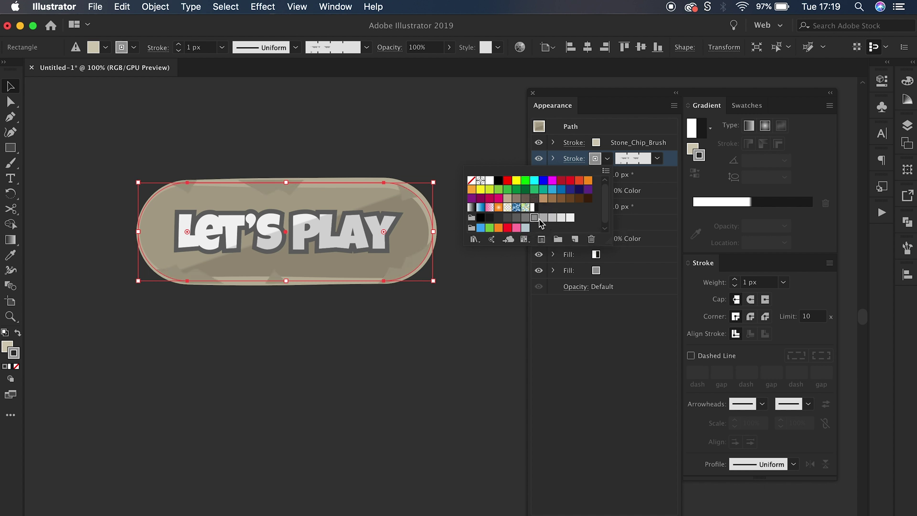
Edit that grey swatch to Grayscale at K 32% and confirm it.
double_click(543, 220)
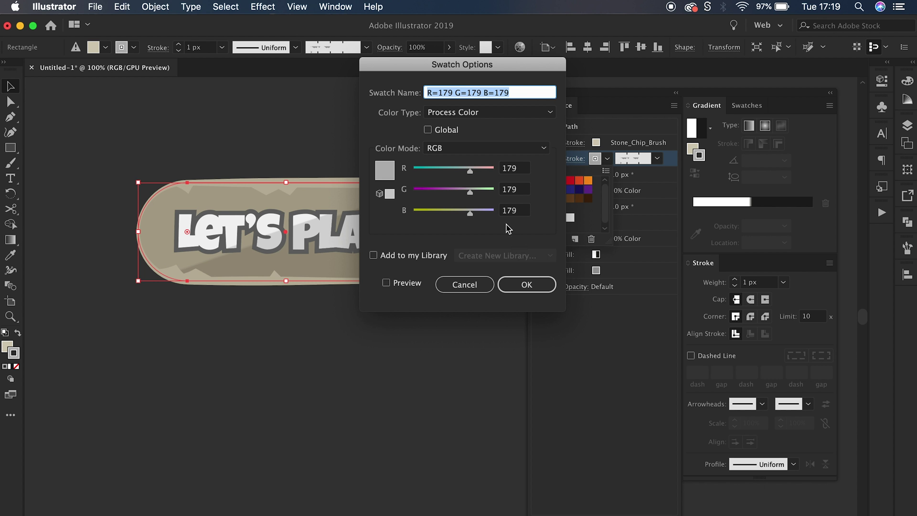
click(542, 148)
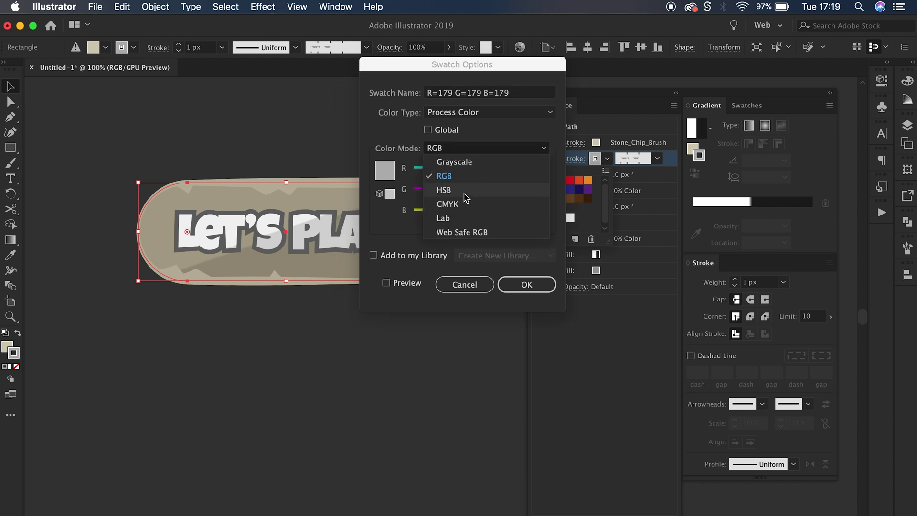
click(457, 162)
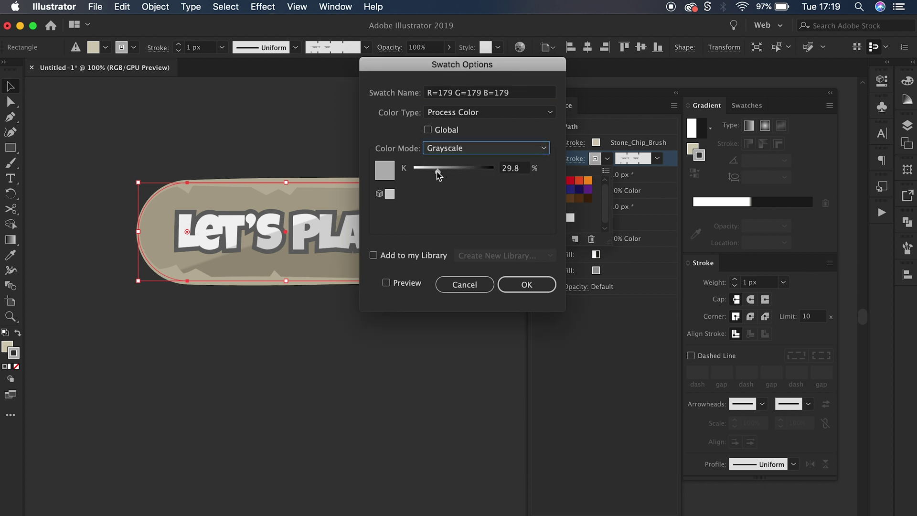
drag(436, 175, 441, 175)
click(398, 283)
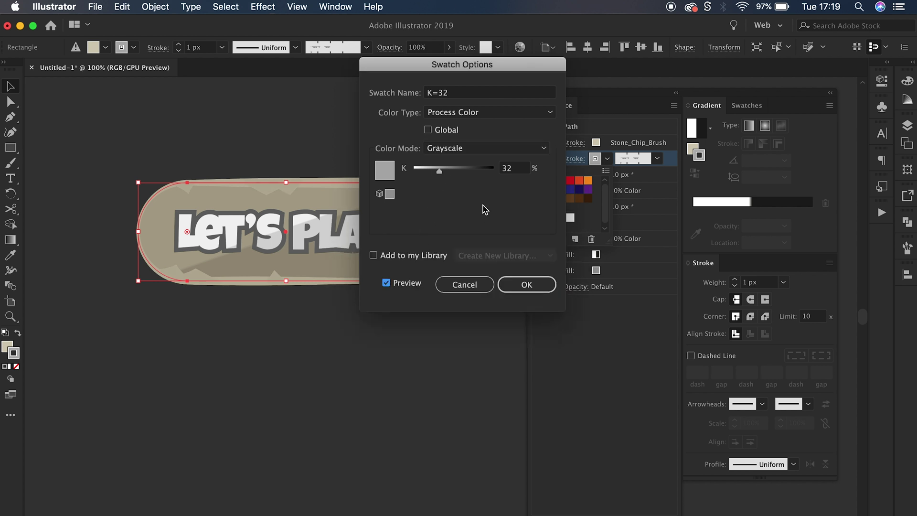
click(513, 284)
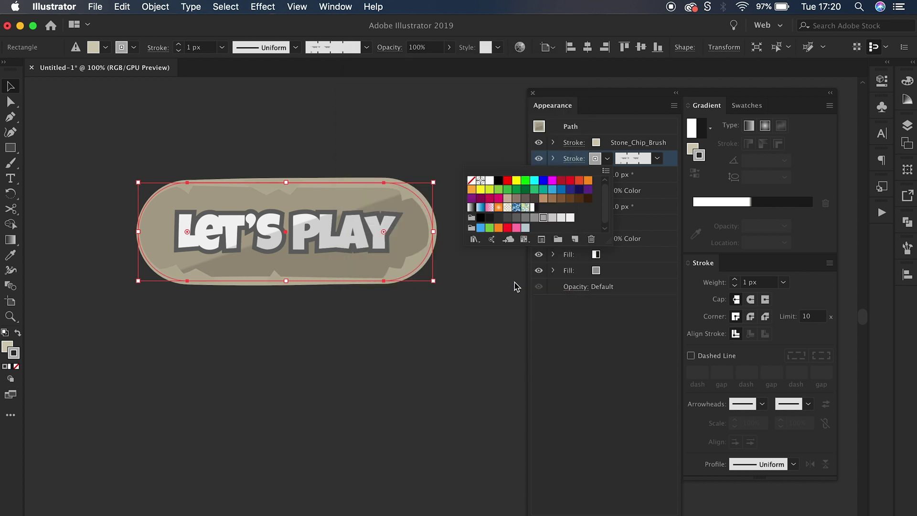
click(641, 336)
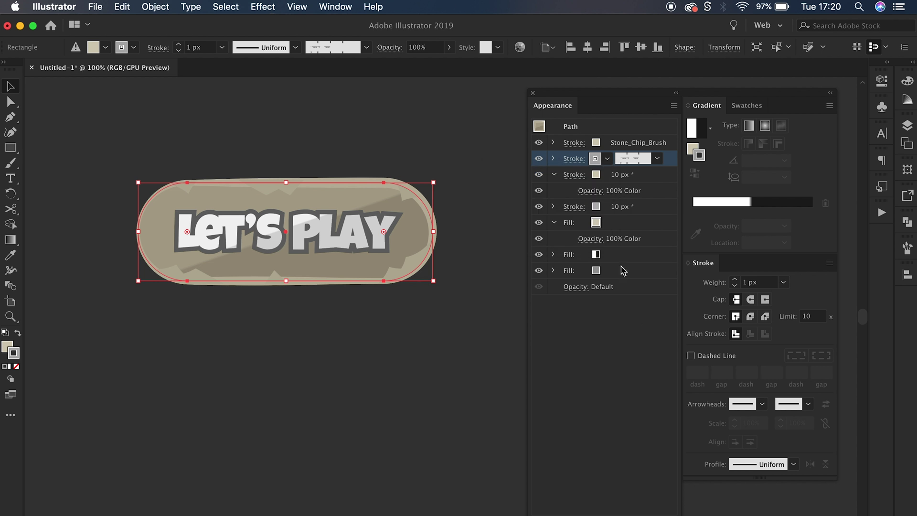
double_click(14, 352)
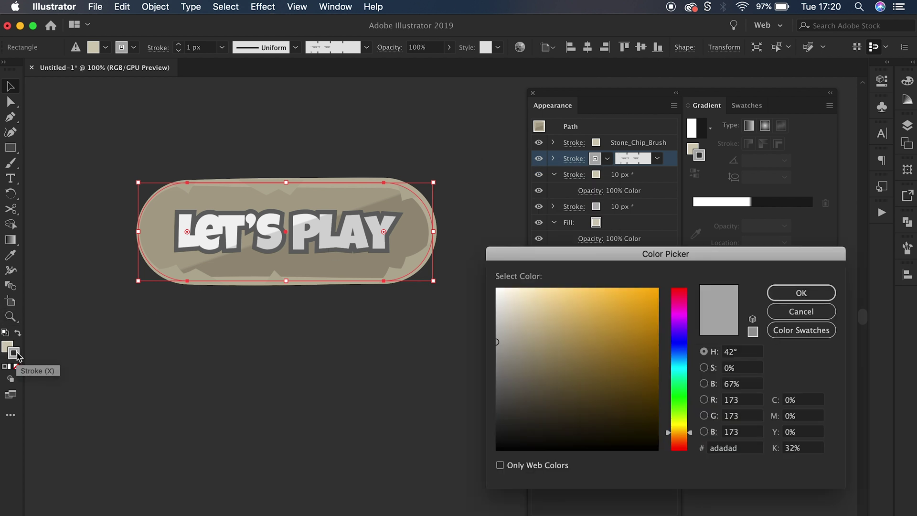
key(Return)
Set the pill's 10 px stroke to a pasted light grey hex value.
click(653, 206)
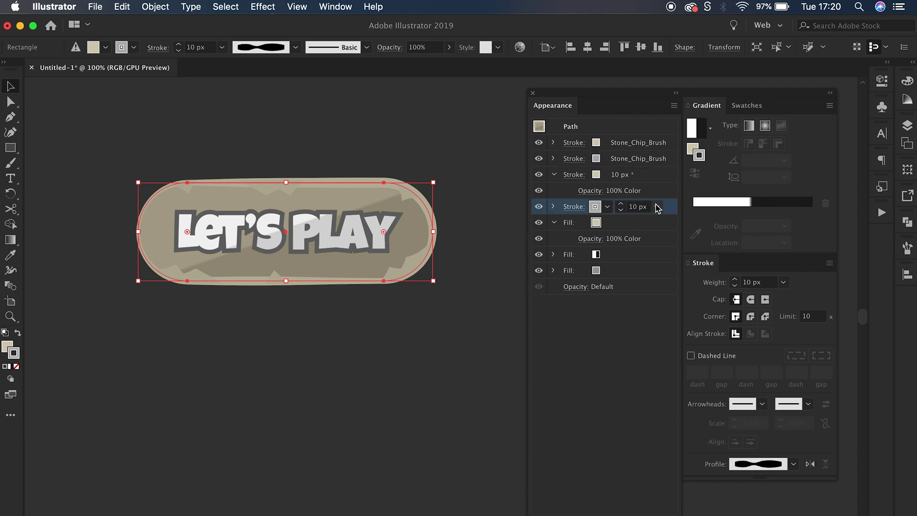
double_click(14, 352)
text(adadad)
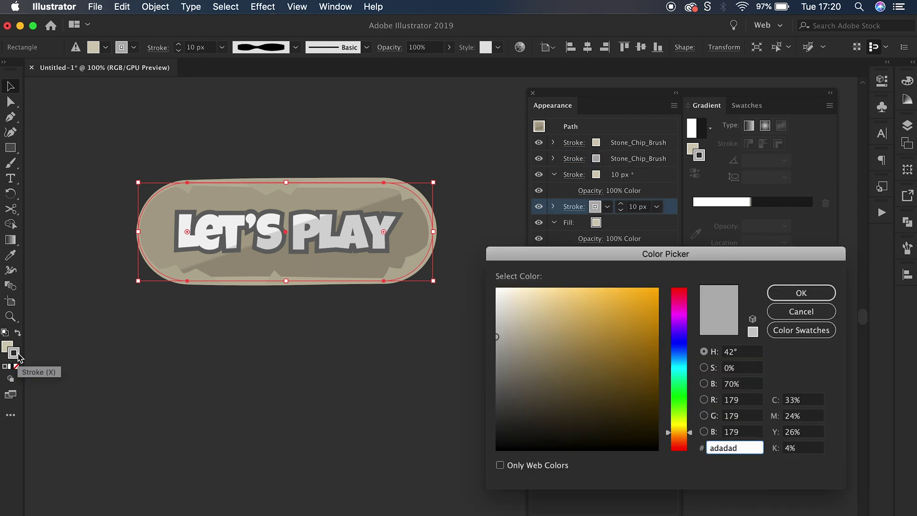
key(Return)
click(284, 418)
key(super+minus)
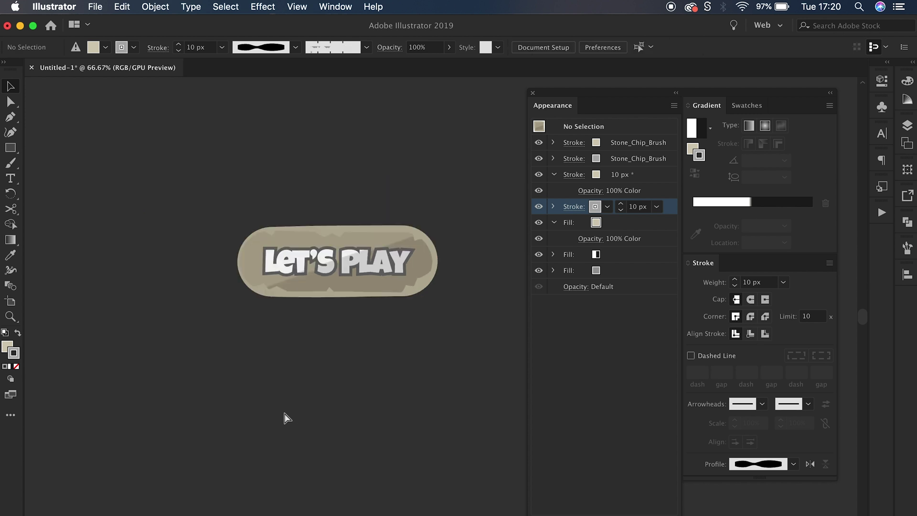
key(super+equal)
Duplicate the LET'S PLAY outline stroke and colour the copy light grey #ababab.
click(289, 245)
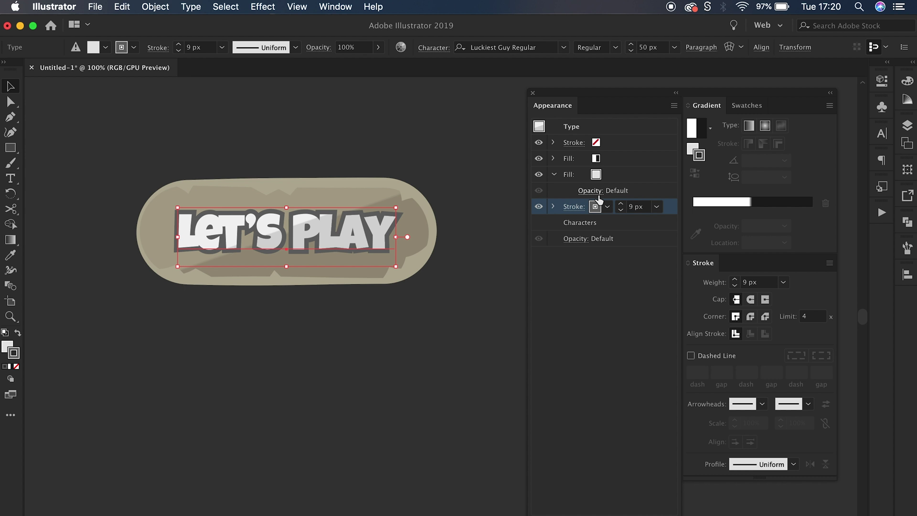
key(super+alt+slash)
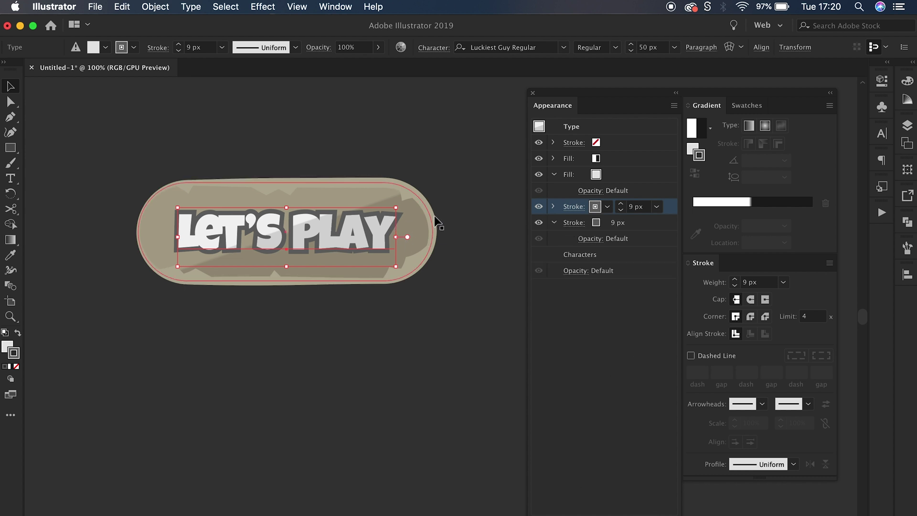
click(606, 206)
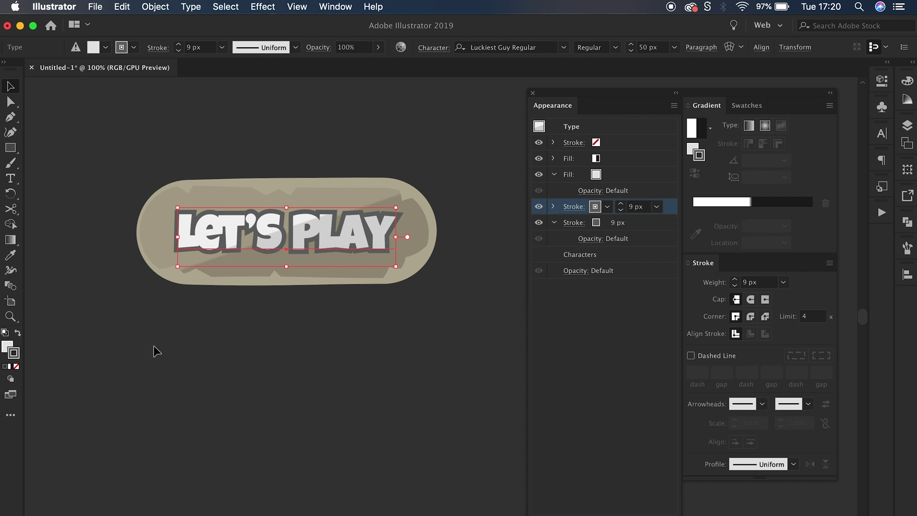
double_click(13, 353)
text(ababab)
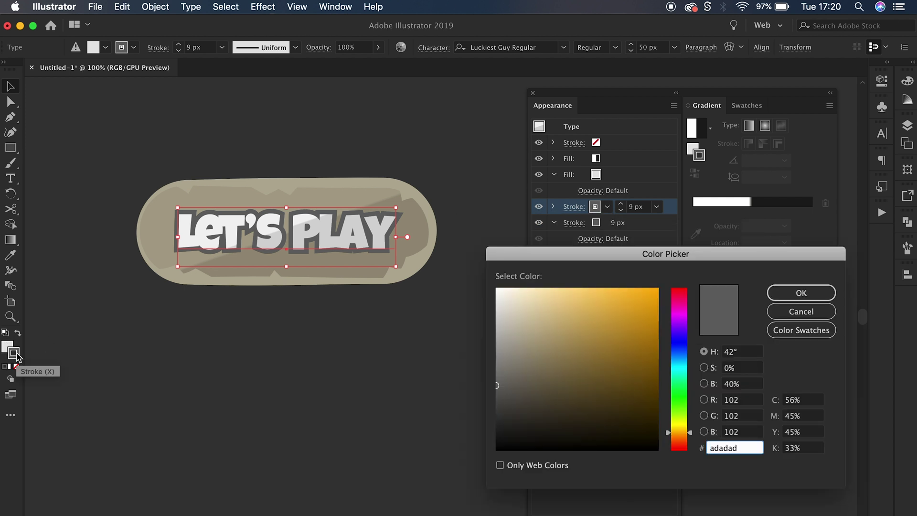
key(Return)
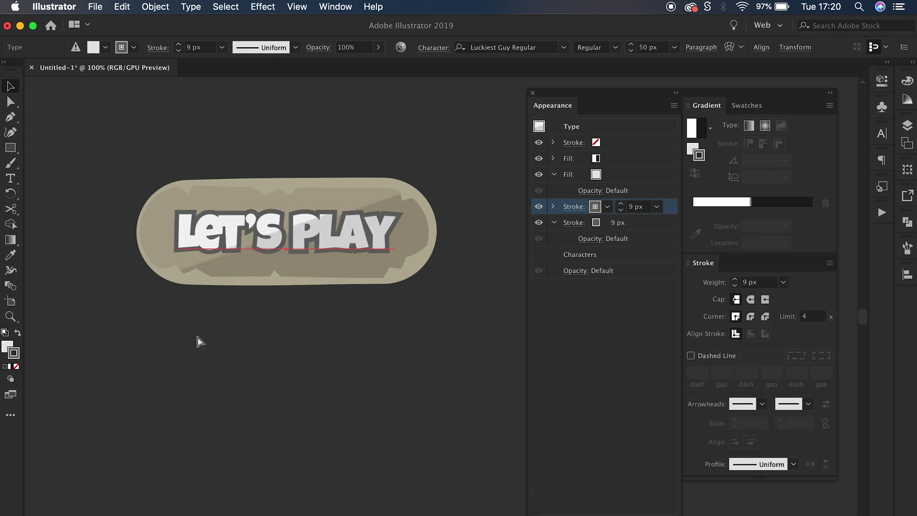
click(494, 431)
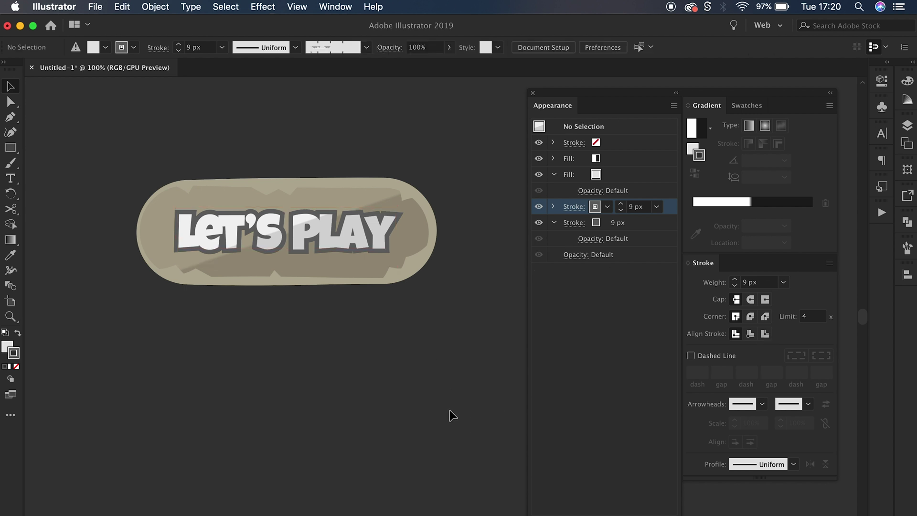
Copy the beige #d3cbb6 value from the pill's 10 px stroke, then reselect the text.
click(427, 258)
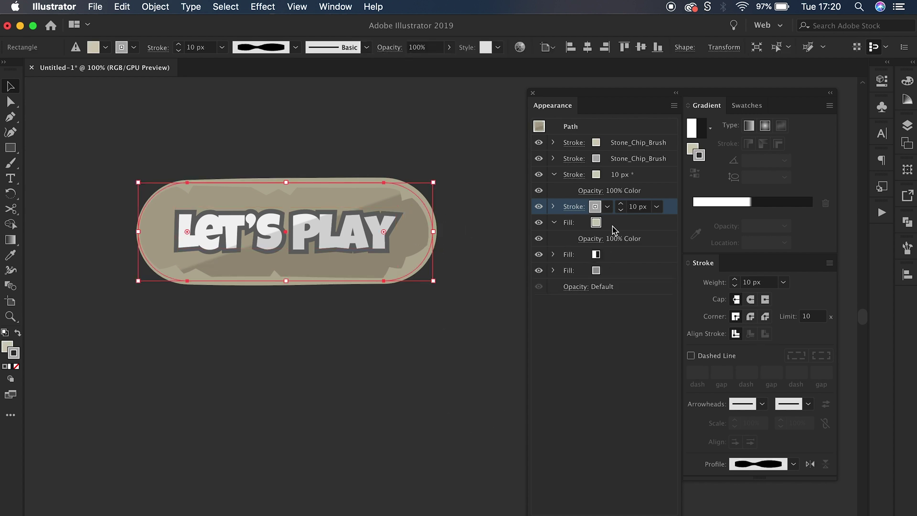
click(615, 226)
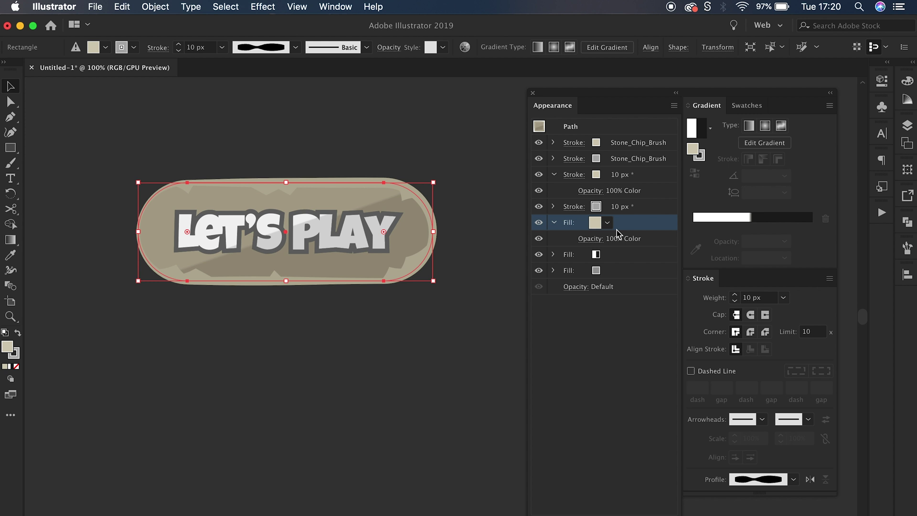
click(642, 173)
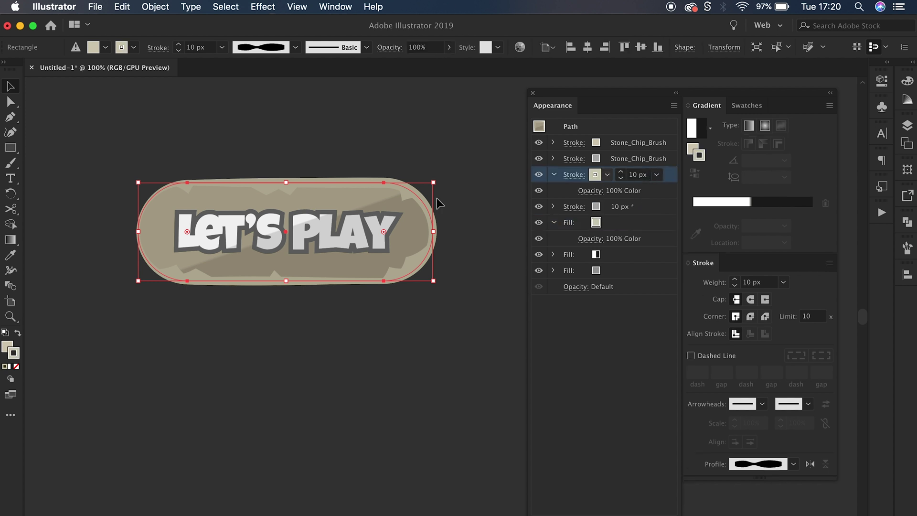
double_click(15, 351)
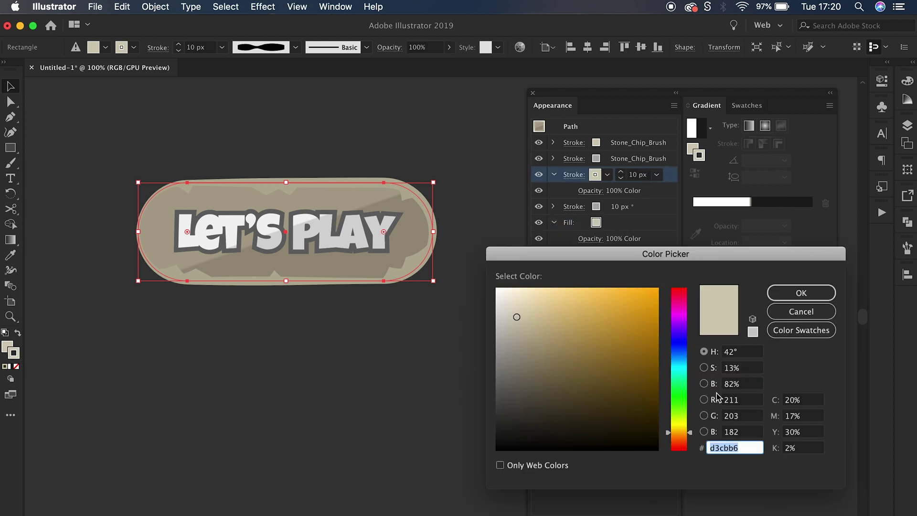
click(787, 293)
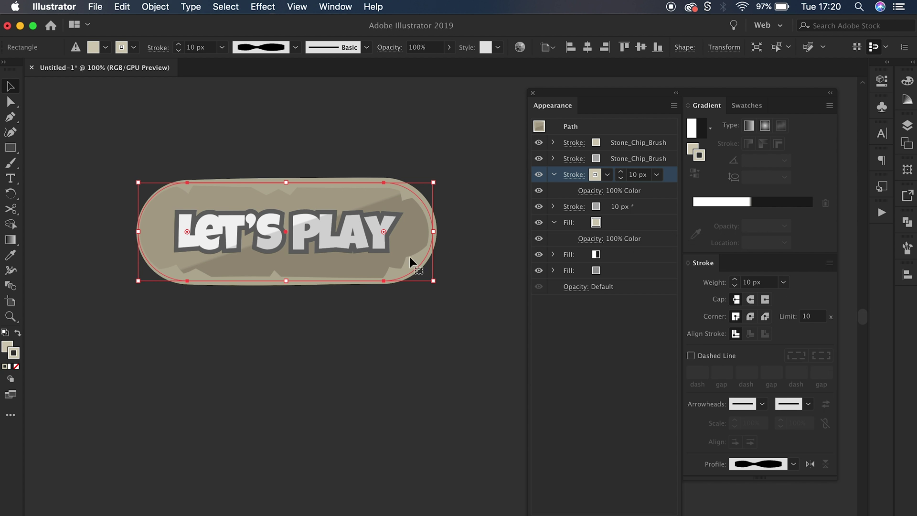
click(375, 240)
Move one text 9 px stroke to the top and colour it with the frame's beige.
click(653, 224)
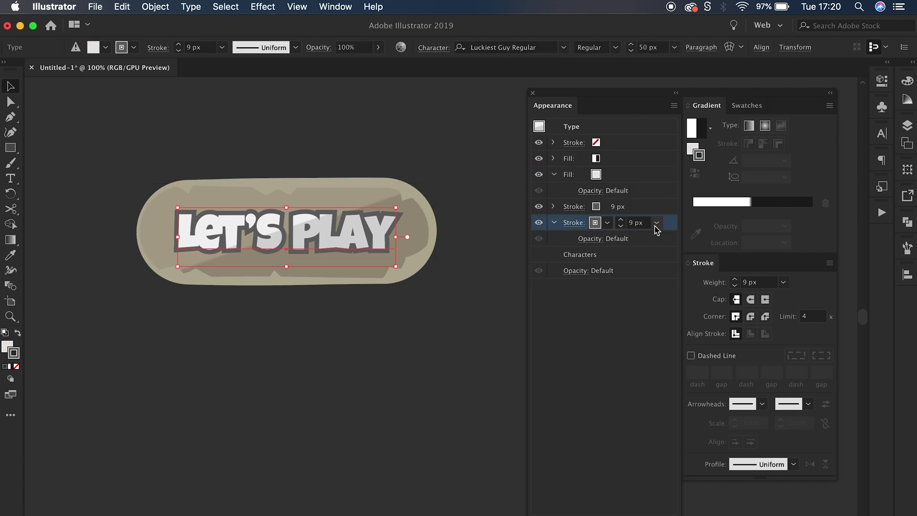
drag(653, 212, 654, 212)
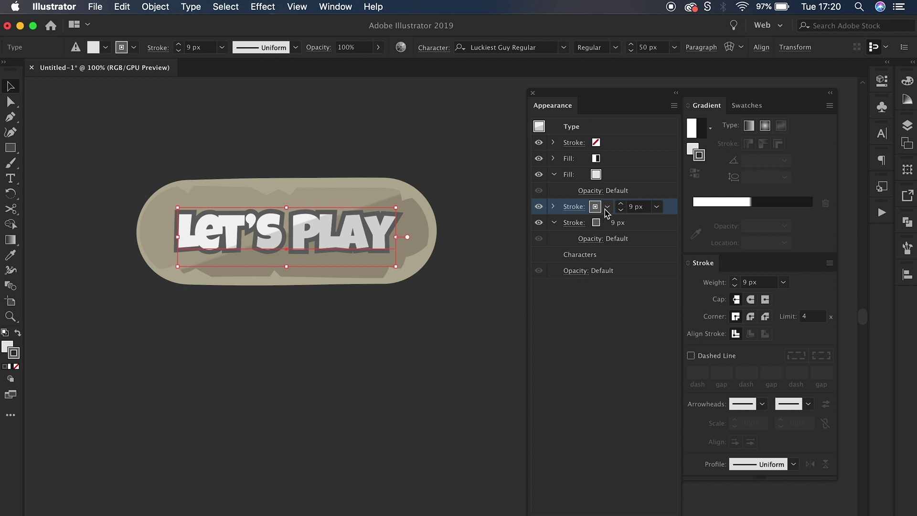
double_click(15, 354)
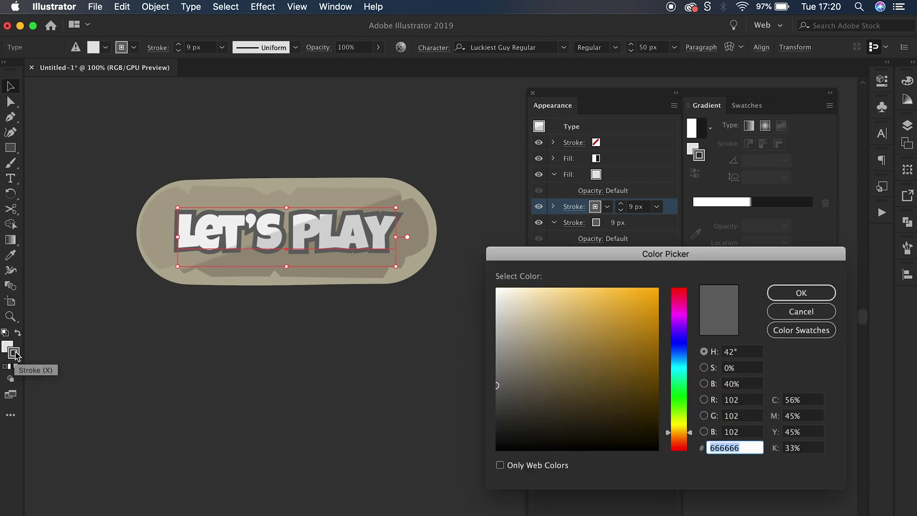
text(d3cbb6)
key(Tab)
key(Return)
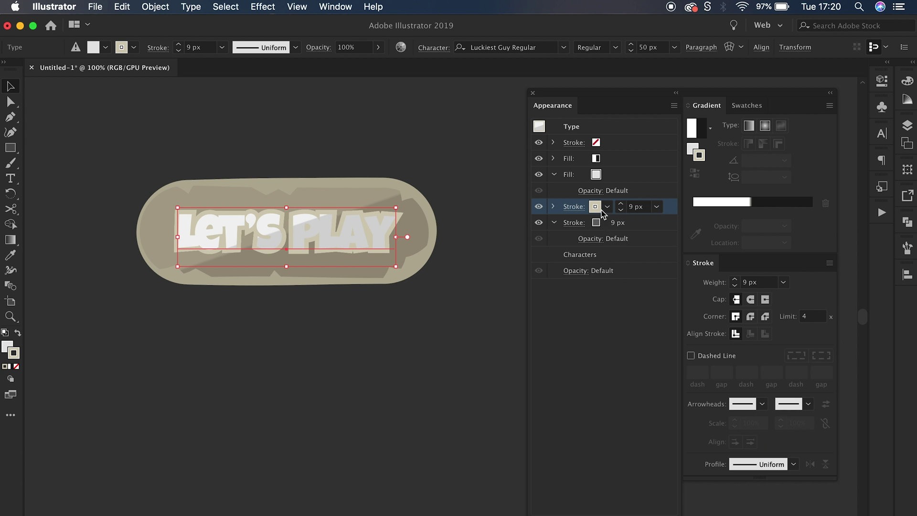
Darken that stroke's brightness to 40%, giving dark warm grey #66625a.
double_click(15, 353)
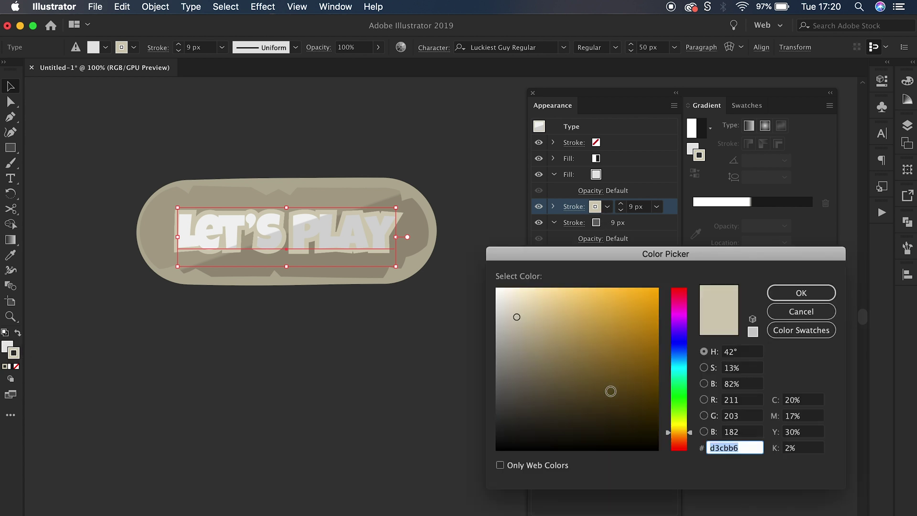
click(704, 384)
click(742, 387)
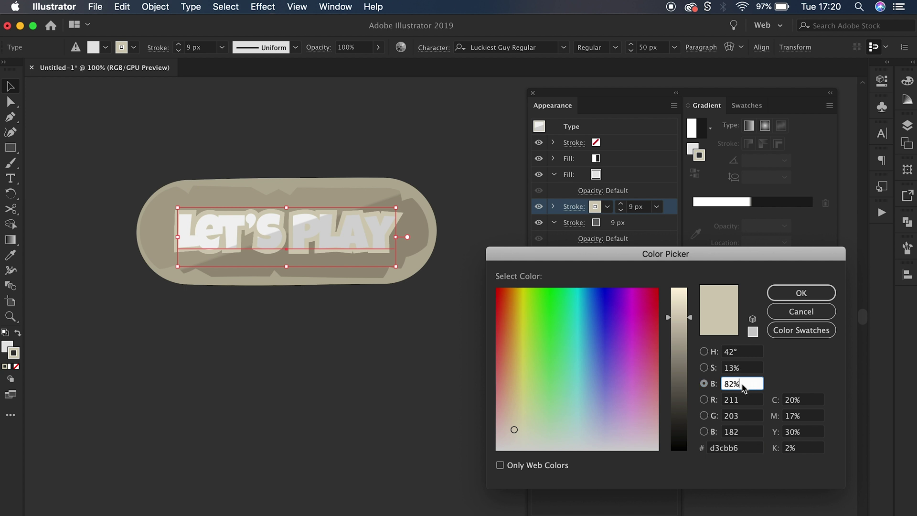
key(Down)
key(Down)
key(Down)
key(Down)
key(Down)
key(Down)
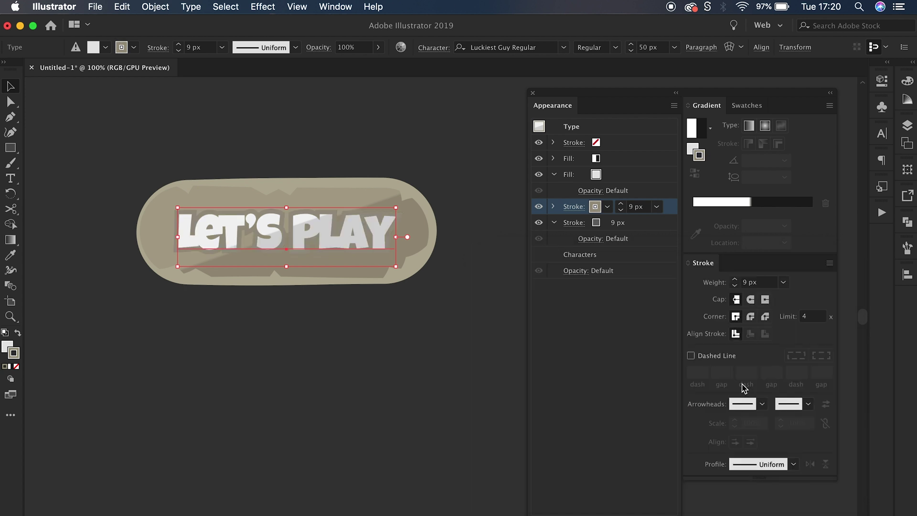
double_click(13, 352)
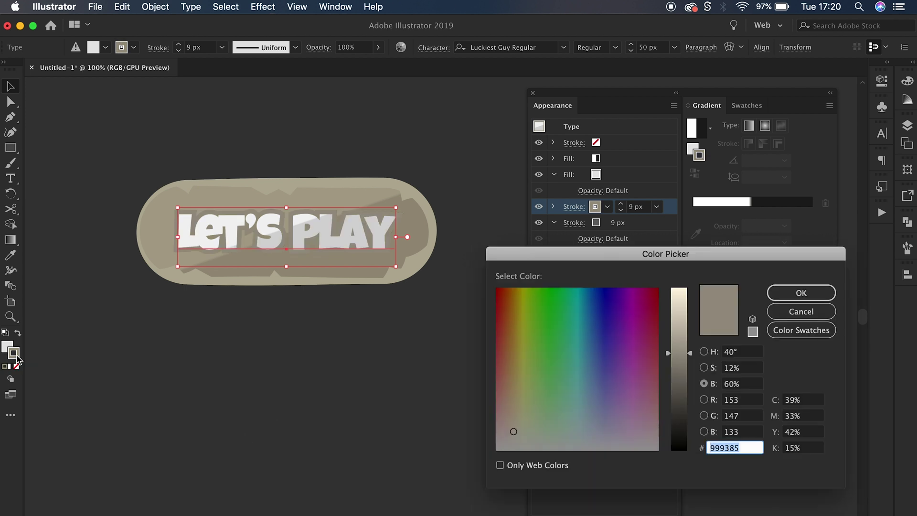
click(749, 385)
text(40)
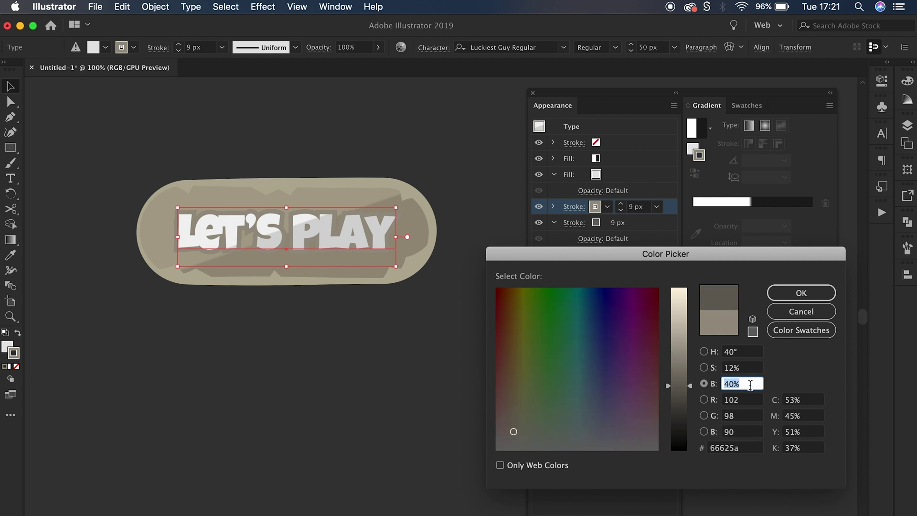
key(Return)
Deselect, zoom out to review the darker text rim, and collapse the panel rows.
click(441, 390)
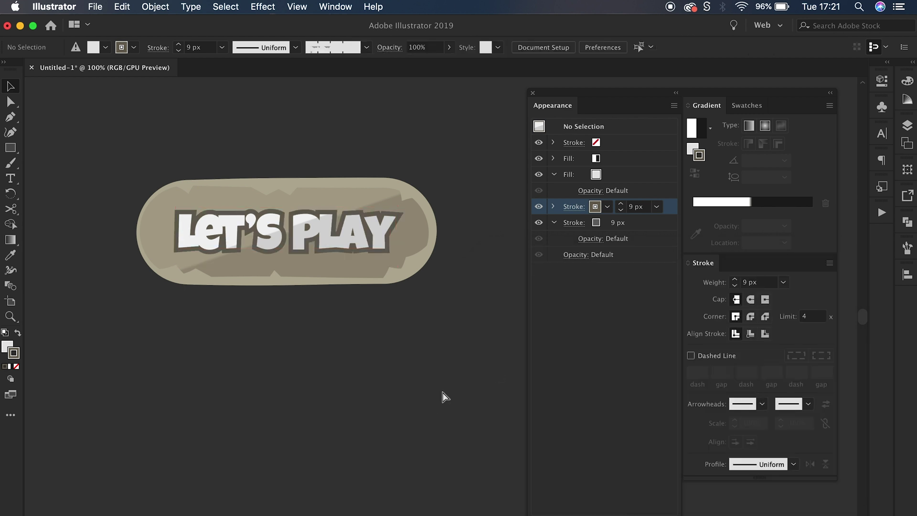
key(super+minus)
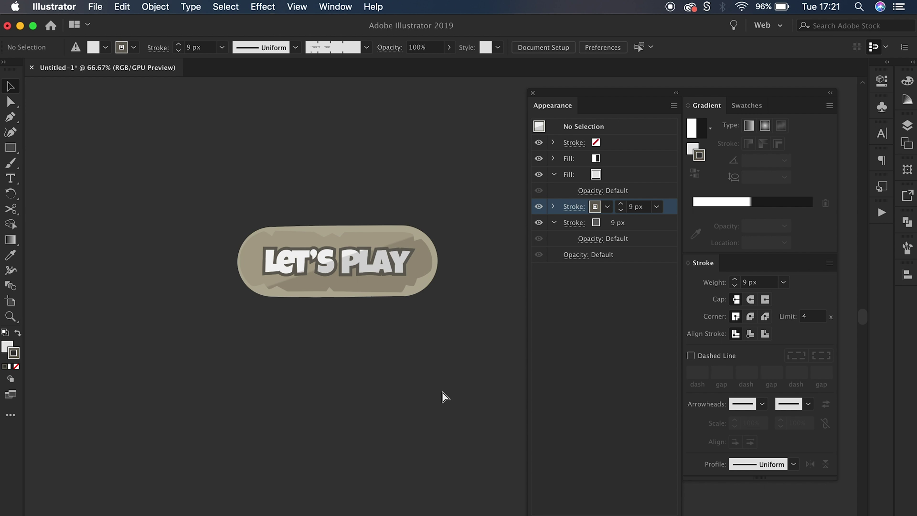
key(super+plus)
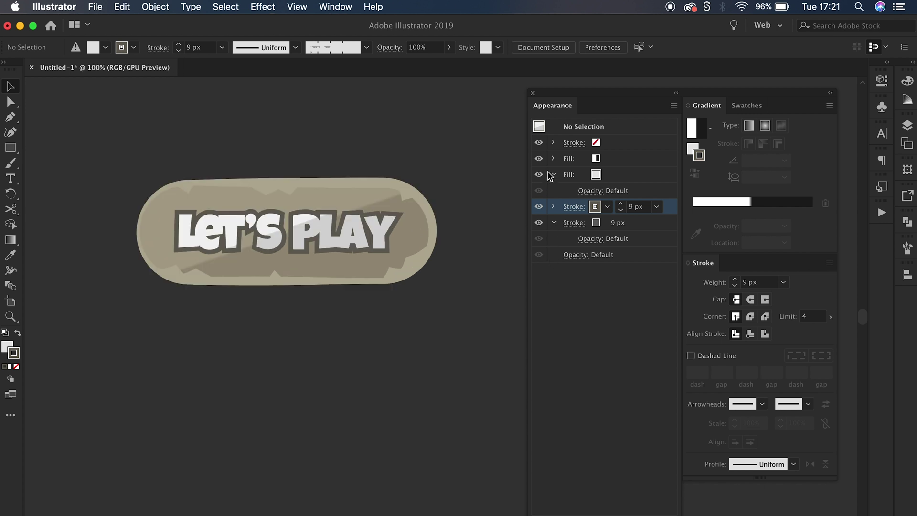
click(552, 174)
click(565, 301)
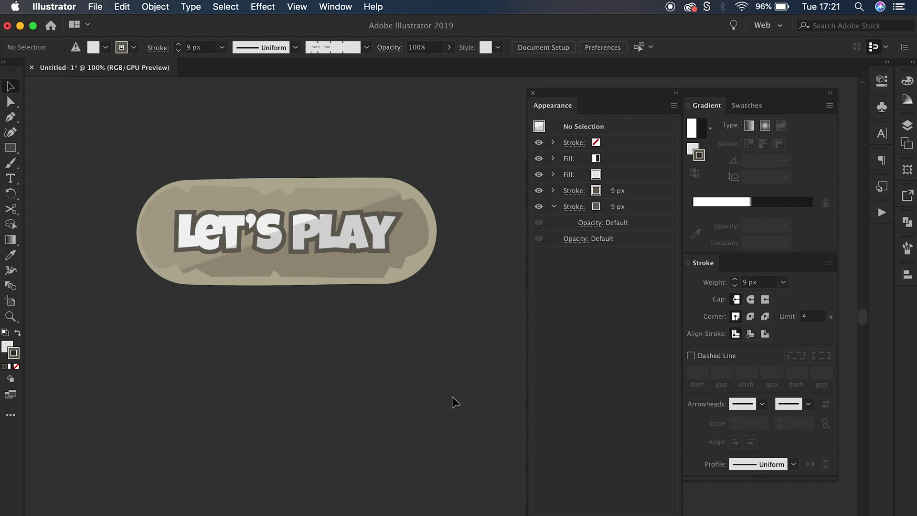
Add a Drop Shadow effect to LET'S PLAY with Preview enabled.
click(326, 255)
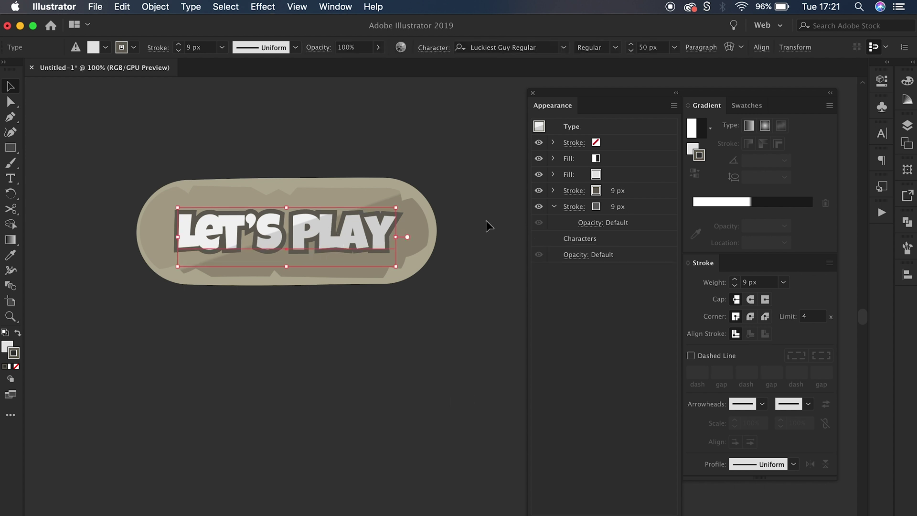
click(553, 207)
click(263, 6)
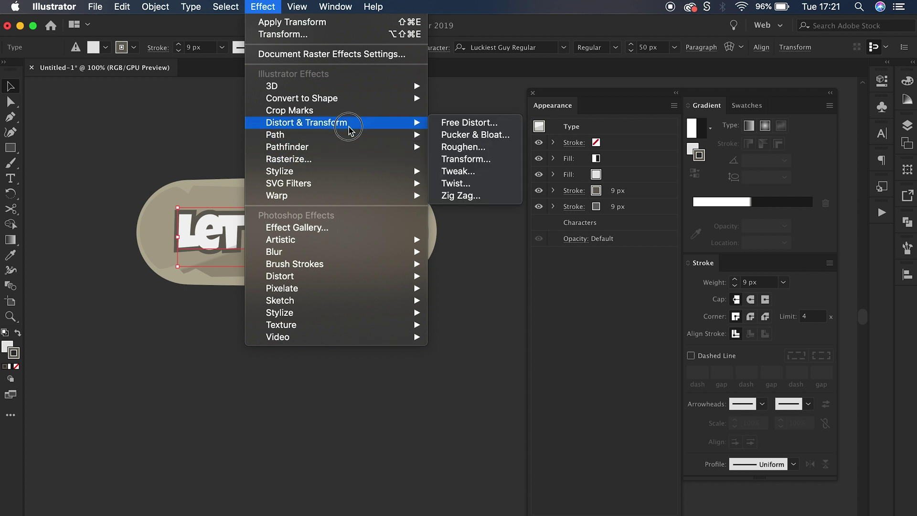
mouse_move(280, 171)
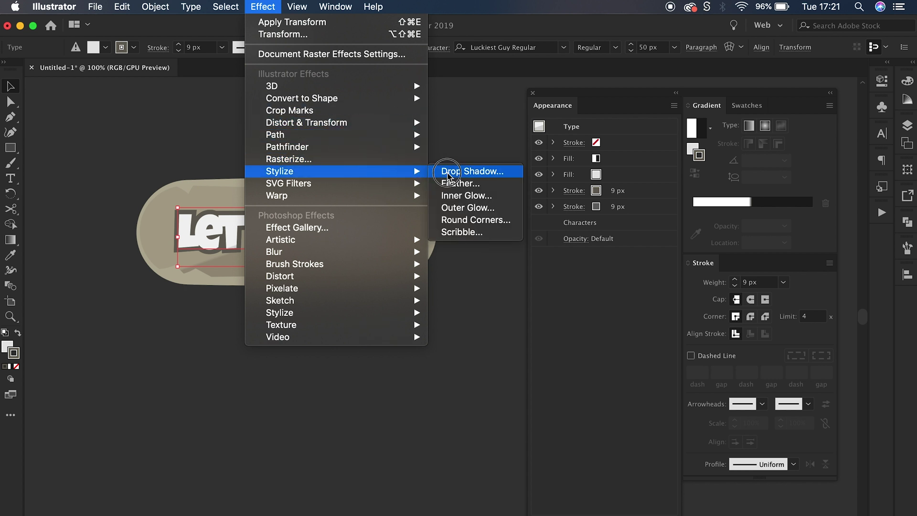
click(453, 174)
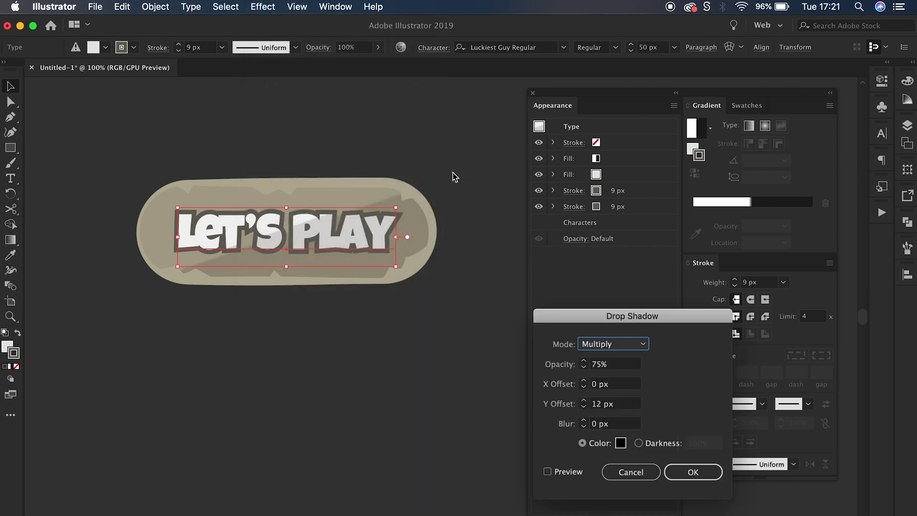
click(560, 473)
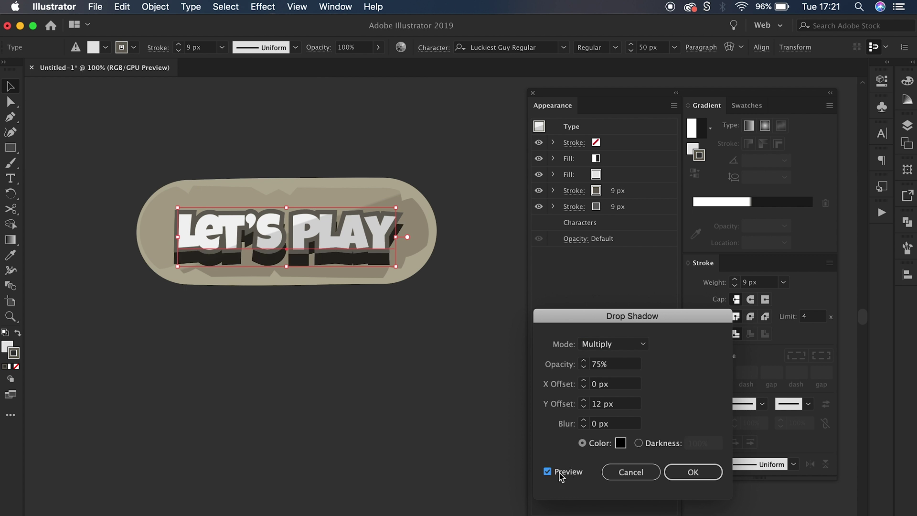
Adjust the shadow's opacity and raise its blur to 10 px.
click(614, 363)
text(60)
key(shift+Down)
key(shift+Down)
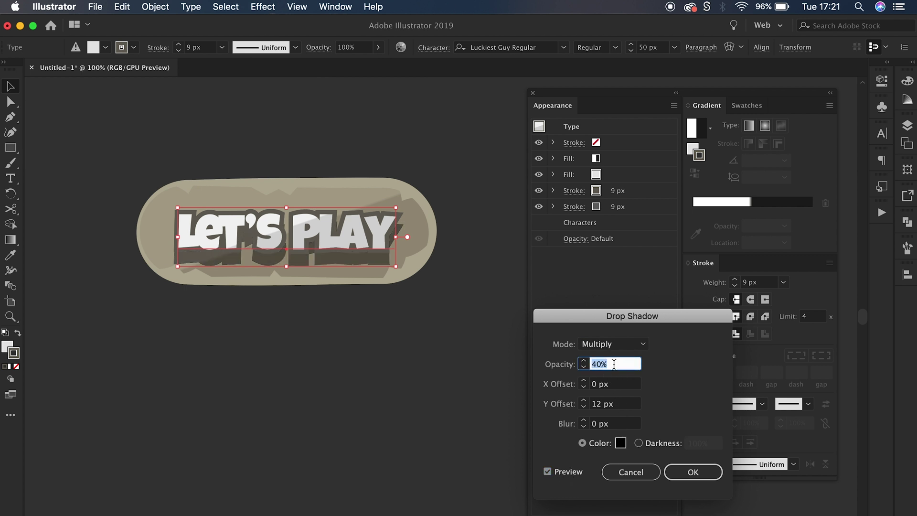
key(shift+Down)
key(shift+Down)
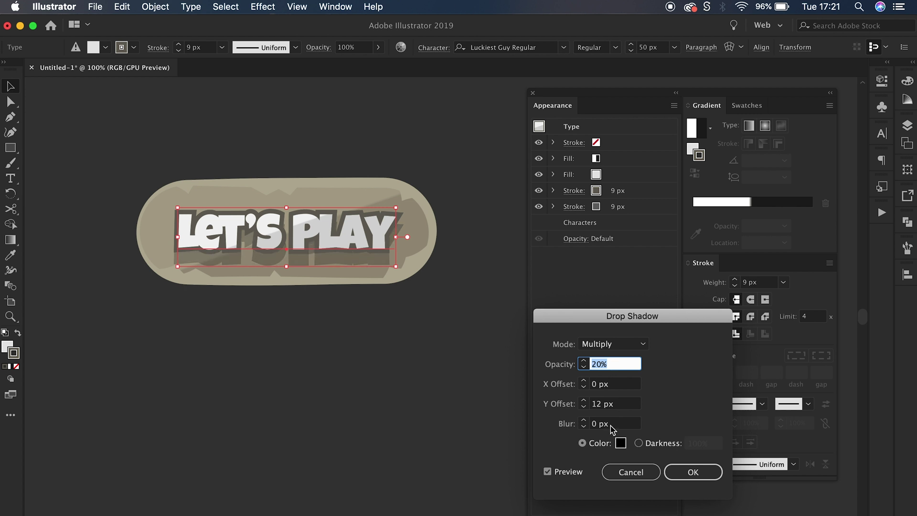
click(610, 424)
key(shift+Up)
key(shift+Up)
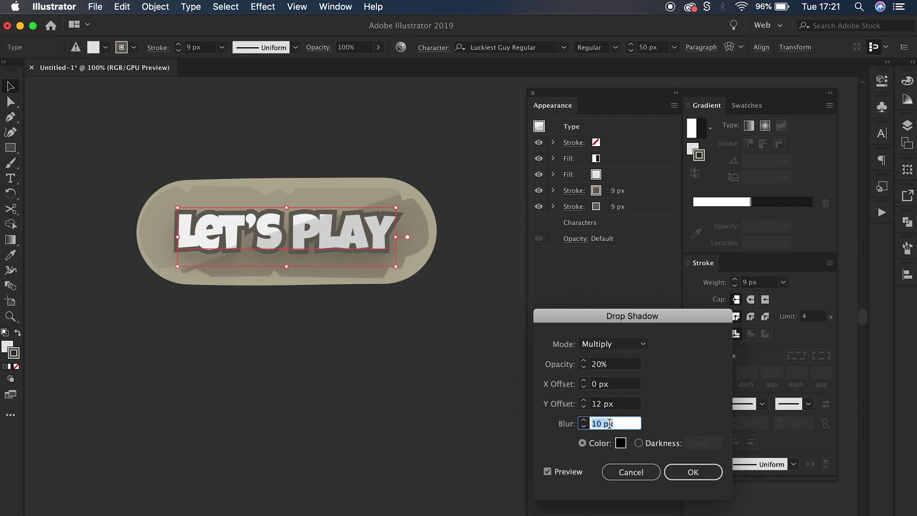
click(611, 364)
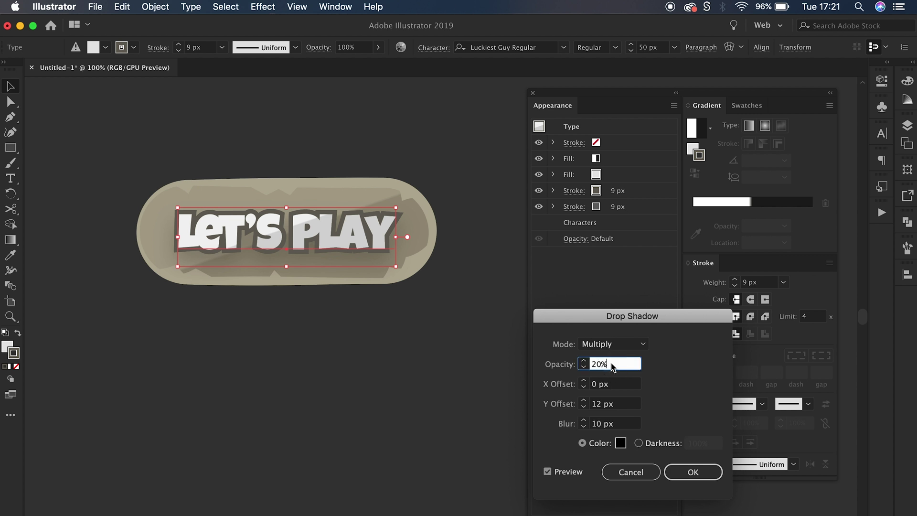
key(shift+Up)
key(shift+Up)
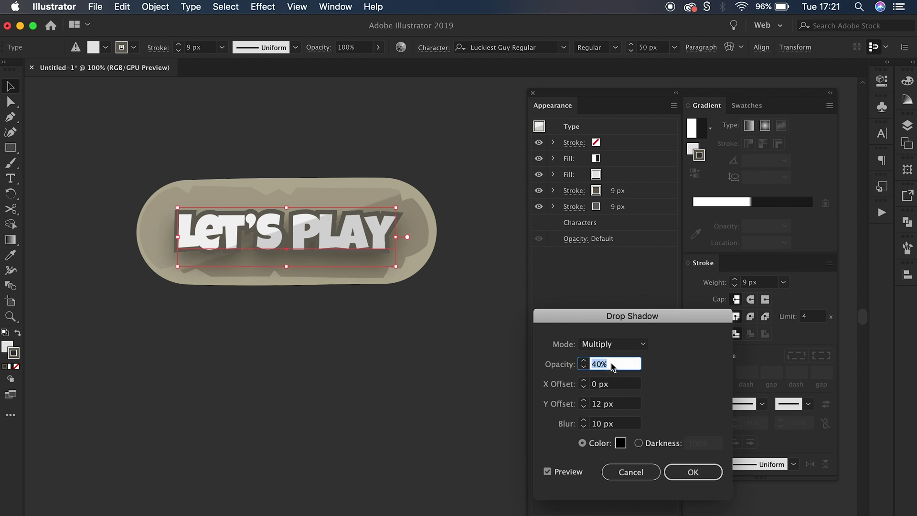
Set the shadow's Y offset to 6 px and opacity to 30%, then apply it.
click(616, 405)
drag(616, 405, 591, 404)
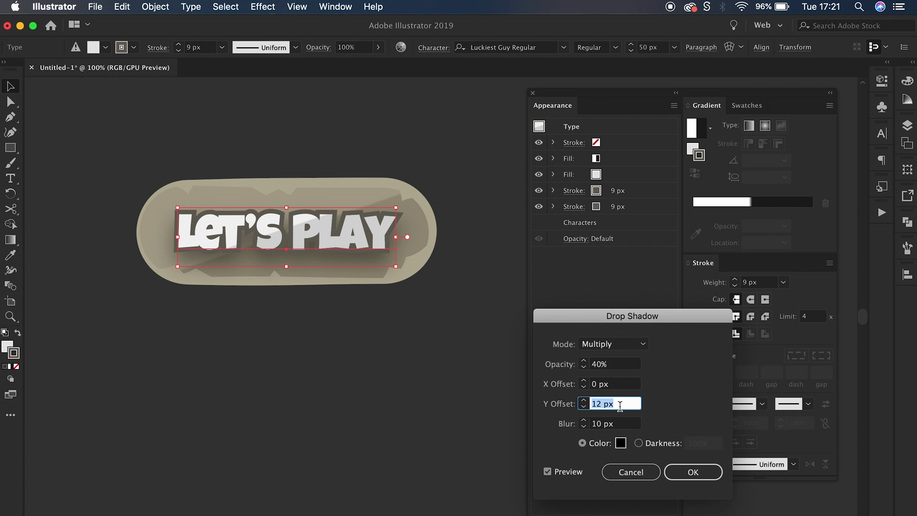
text(6)
click(618, 366)
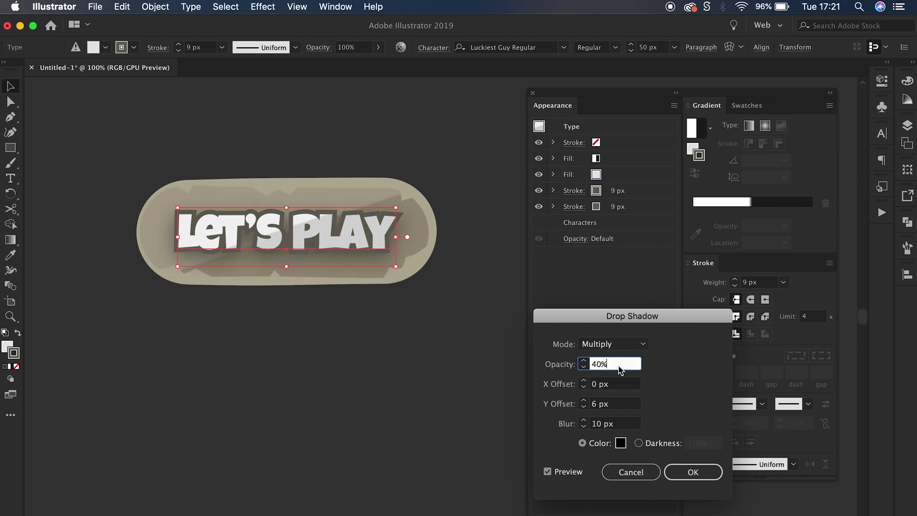
key(shift+Down)
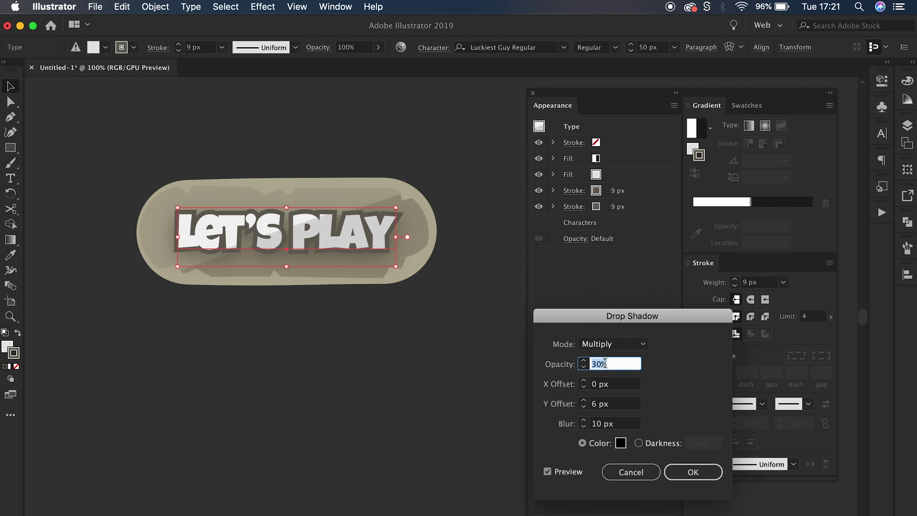
key(shift+Up)
key(shift+Up)
key(shift+Up)
key(shift+Up)
key(shift+Down)
key(shift+Down)
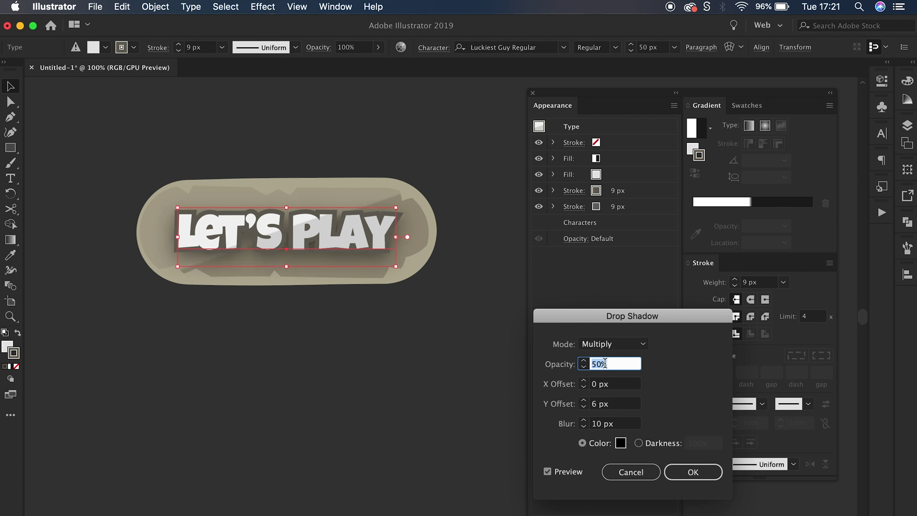
key(shift+Down)
key(shift+Down)
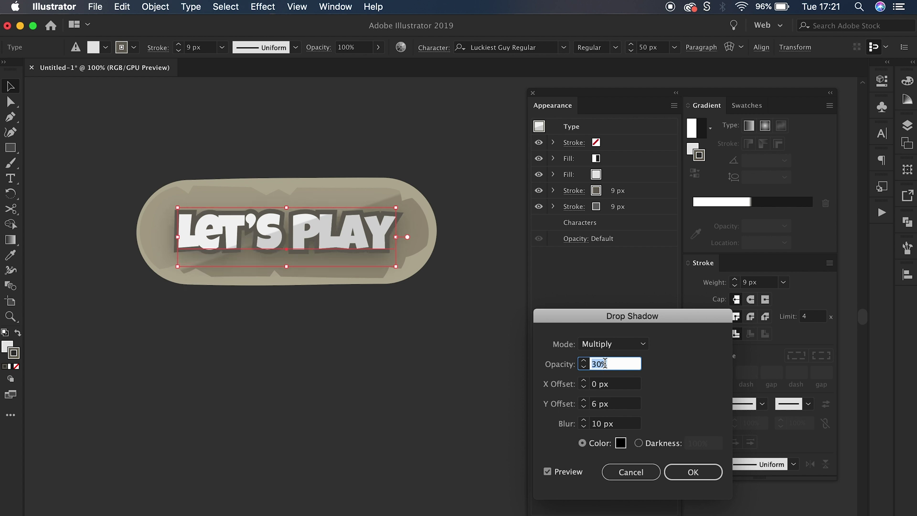
click(692, 472)
click(425, 447)
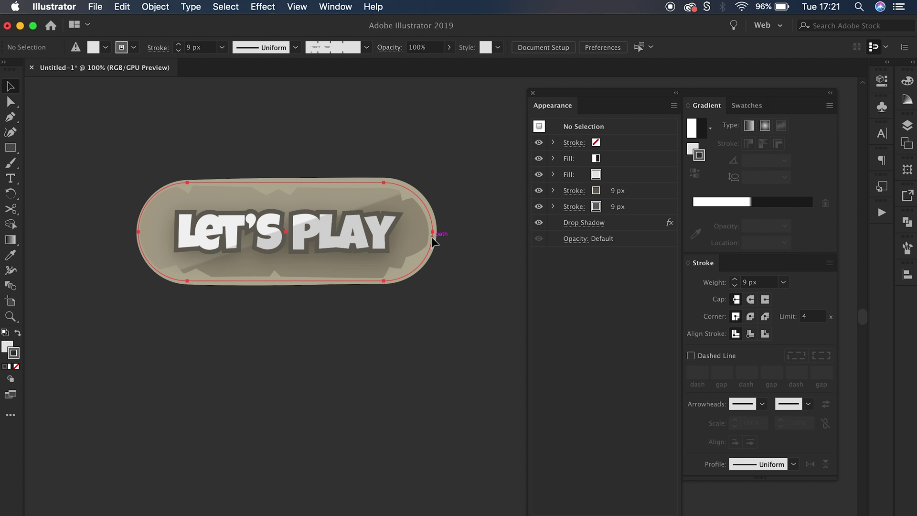
click(431, 237)
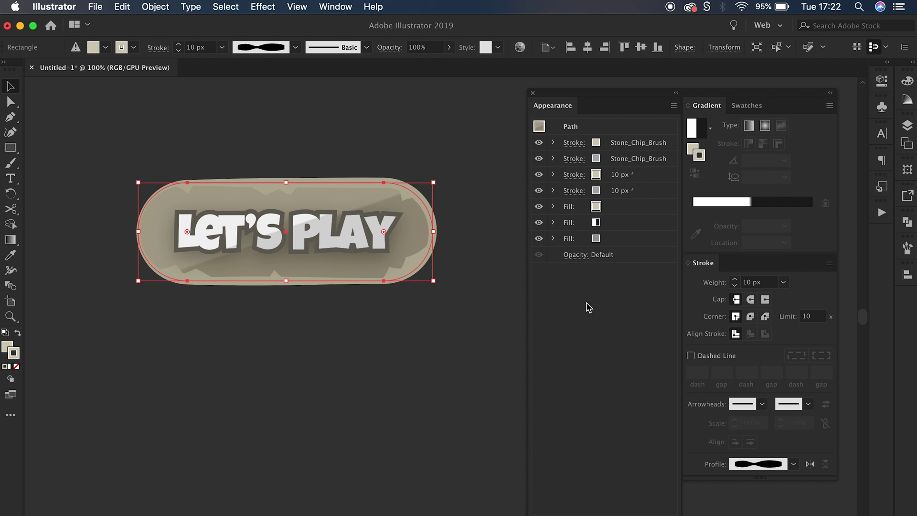
click(387, 141)
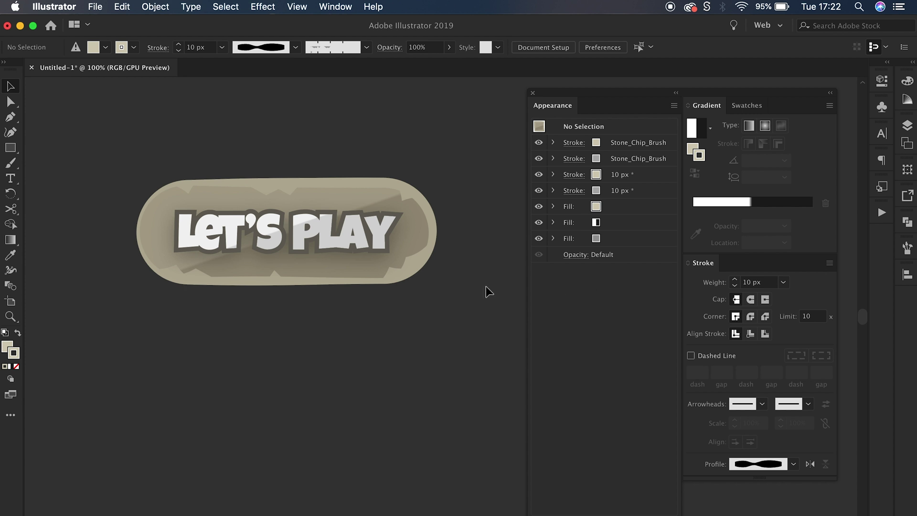
click(420, 230)
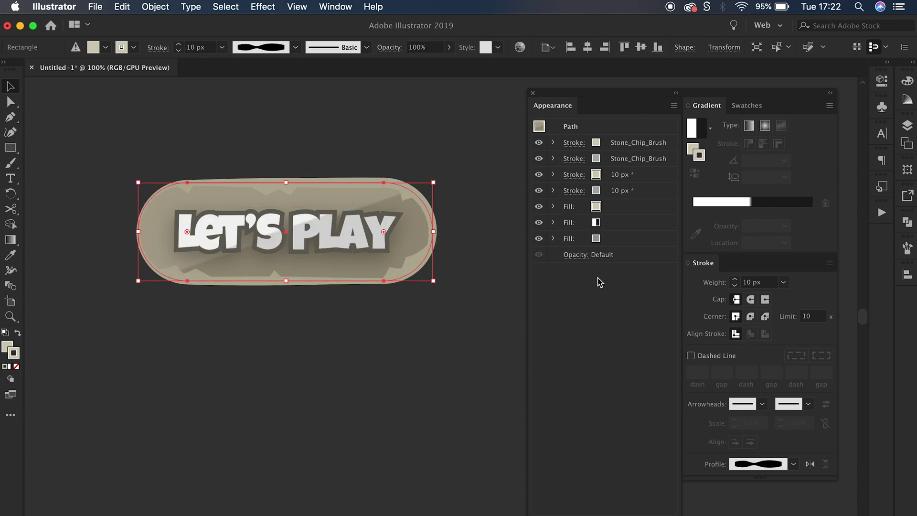
click(621, 244)
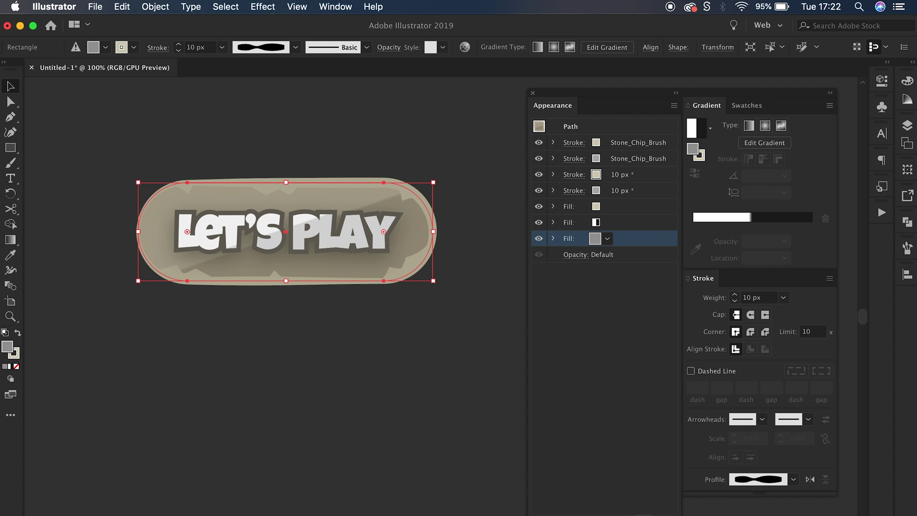
key(super+slash)
click(623, 257)
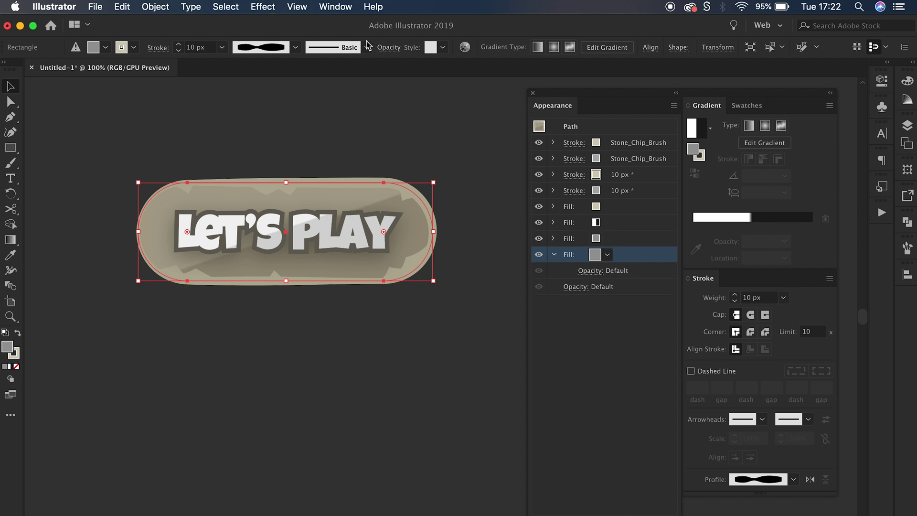
click(262, 6)
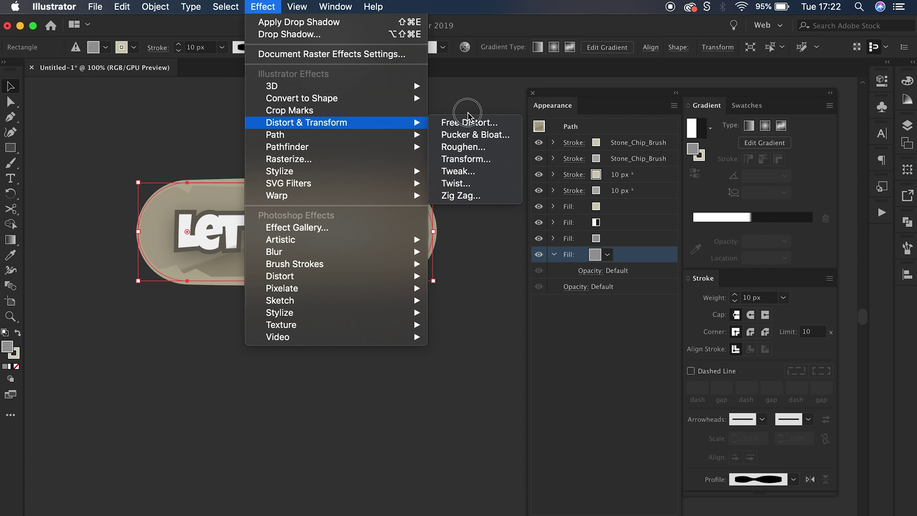
mouse_move(307, 122)
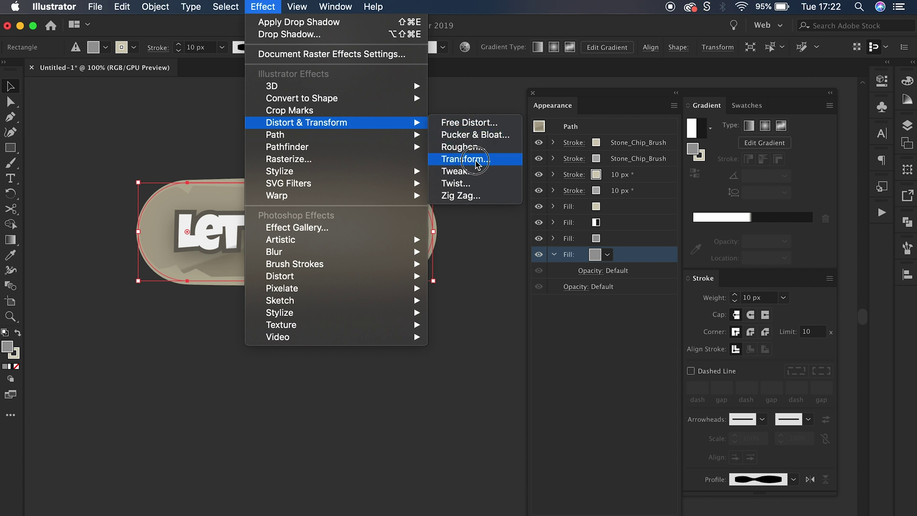
click(476, 164)
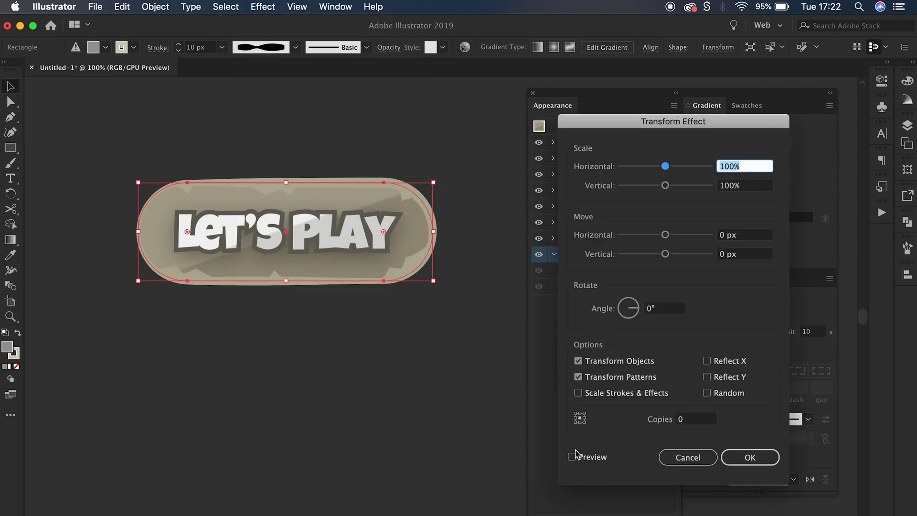
click(572, 456)
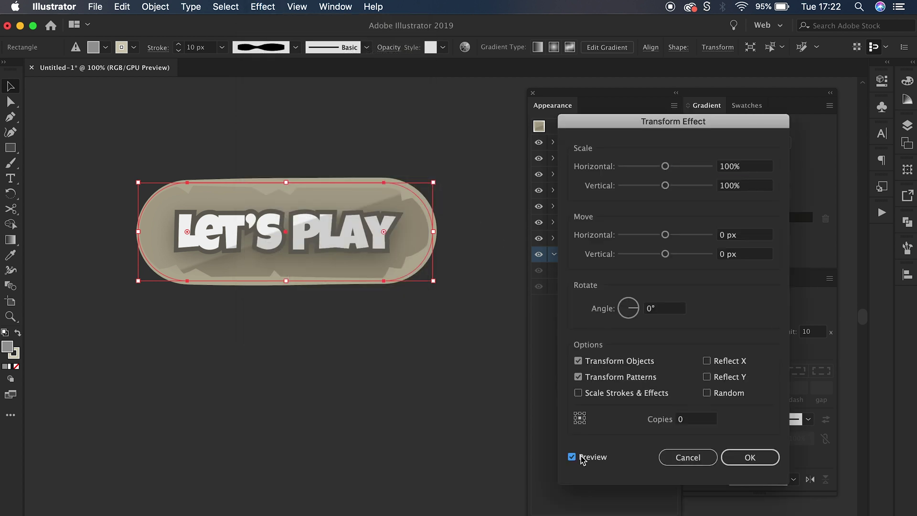
click(746, 236)
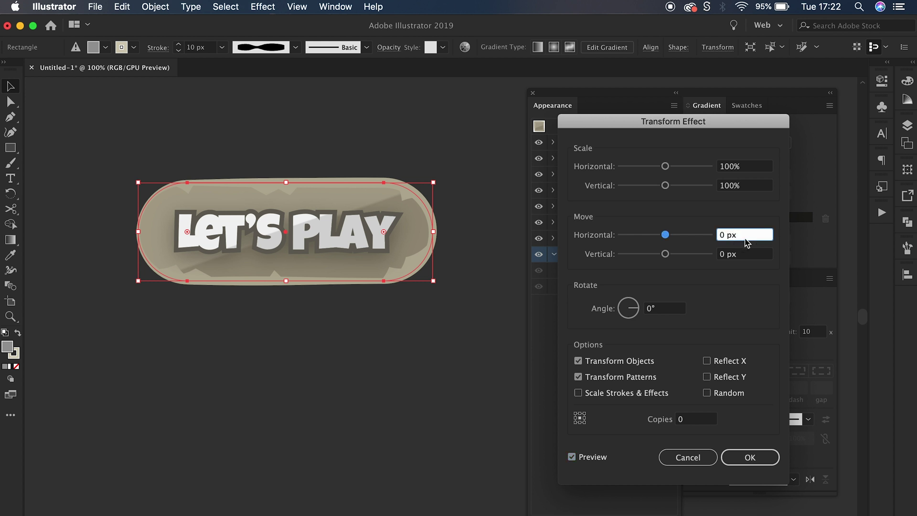
click(750, 254)
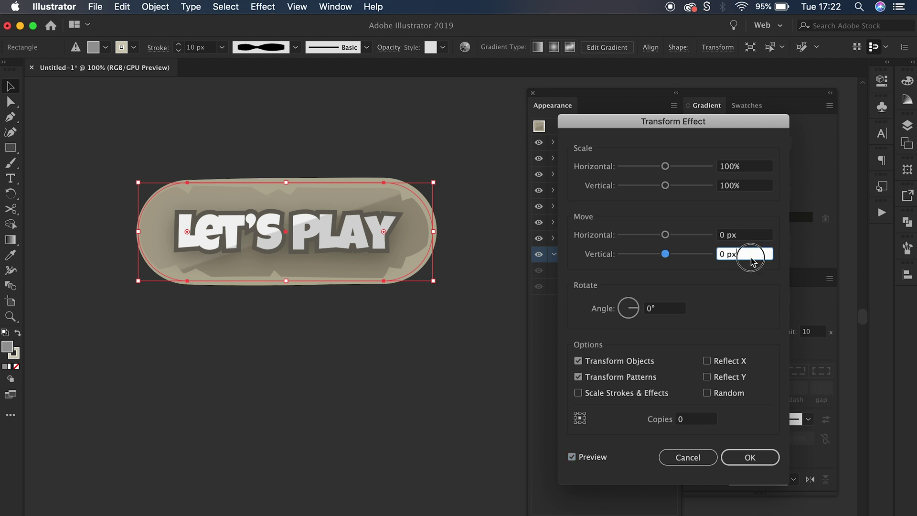
key(shift+Up)
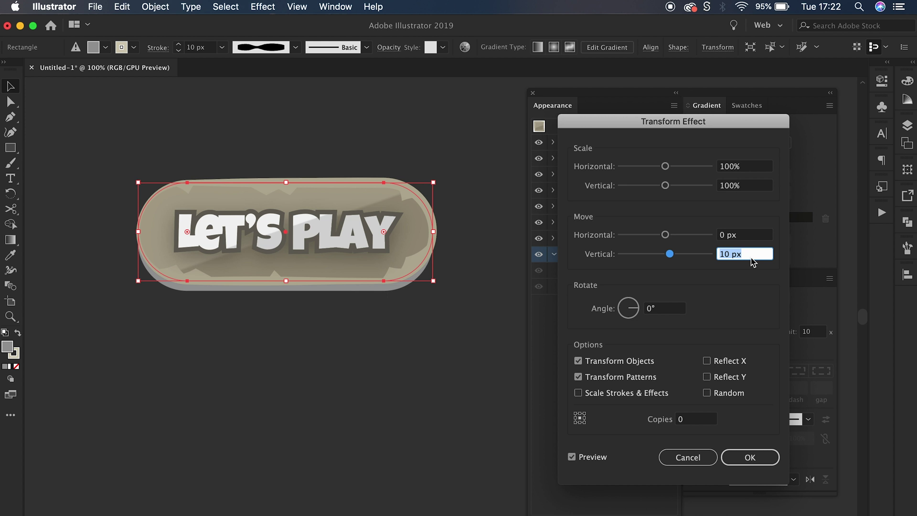
key(shift+Up)
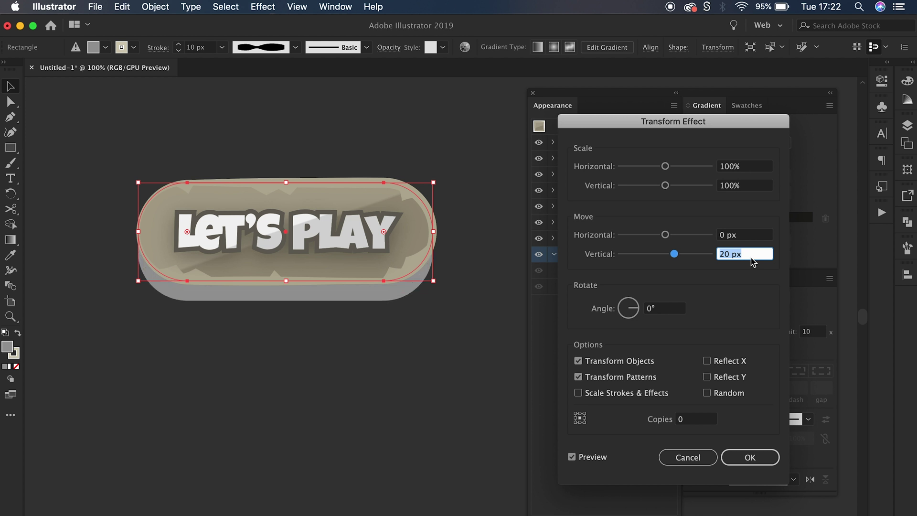
key(Down)
key(Down)
key(Down)
key(Down)
key(Down)
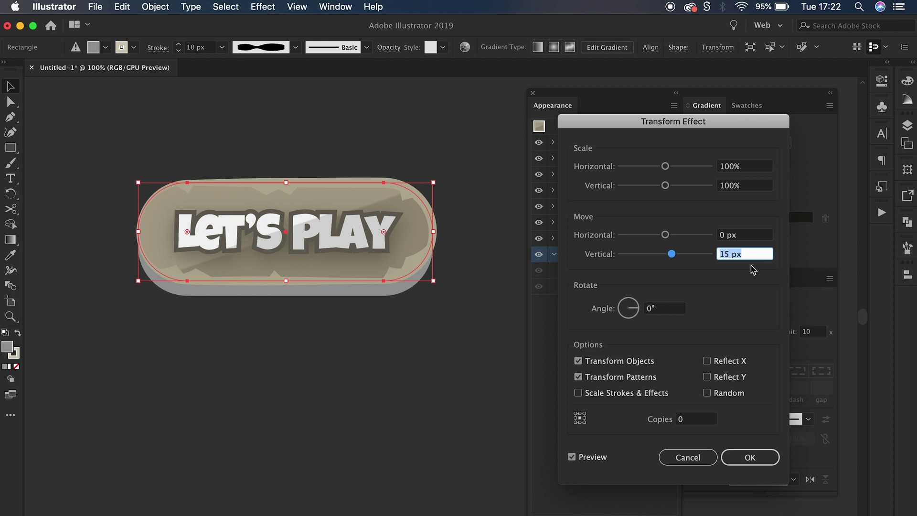
click(748, 456)
click(377, 424)
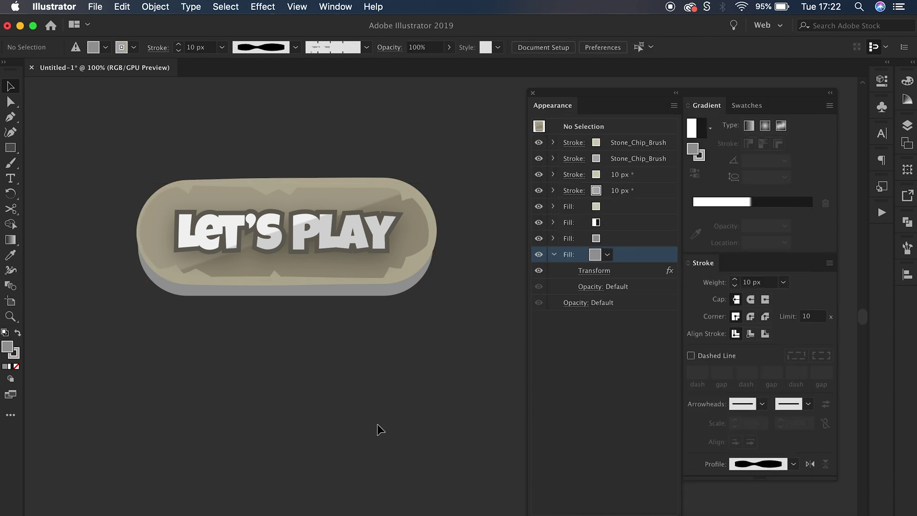
click(368, 270)
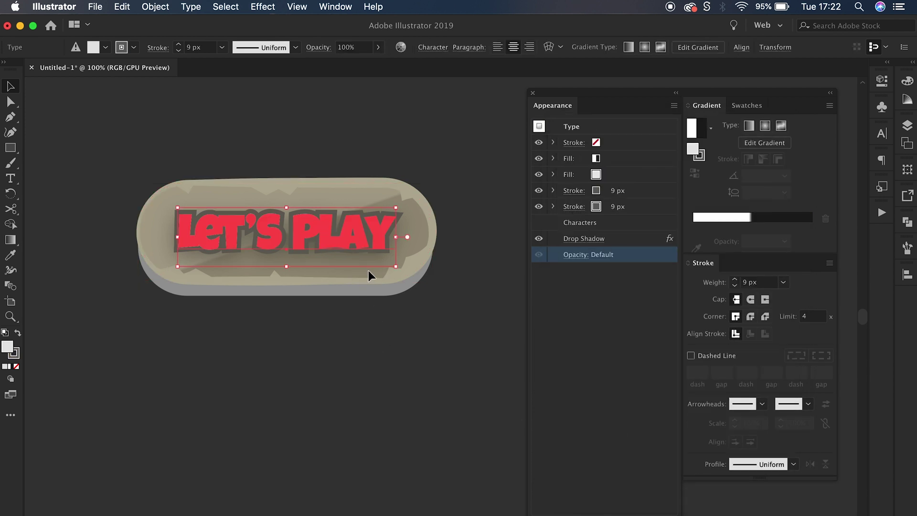
click(418, 233)
key(super+equal)
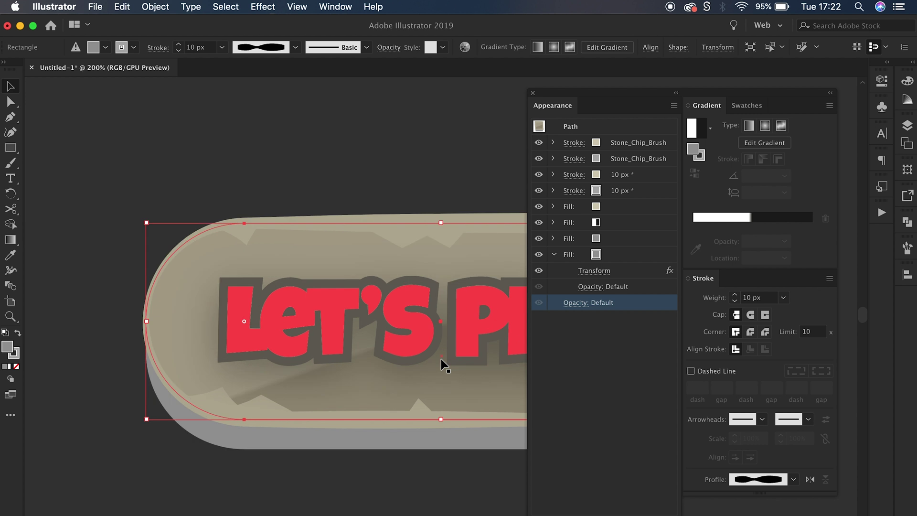
scroll(440, 359, down, 3)
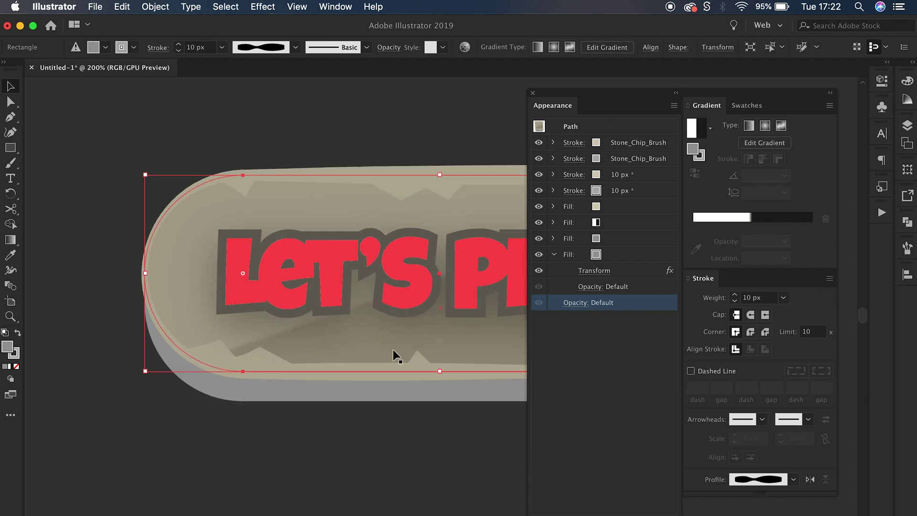
click(115, 296)
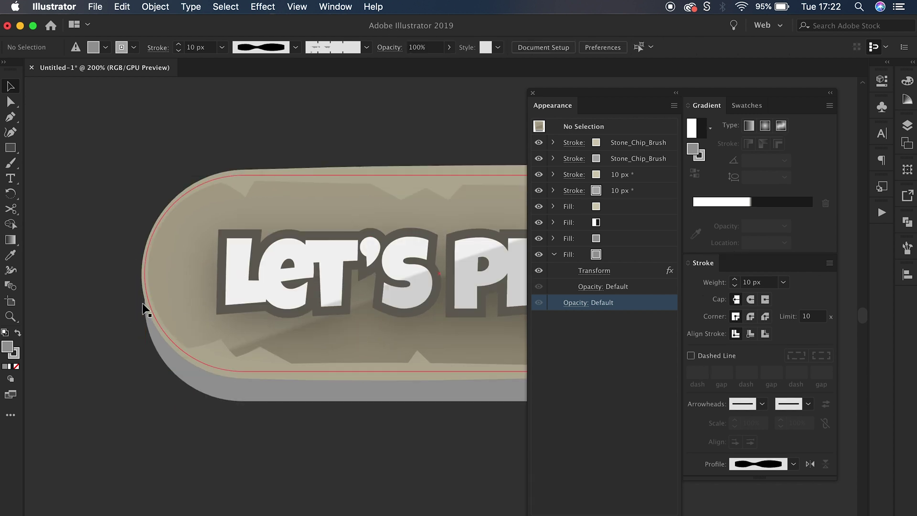
key(super+minus)
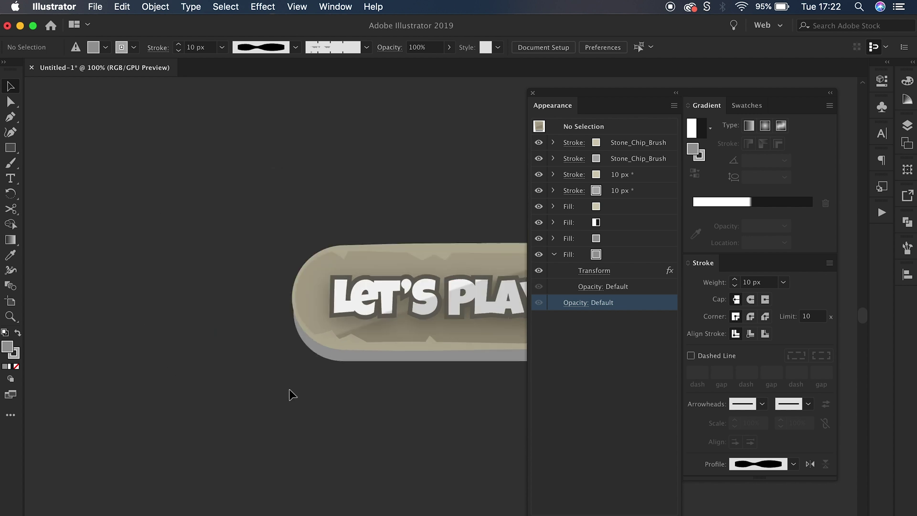
scroll(290, 394, right, 5)
scroll(291, 394, left, 2)
Set the underside fill's Transform effect to 102%/100% scale and a 1 px/9 px move.
click(401, 316)
click(622, 256)
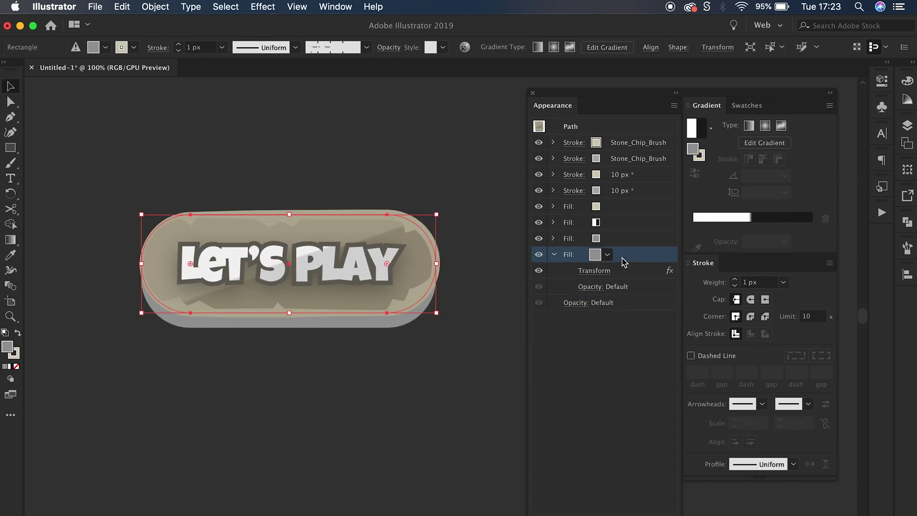
click(591, 276)
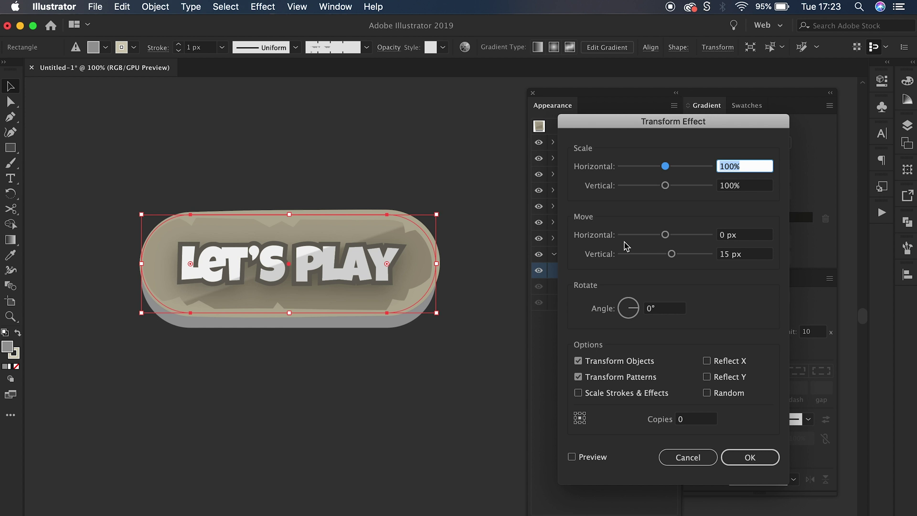
click(592, 459)
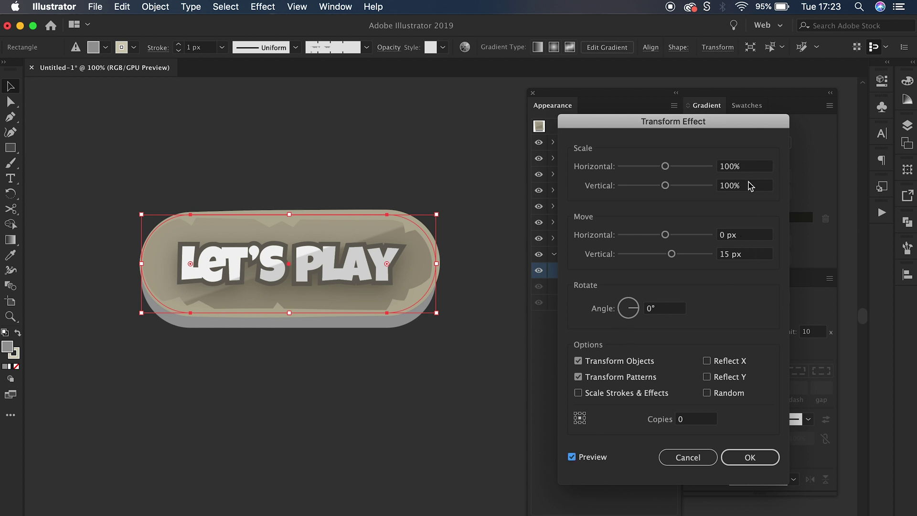
click(748, 186)
key(Up)
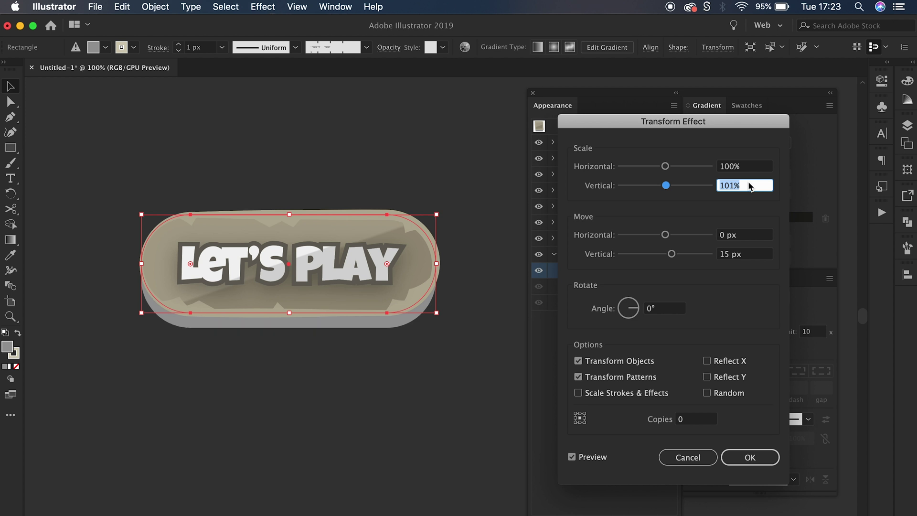
click(744, 165)
key(Up)
key(Up)
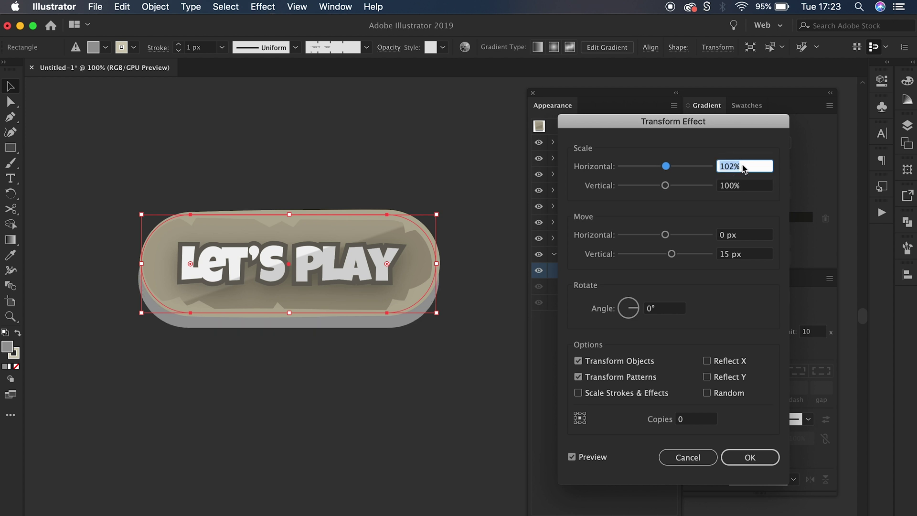
click(728, 255)
key(Down)
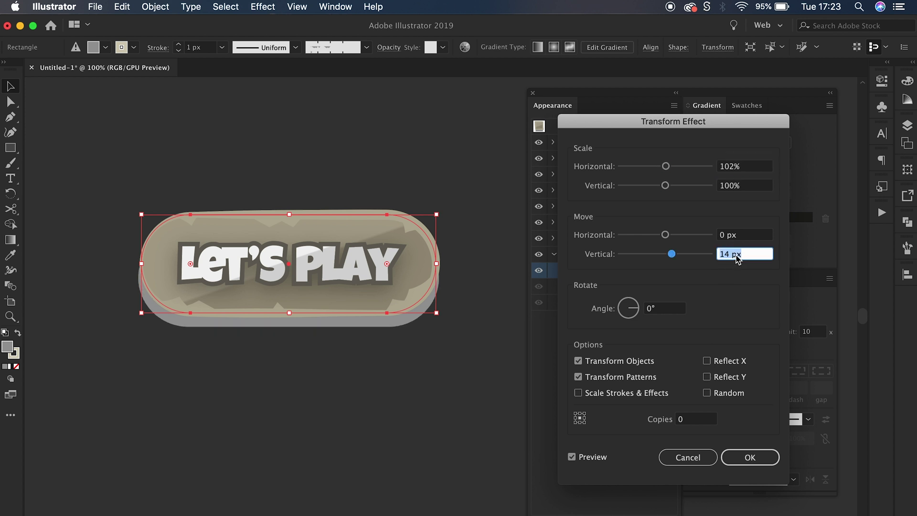
key(Down)
key(Down)
key(Down)
key(Down)
key(Down)
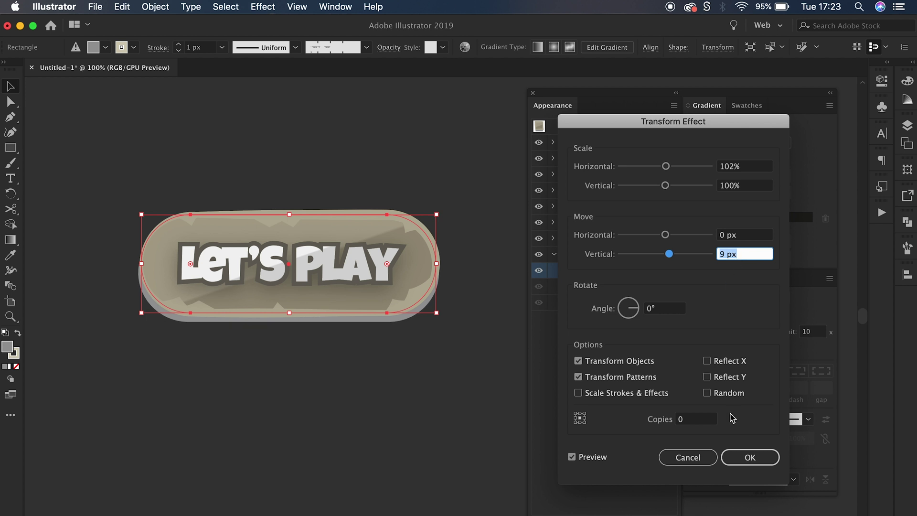
click(738, 236)
key(Up)
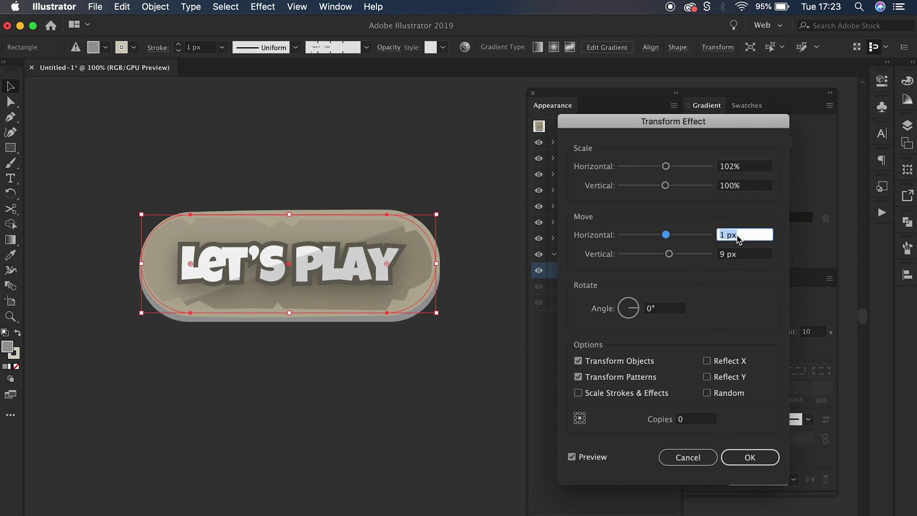
click(751, 457)
Delete the offset grey underside fill from the pill's appearance.
click(303, 455)
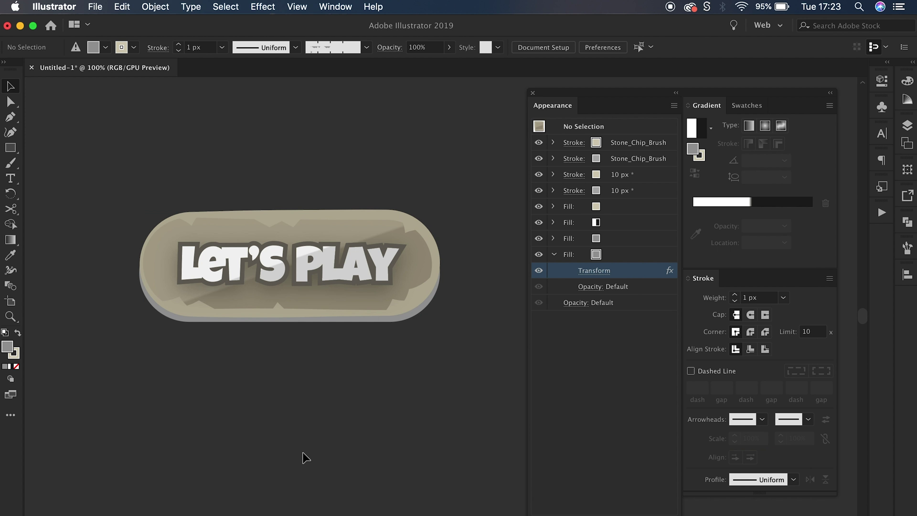
scroll(303, 456, down, 3)
scroll(303, 456, up, 6)
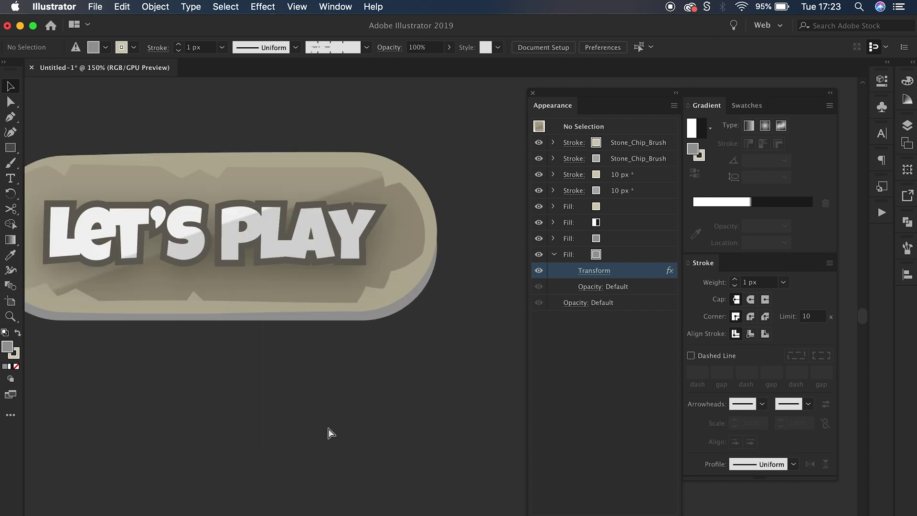
click(380, 320)
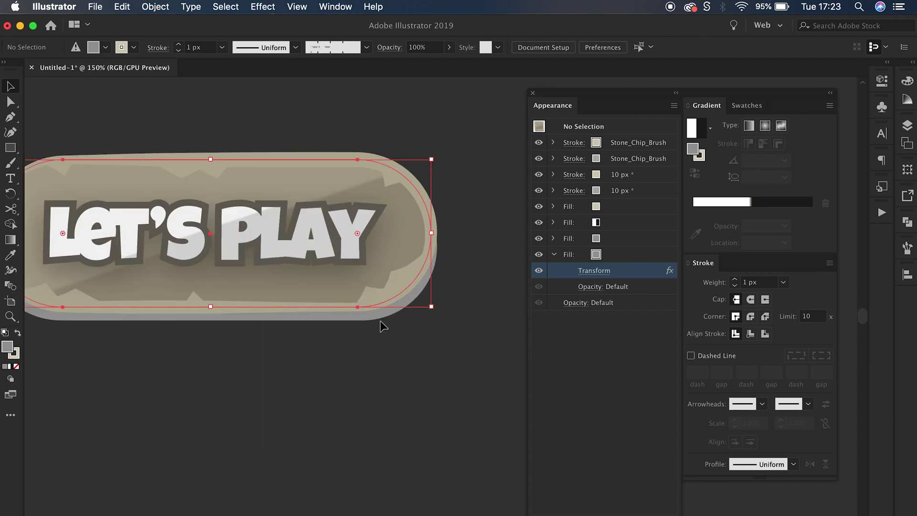
click(616, 254)
key(Delete)
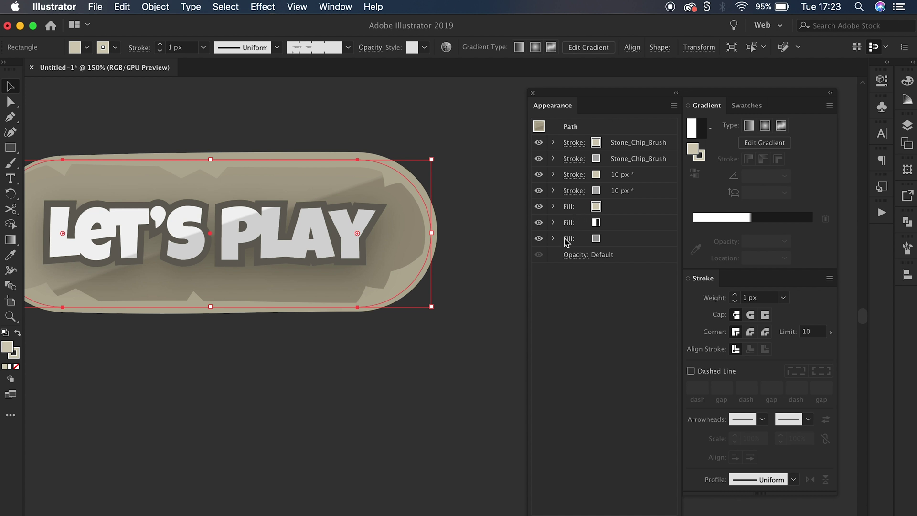
Reselect the button's background shape, with the Pen tool ready for adding anchors.
click(463, 398)
click(414, 226)
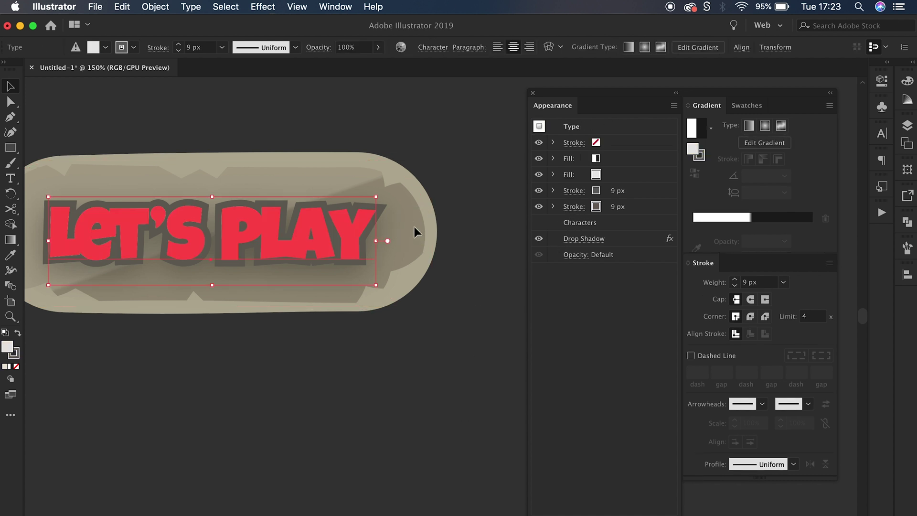
click(420, 231)
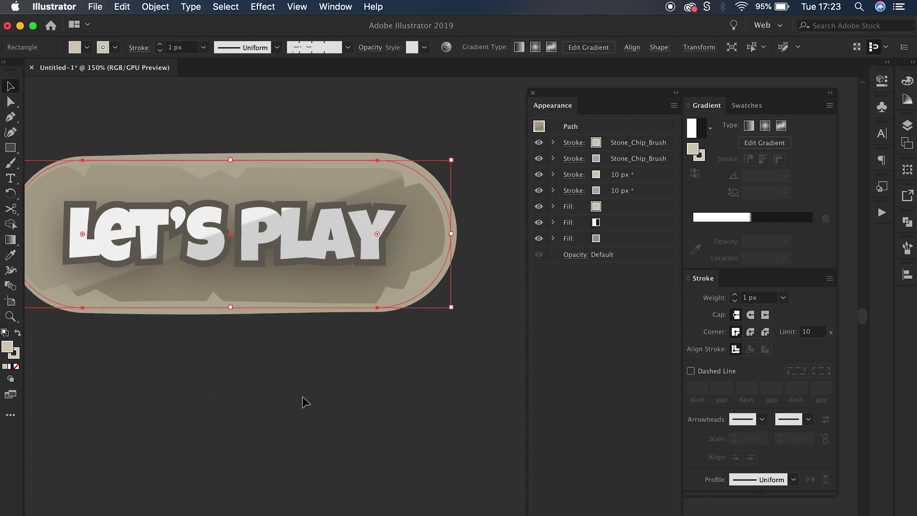
scroll(302, 396, left, 10)
scroll(302, 396, up, 3)
scroll(292, 396, down, 2)
scroll(294, 395, right, 2)
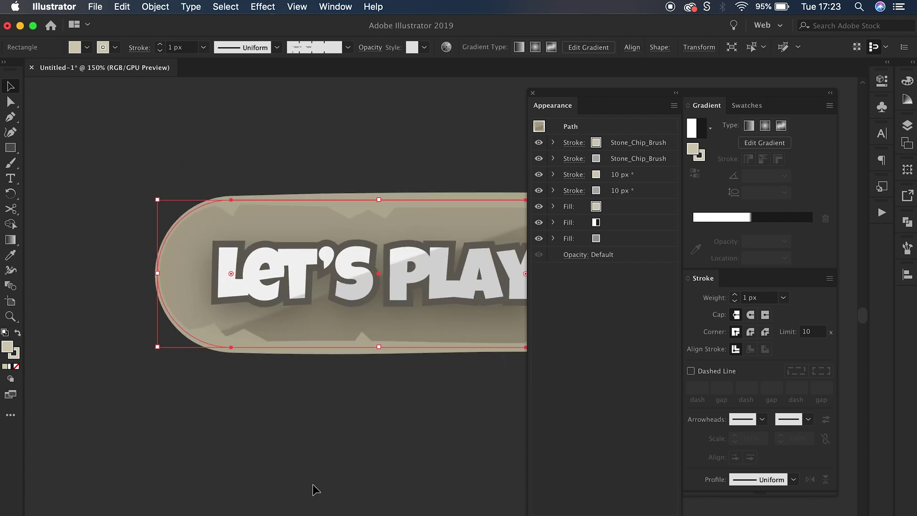
click(192, 345)
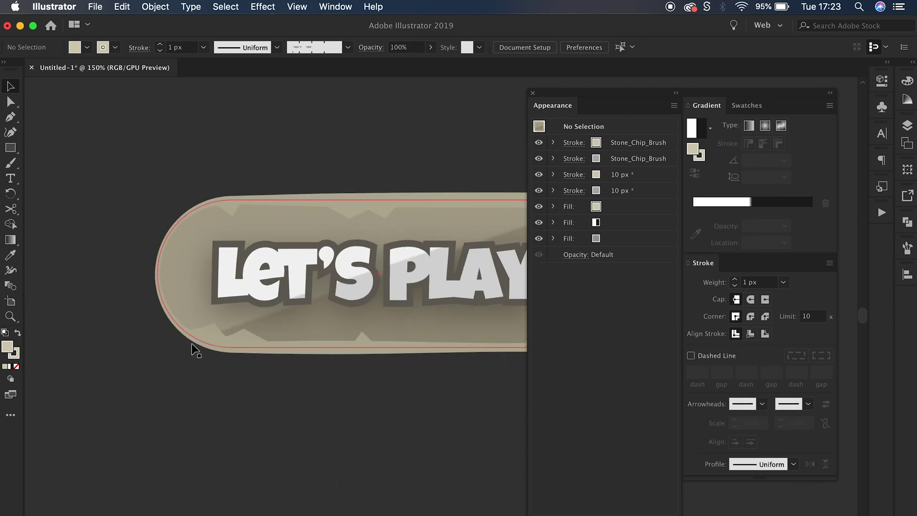
click(164, 293)
key(p)
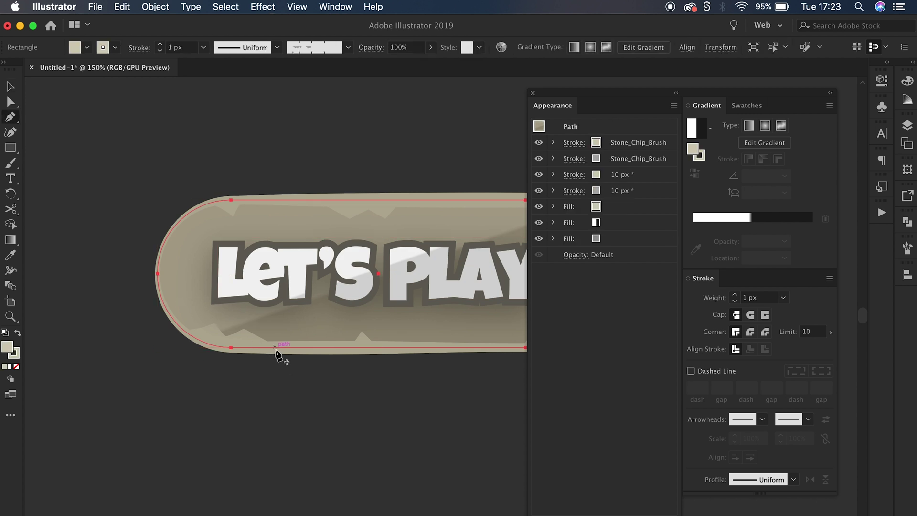
Add several anchor points along the pill path's bottom edge.
click(277, 348)
click(291, 348)
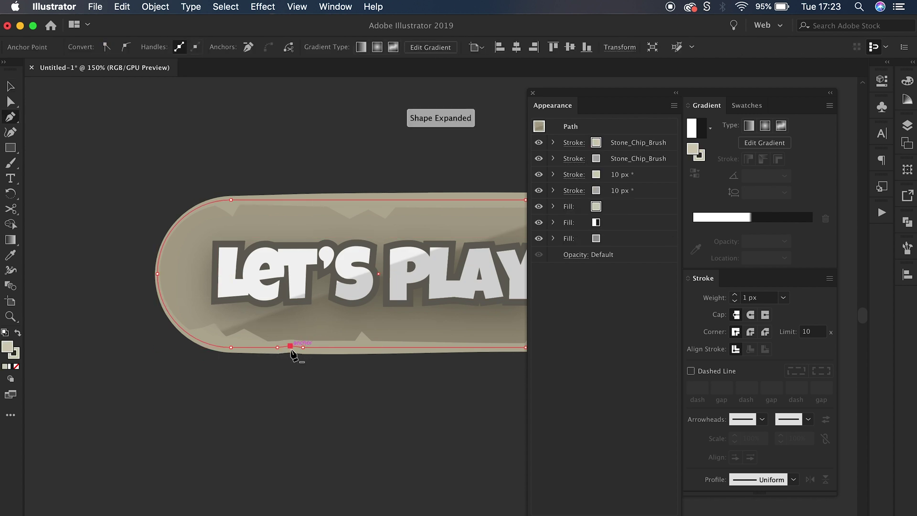
scroll(368, 382, right, 5)
super+click(321, 350)
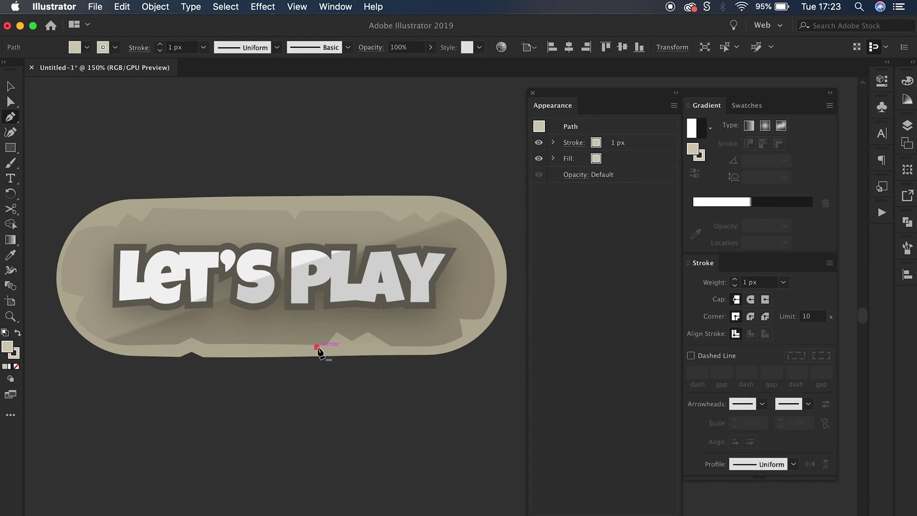
click(295, 349)
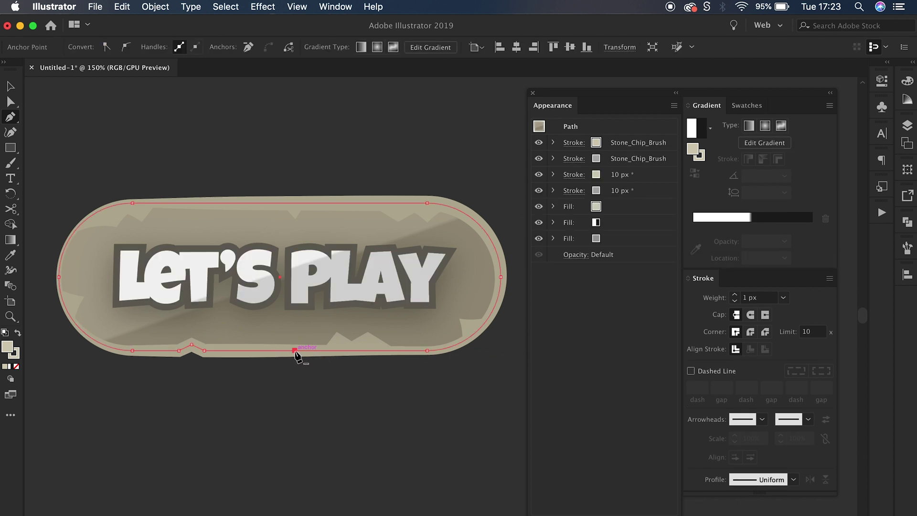
click(385, 350)
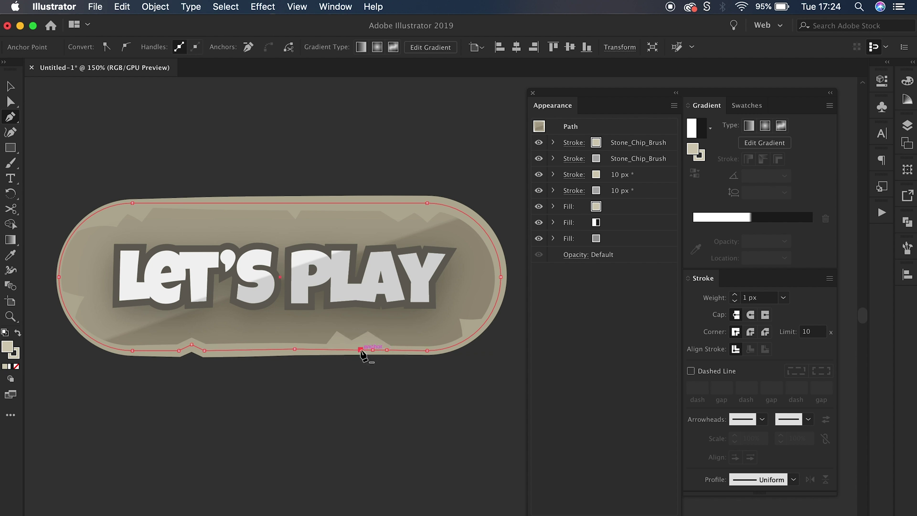
click(372, 349)
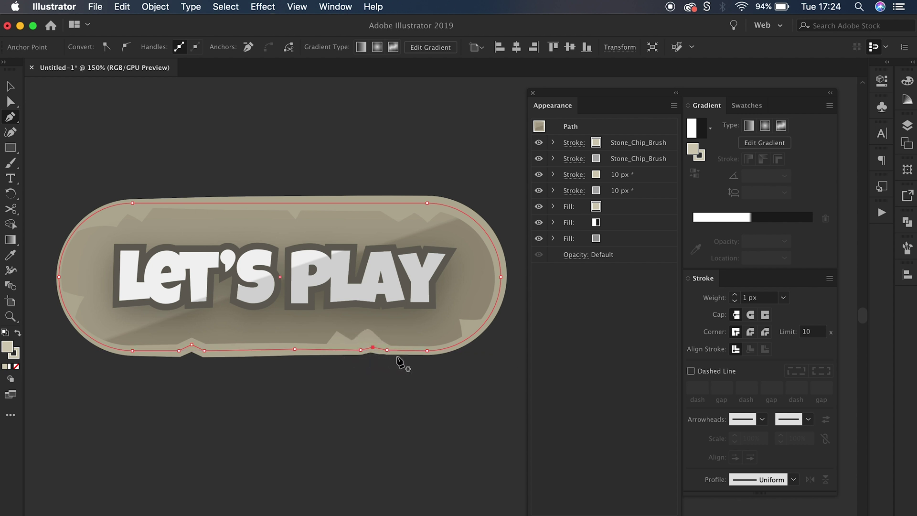
Add extra anchor points along the pill path's top edge.
click(375, 203)
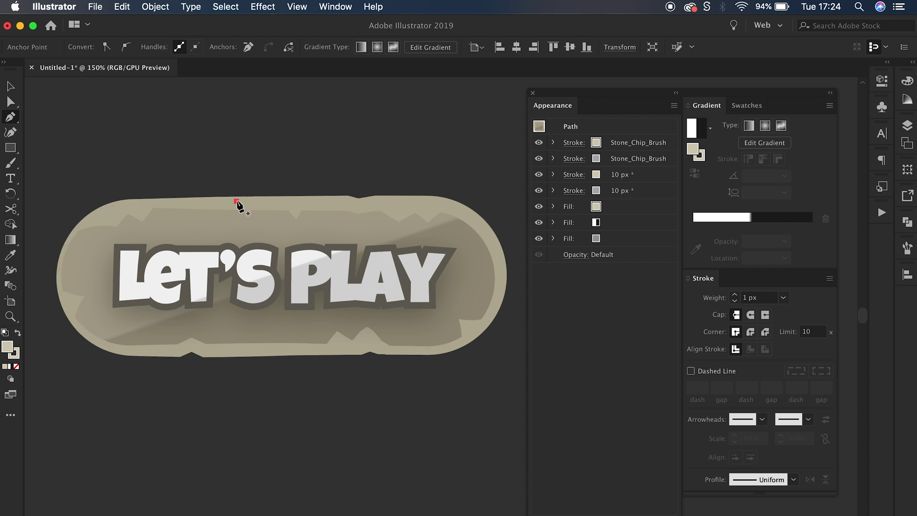
drag(237, 203, 197, 209)
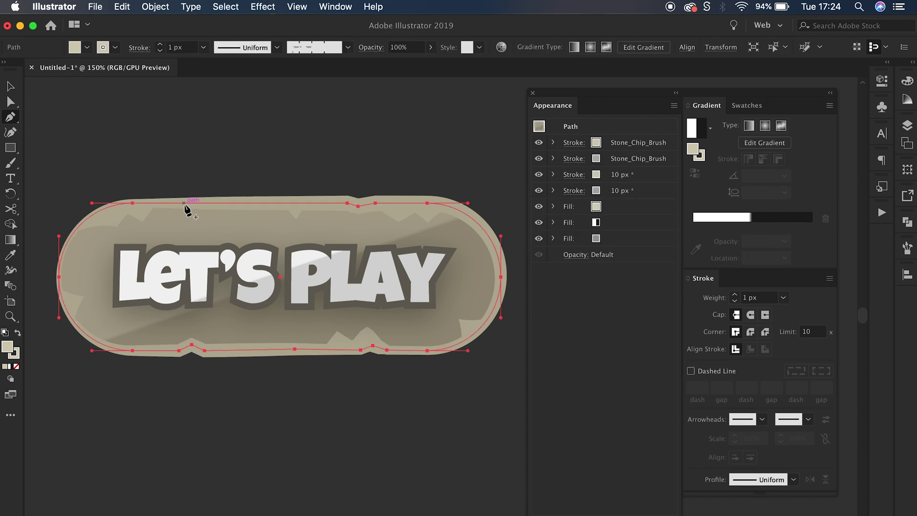
click(195, 203)
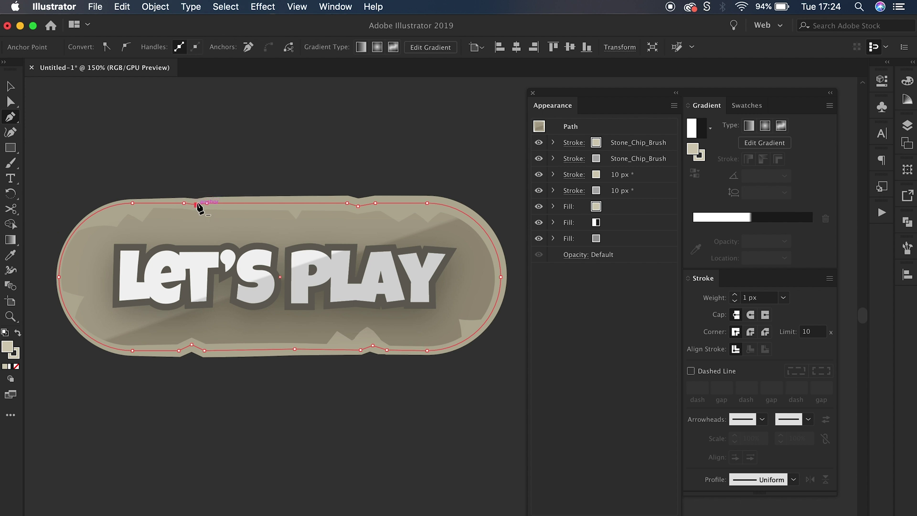
ctrl+click(274, 146)
key(ctrl+minus)
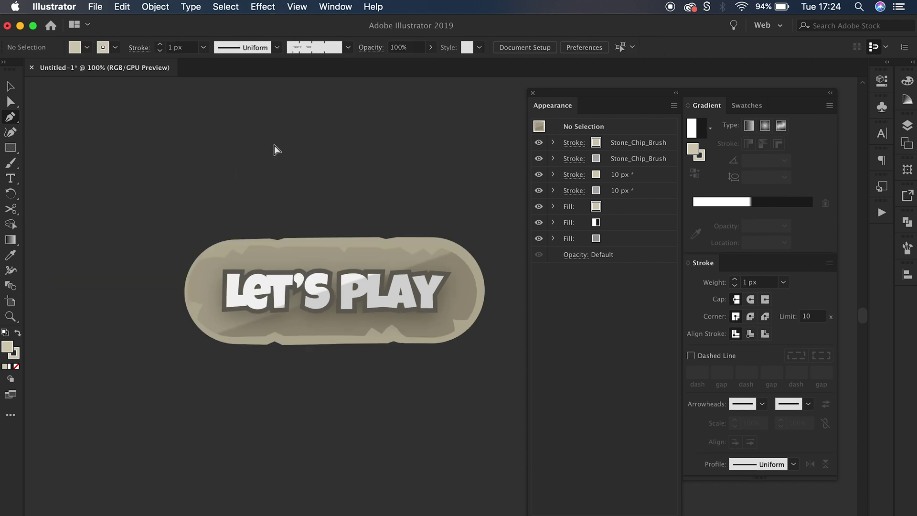
key(ctrl+minus)
key(ctrl+plus)
key(ctrl+plus)
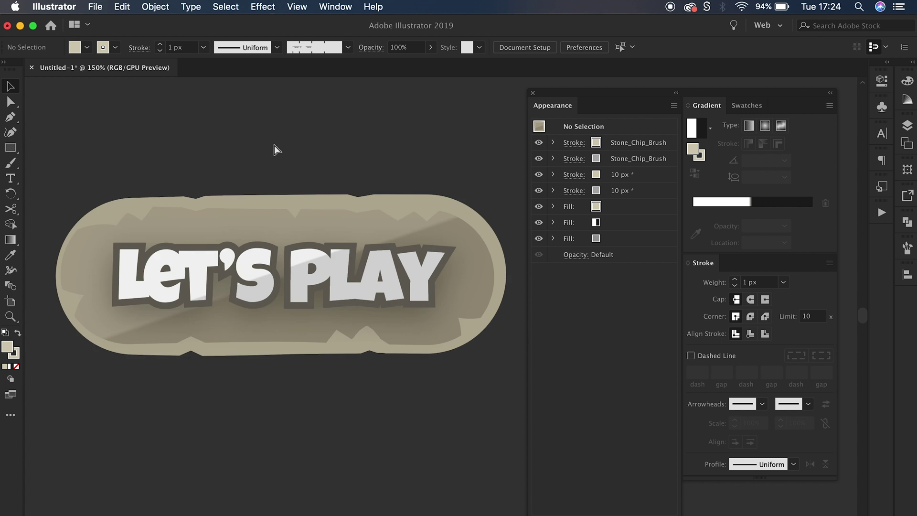
drag(274, 145, 403, 206)
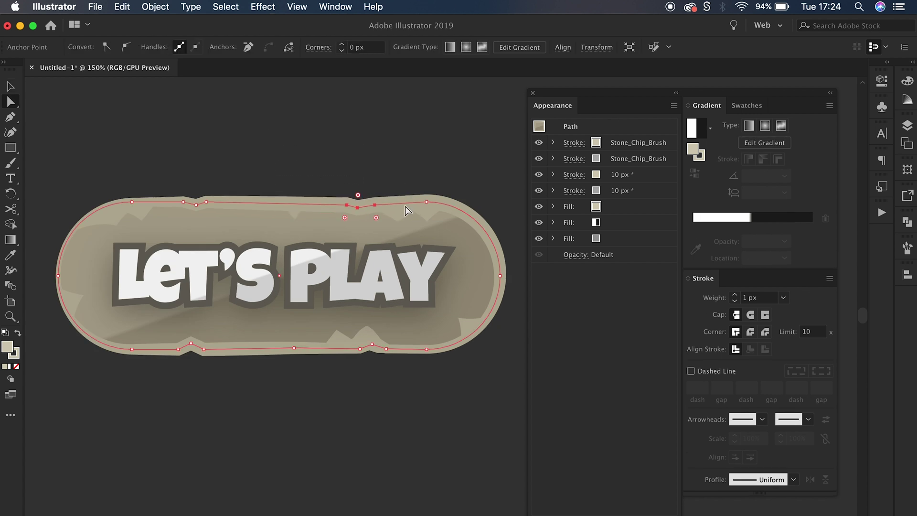
click(385, 158)
key(ctrl+minus)
key(ctrl+minus)
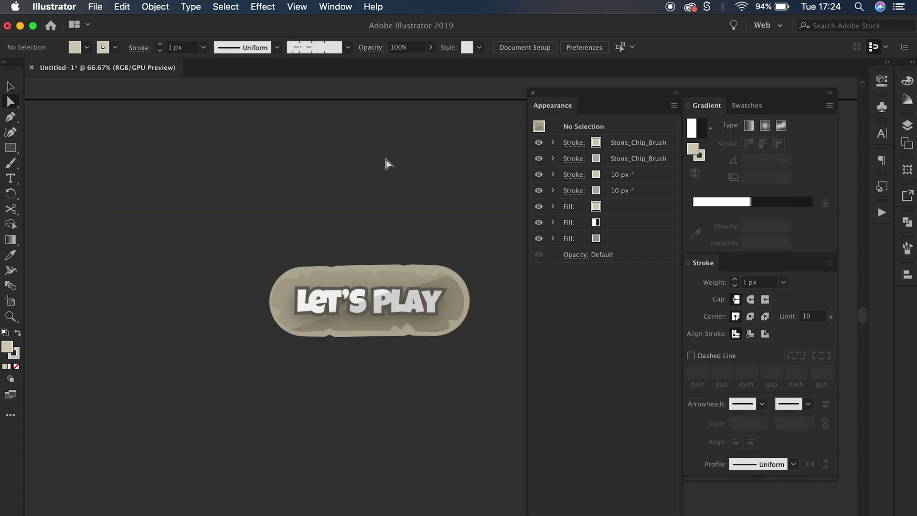
key(ctrl+plus)
key(v)
click(401, 240)
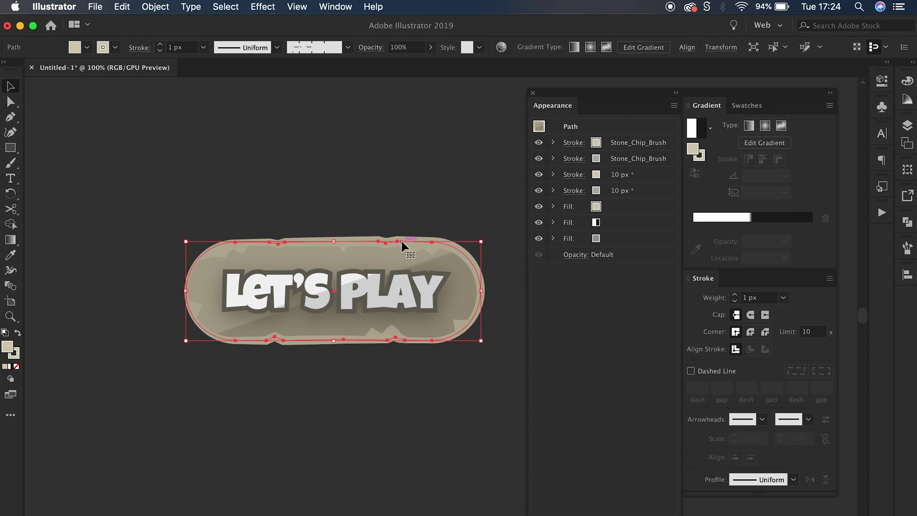
scroll(402, 247, down, 2)
scroll(403, 247, right, 2)
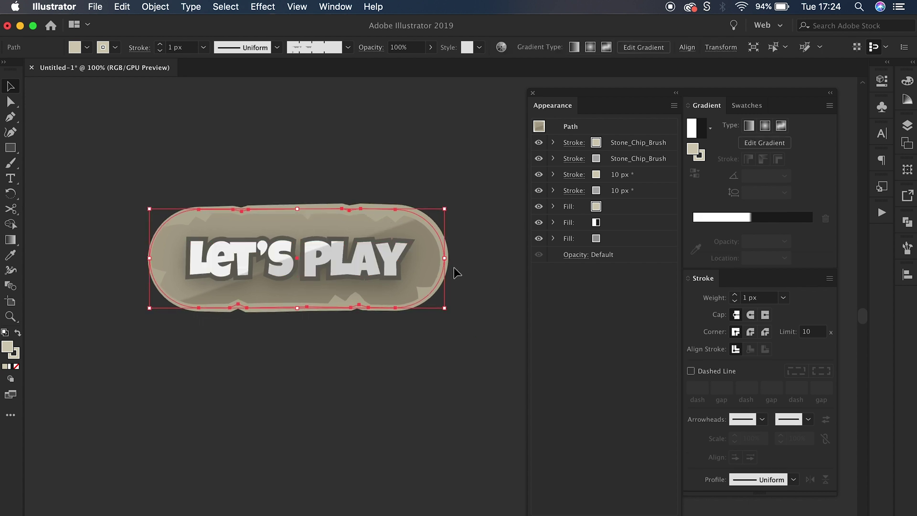
click(263, 6)
click(174, 159)
click(278, 134)
click(289, 218)
Clear the copy's Stone_Chip_Brush strokes and upper fills in the Appearance panel.
click(640, 141)
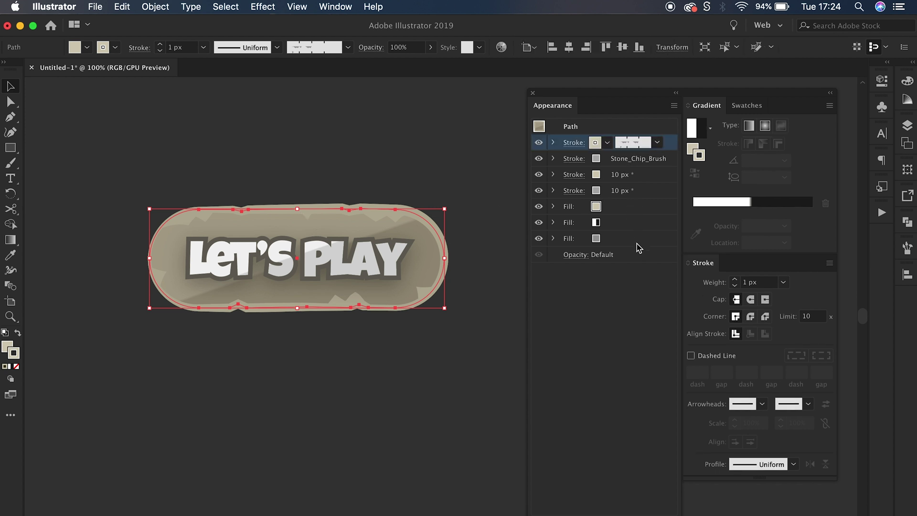
shift+click(635, 226)
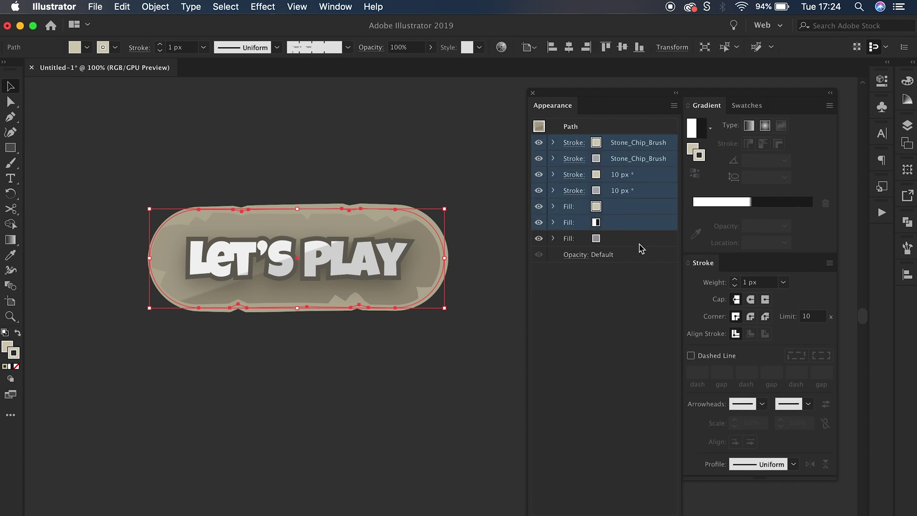
click(658, 512)
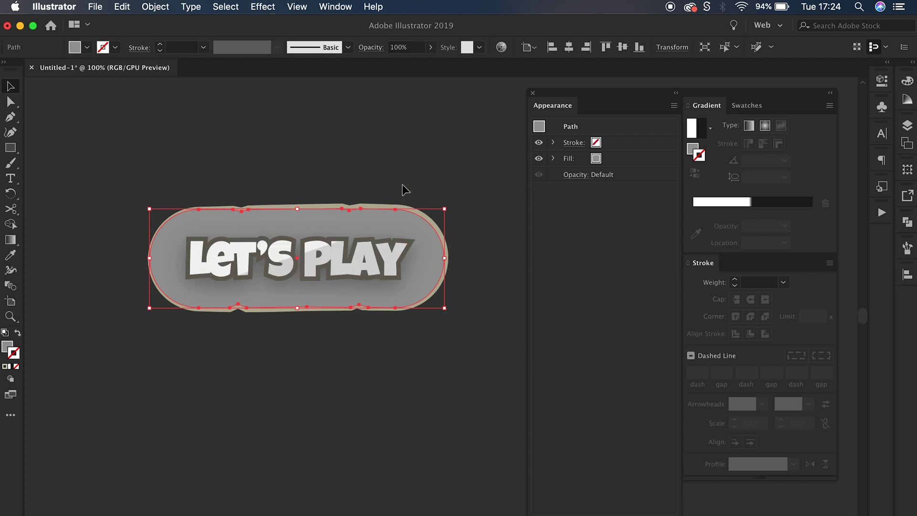
key(super+equal)
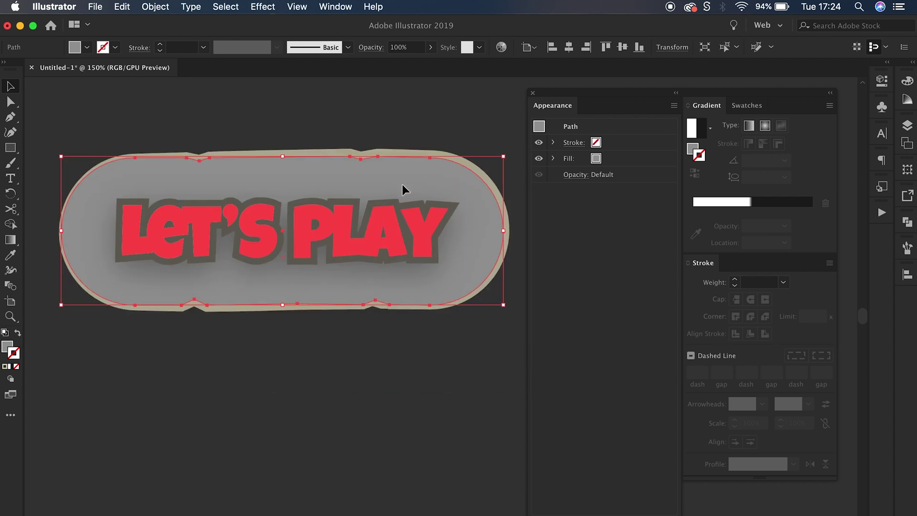
Cut the outline at its left and right sides and move the bottom half down.
key(c)
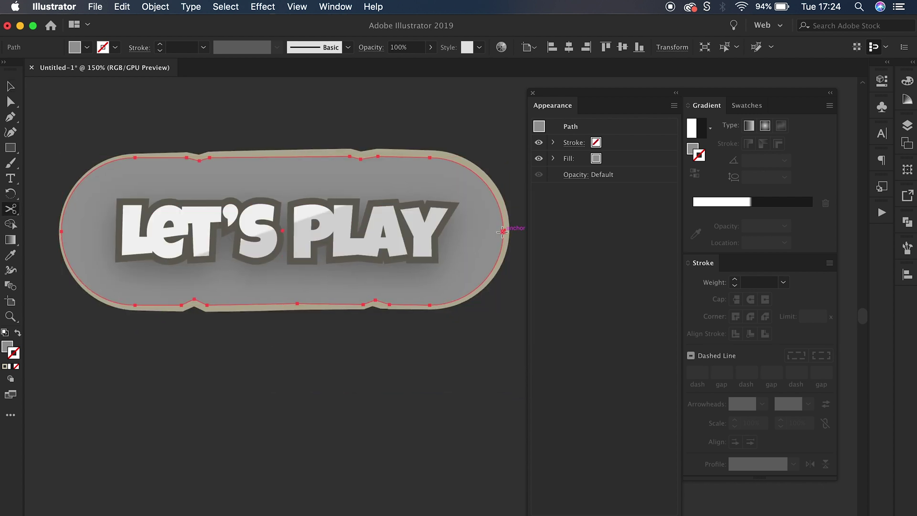
click(504, 231)
click(61, 229)
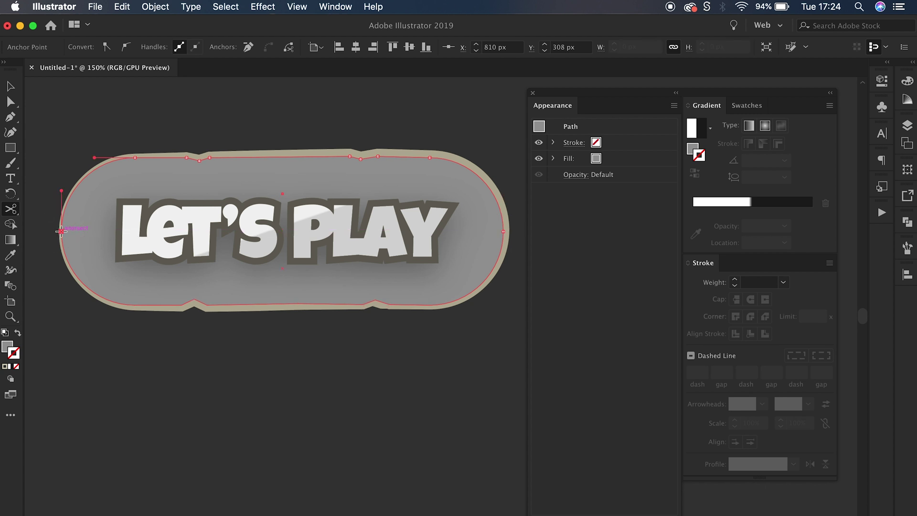
key(a)
click(77, 263)
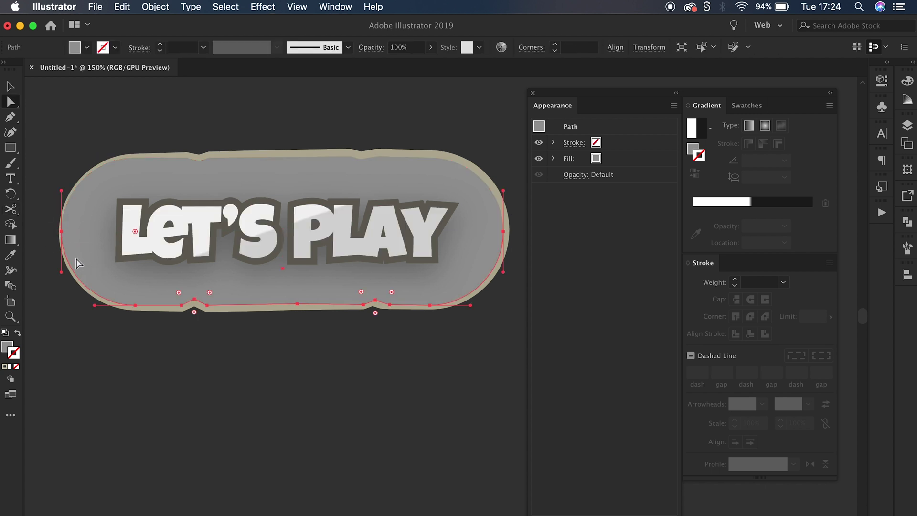
key(shift+Down)
key(shift+Down)
key(shift+Down)
key(shift+Down)
key(shift+Down)
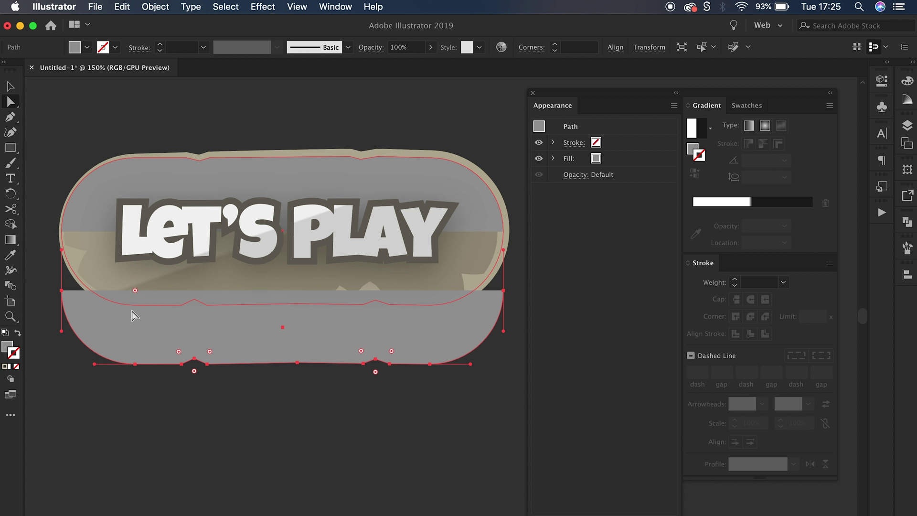
key(shift+Up)
Rejoin both halves at their left and right ends into a closed outline.
key(p)
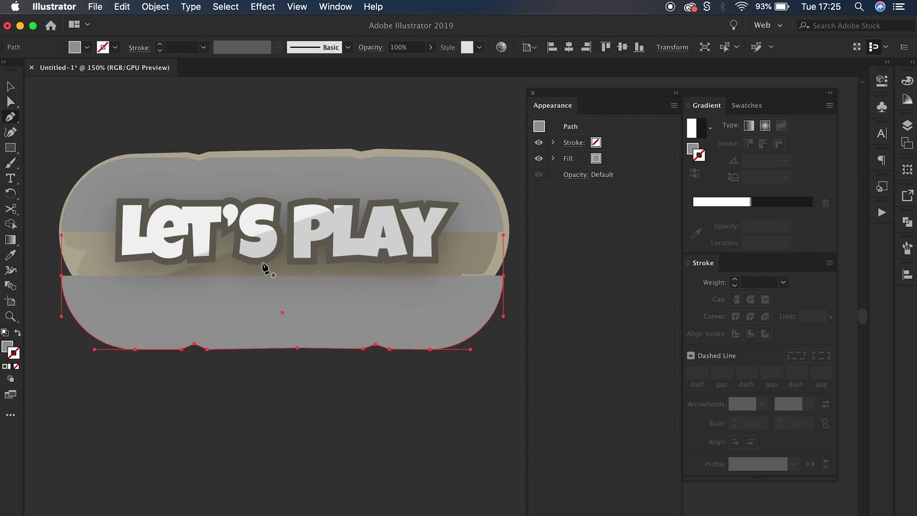
click(504, 275)
click(504, 231)
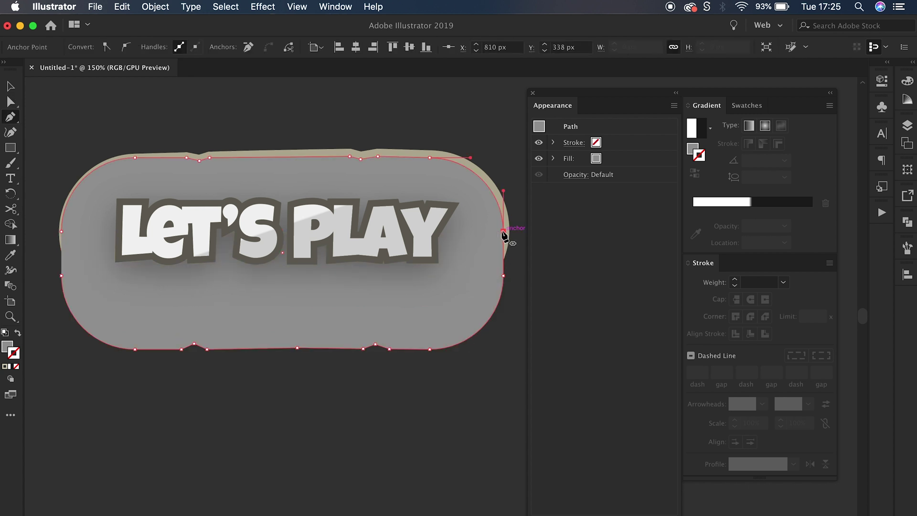
click(61, 231)
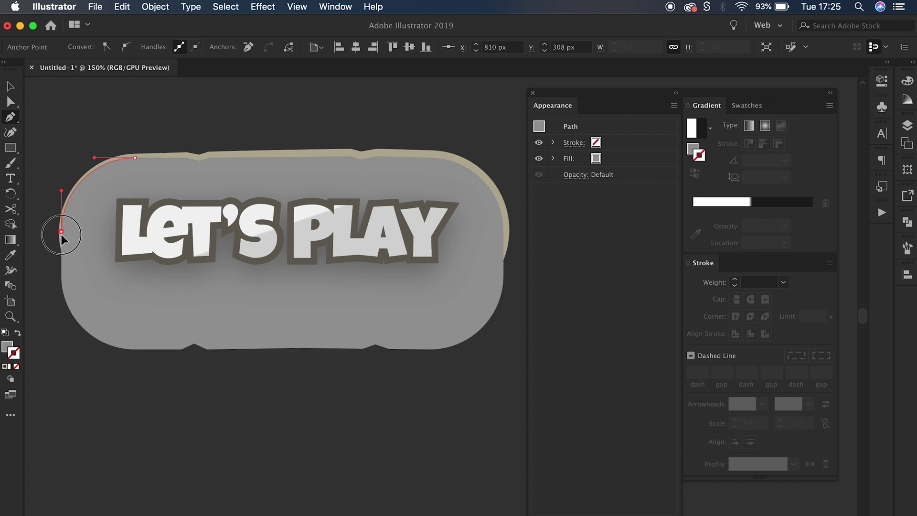
click(60, 275)
Send the grey shape behind the beige frame and nudge it into position.
key(a)
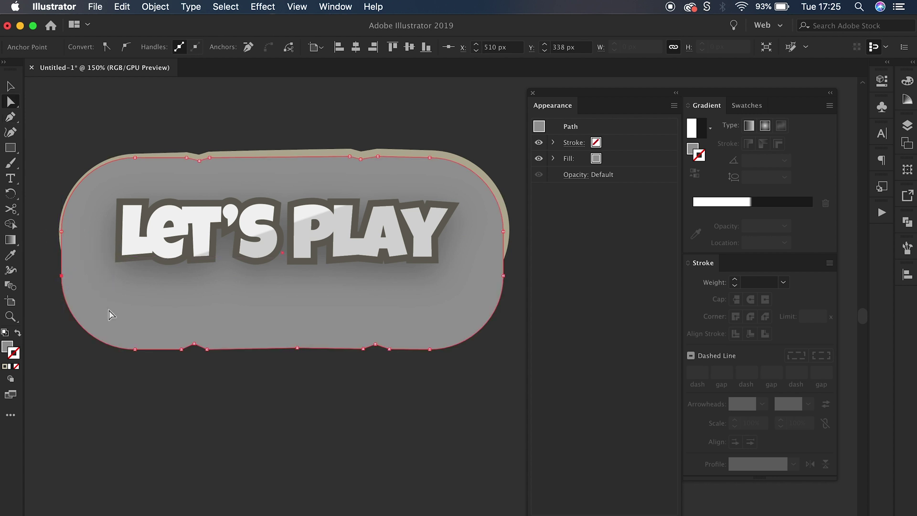
click(108, 312)
key(ctrl+shift+bracketleft)
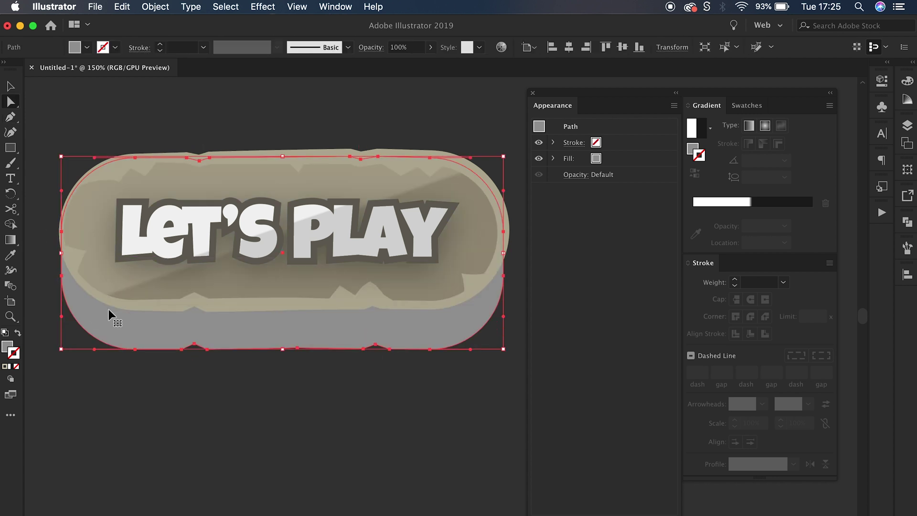
key(Up)
key(Up)
key(Up)
key(Up)
key(Up)
key(Up)
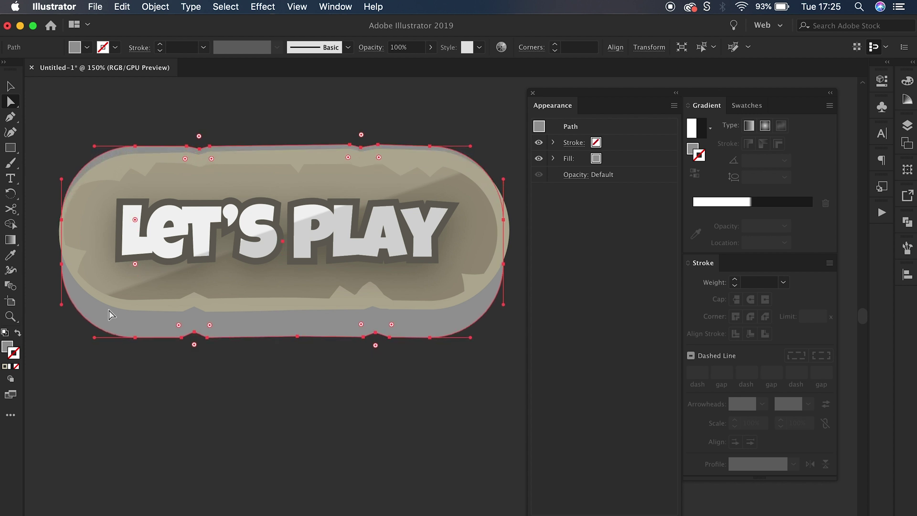
key(Down)
key(Down)
key(Down)
key(Down)
key(Down)
key(Down)
key(Down)
key(Down)
key(Down)
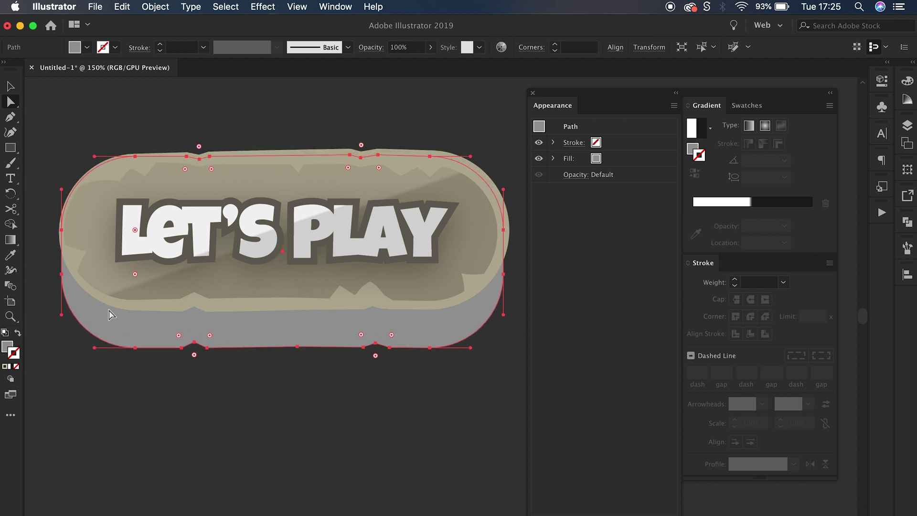
key(Down)
key(Down)
Adjust the grey shape's bottom anchors to set the depth of the 3D edge.
click(61, 280)
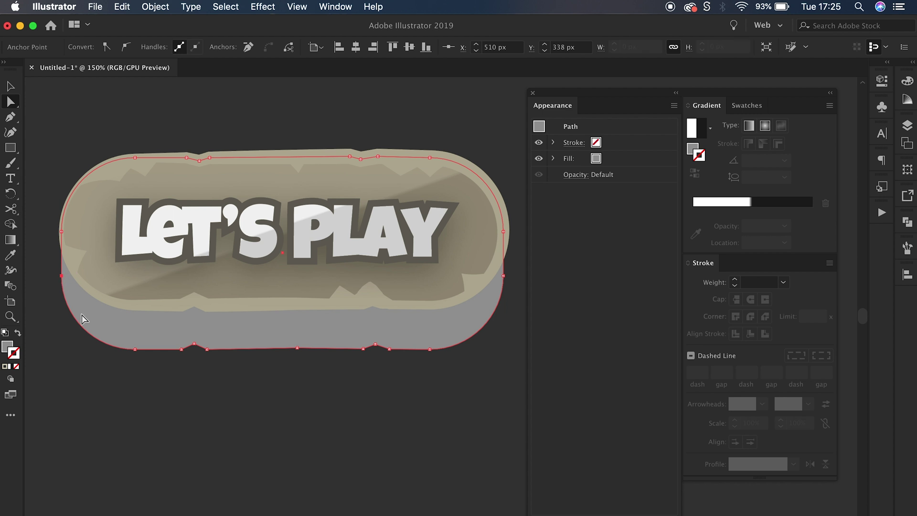
drag(137, 372, 487, 303)
key(shift+Up)
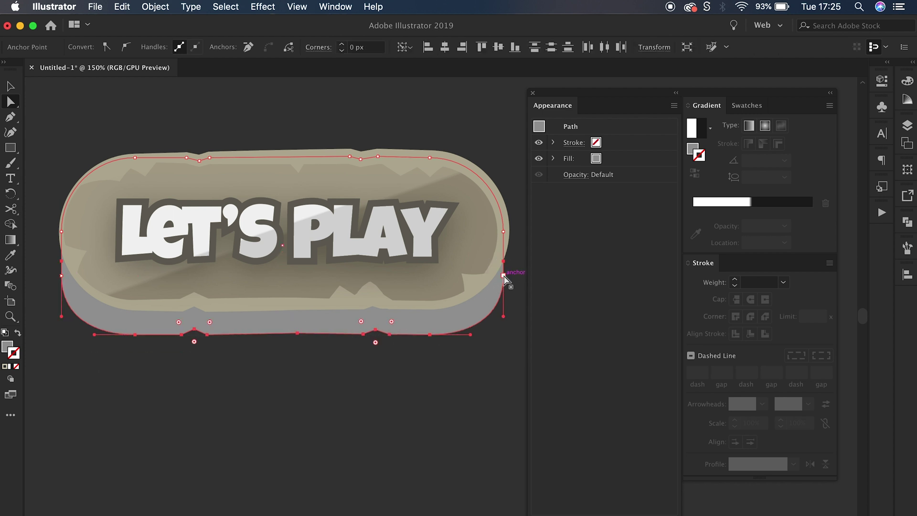
key(Up)
key(Up)
key(Up)
key(Down)
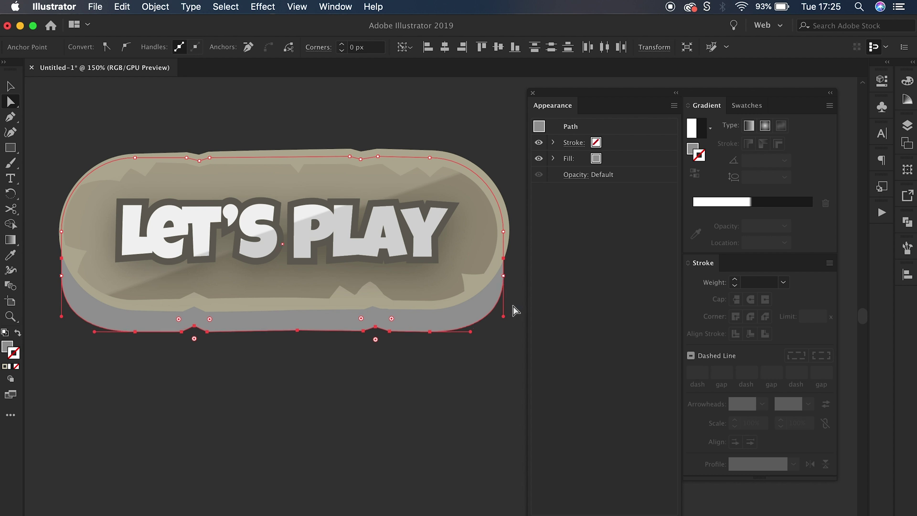
key(Down)
key(Down)
key(Down)
click(504, 274)
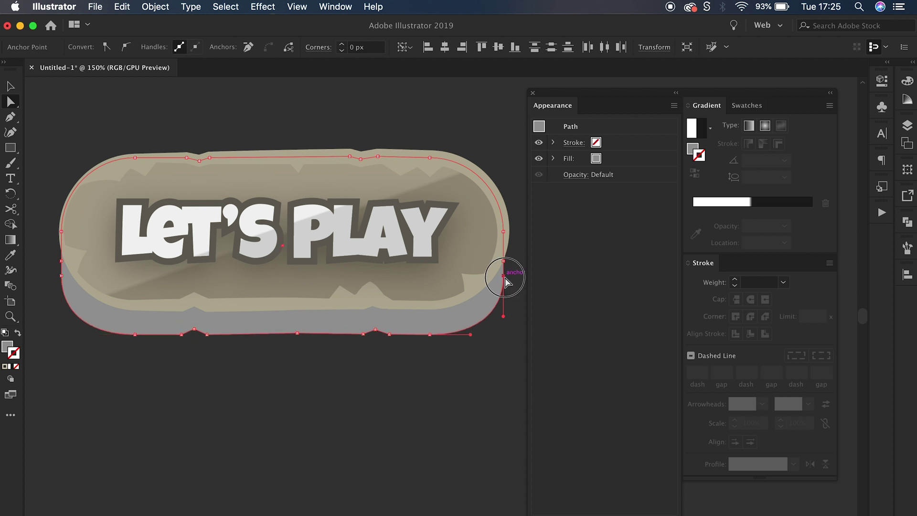
shift+click(62, 276)
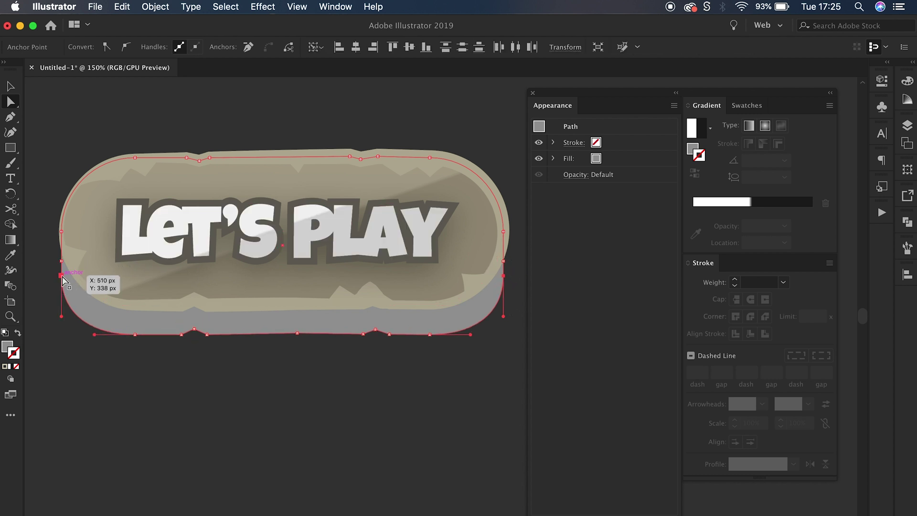
Select the grey bottom shape and start Object > Path > Offset Path.
click(232, 432)
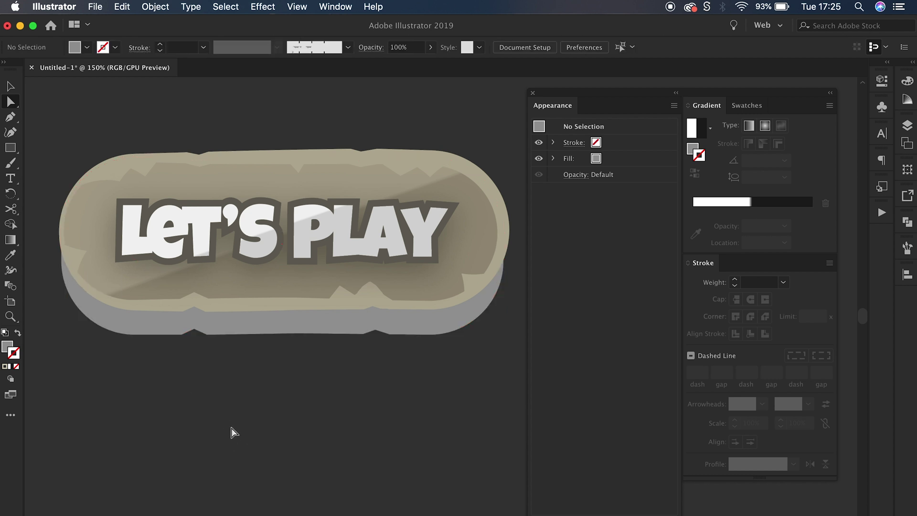
click(309, 332)
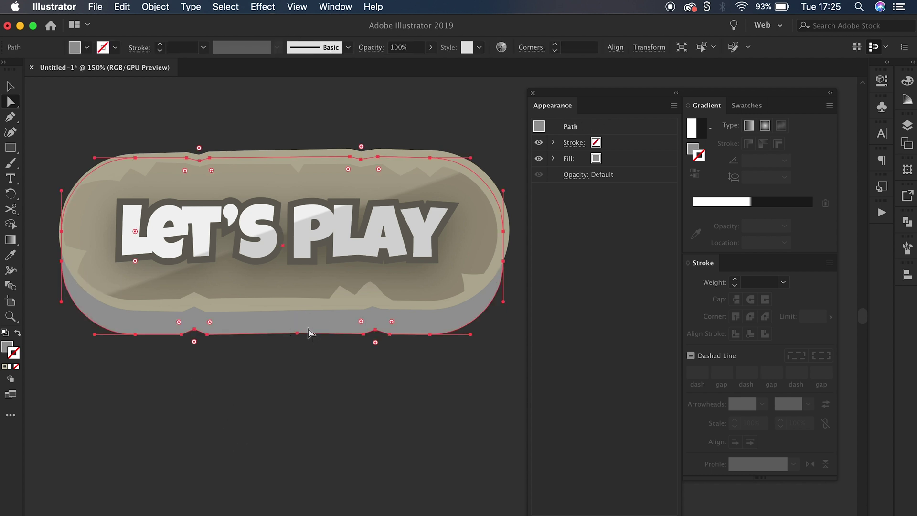
click(261, 6)
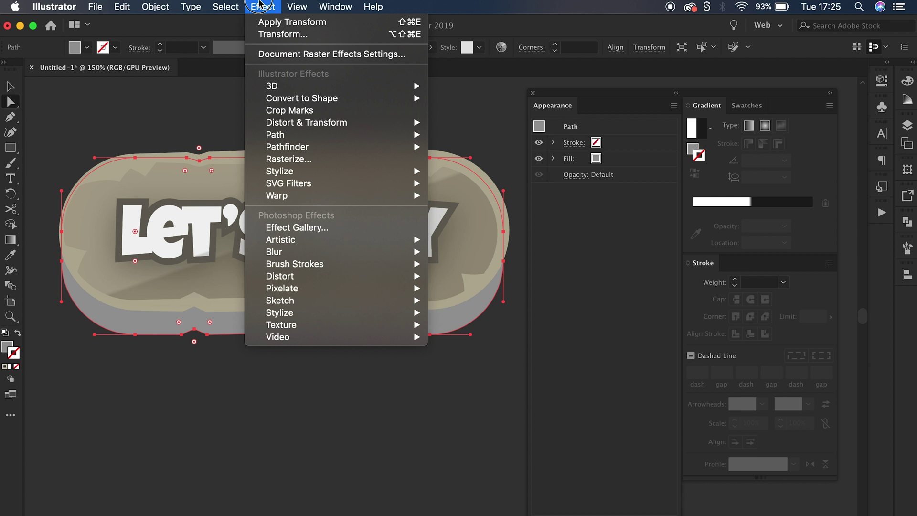
click(259, 5)
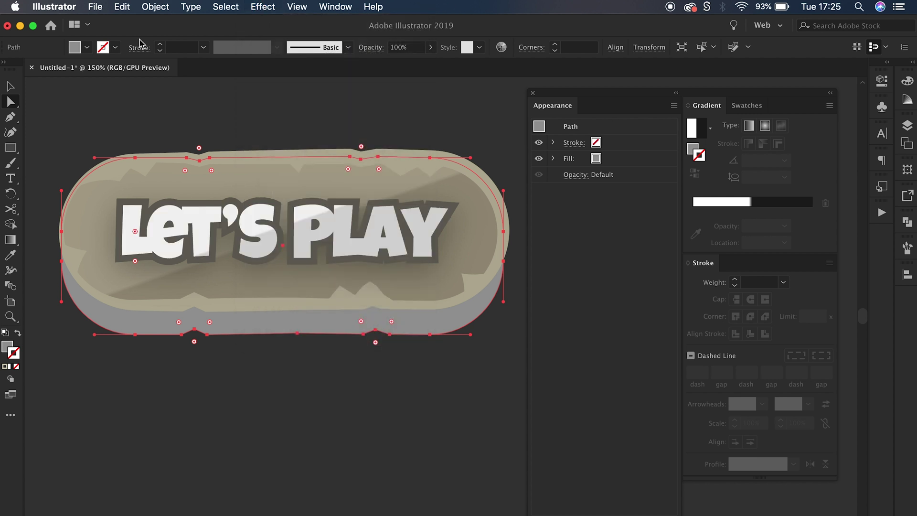
click(121, 6)
mouse_move(155, 7)
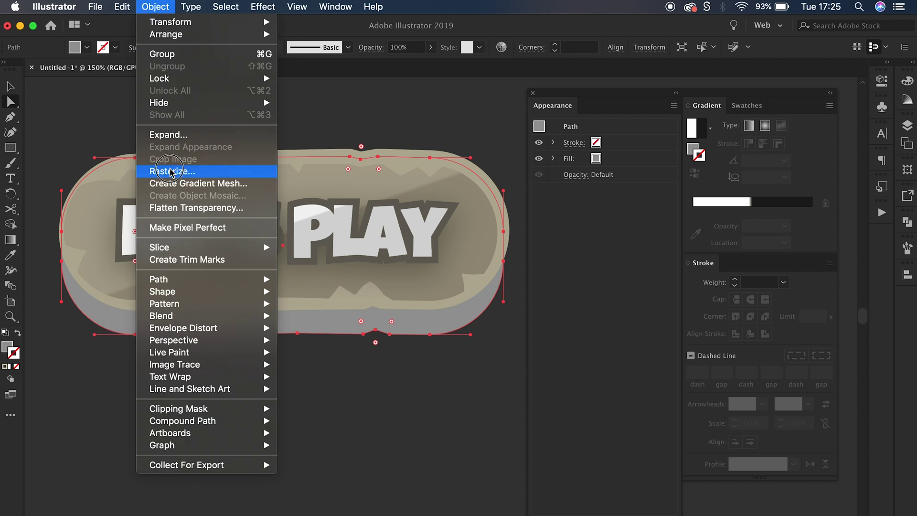
mouse_move(159, 279)
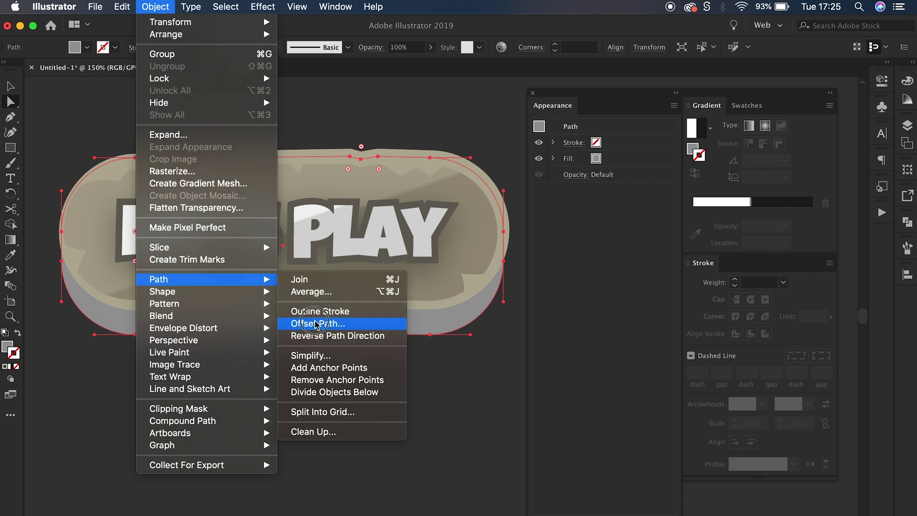
click(316, 324)
Preview and apply a 2 px Offset Path to the grey shape.
click(542, 286)
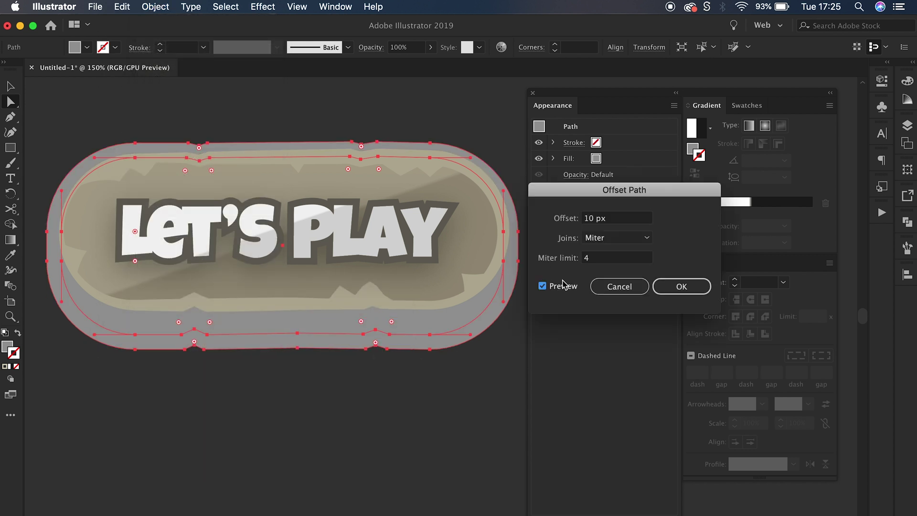
click(627, 222)
key(Down)
key(Down)
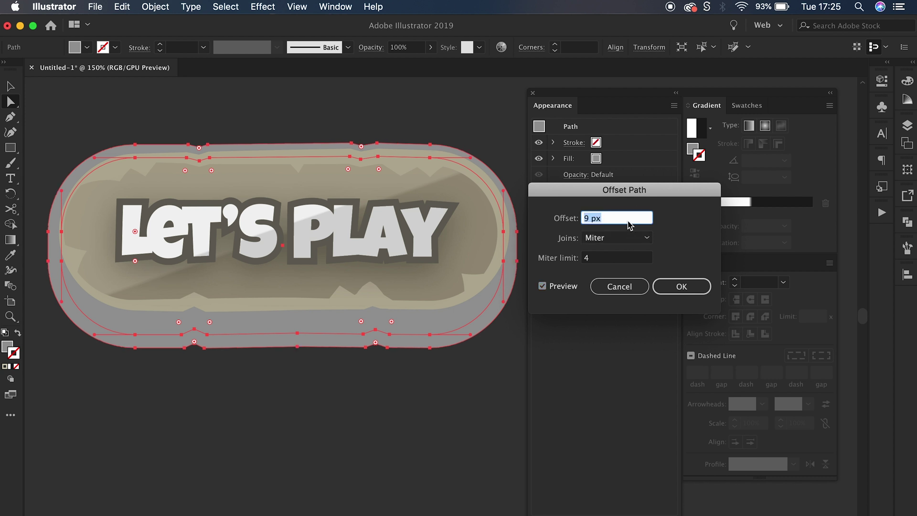
key(Down)
key(Down)
key(Down)
key(Down)
key(Down)
key(Down)
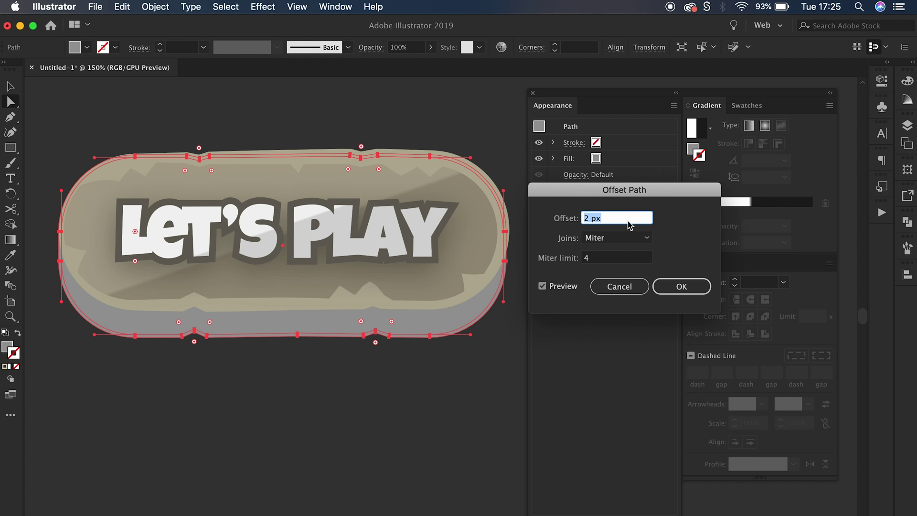
key(Up)
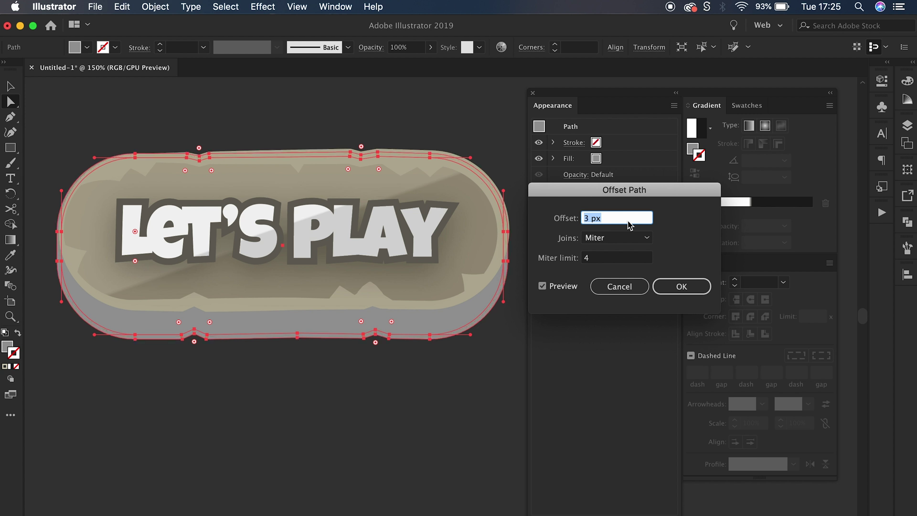
key(Down)
click(661, 286)
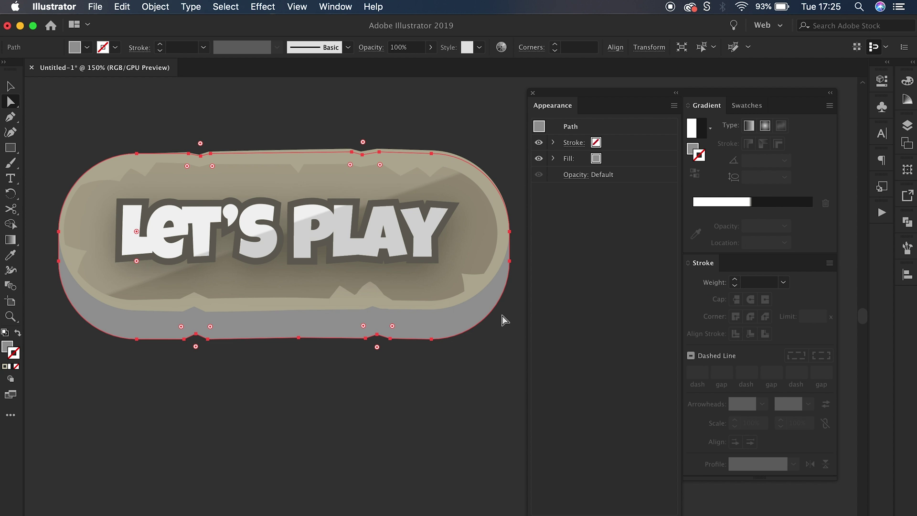
key(ctrl+z)
key(ctrl+shift+z)
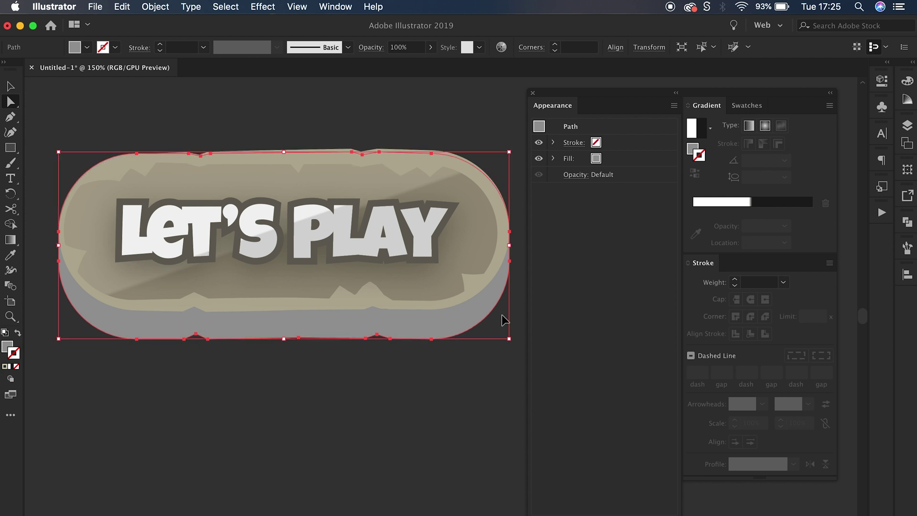
click(502, 315)
Reselect the offset shape and duplicate its fill.
click(459, 322)
key(ctrl+z)
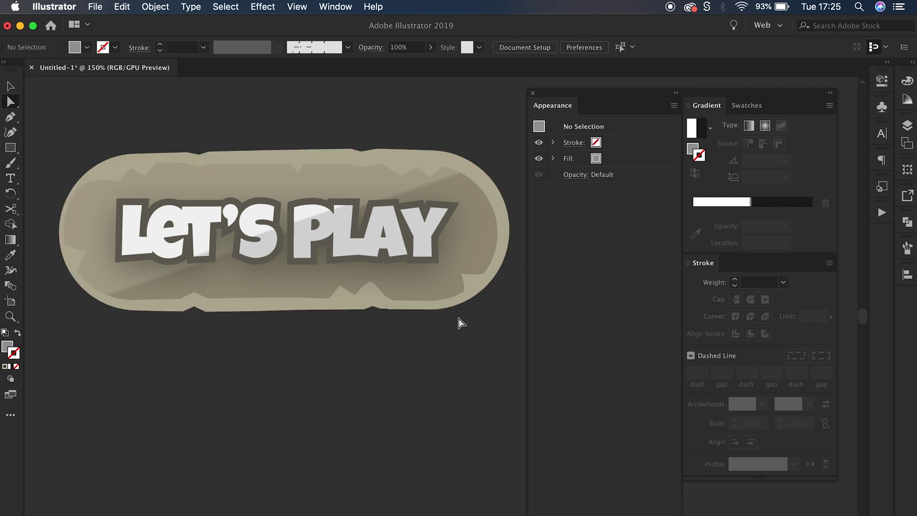
key(ctrl+z)
key(ctrl+shift+z)
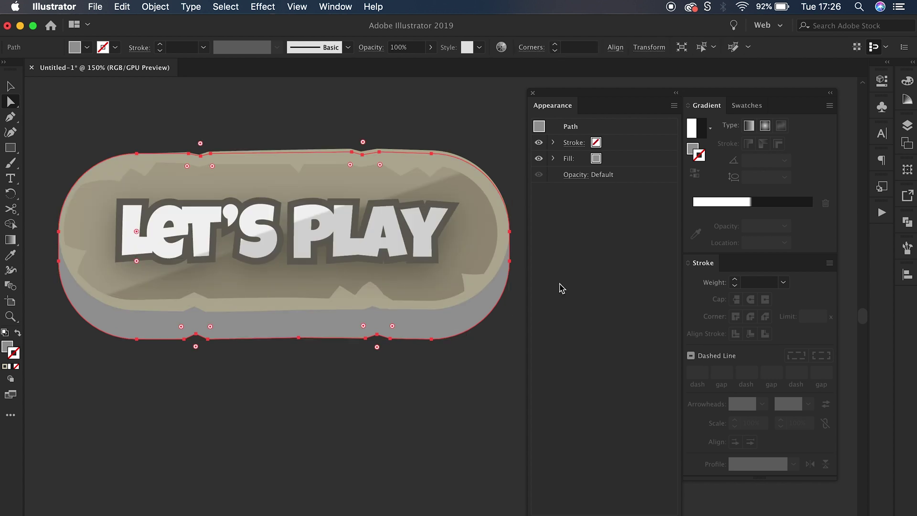
click(620, 161)
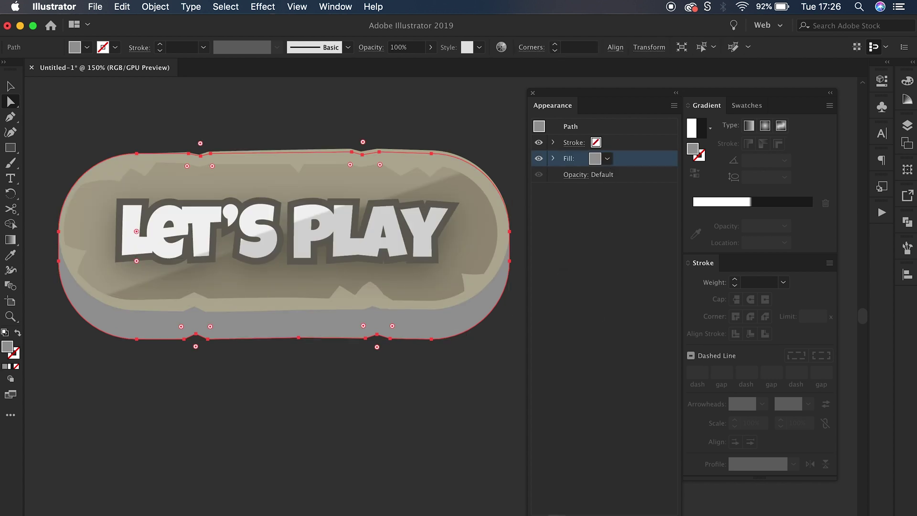
key(ctrl+slash)
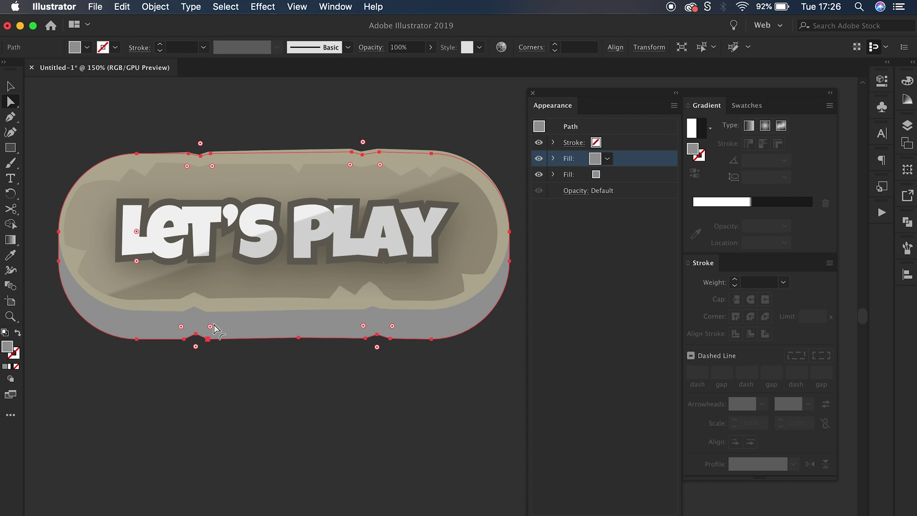
key(ctrl+shift+a)
Copy the beige colour value from the chipped frame's fill.
click(79, 230)
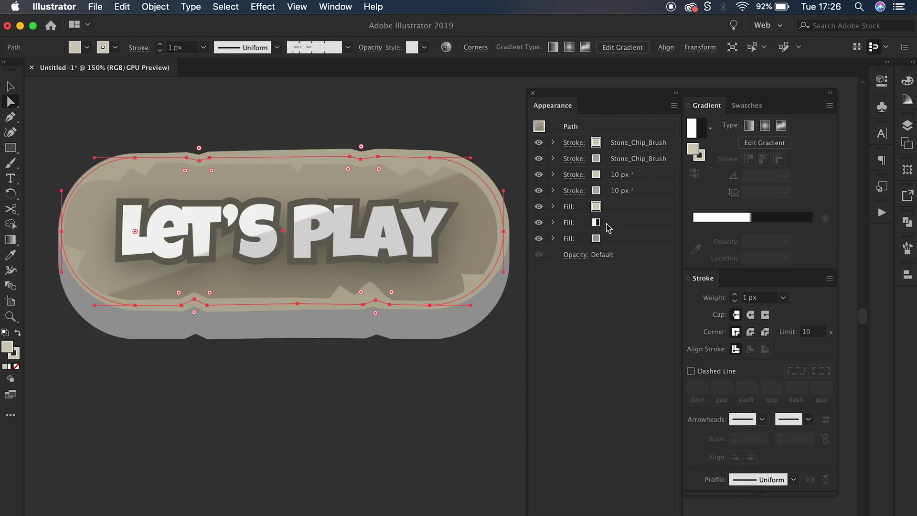
click(620, 209)
double_click(8, 350)
key(ctrl+c)
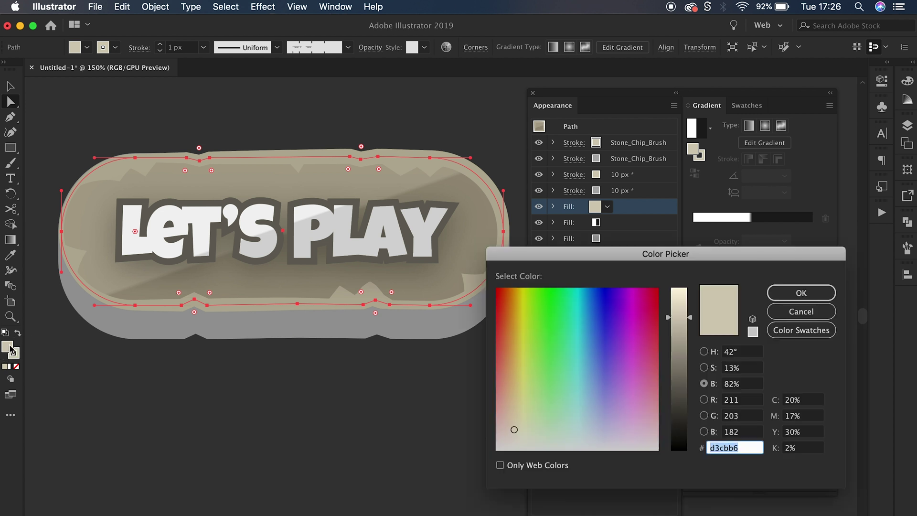
key(Escape)
Make the offset shape's top fill beige #d3cbb6 with Color blend mode.
click(202, 331)
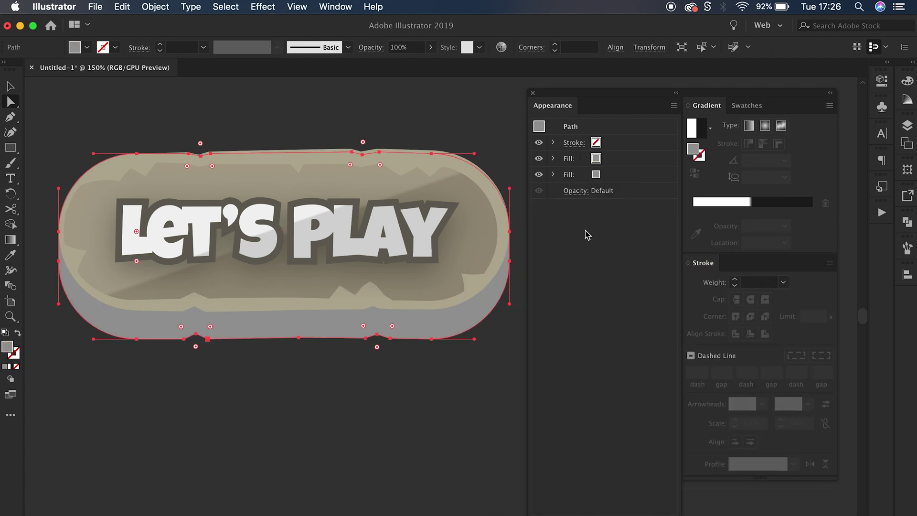
click(618, 143)
click(620, 159)
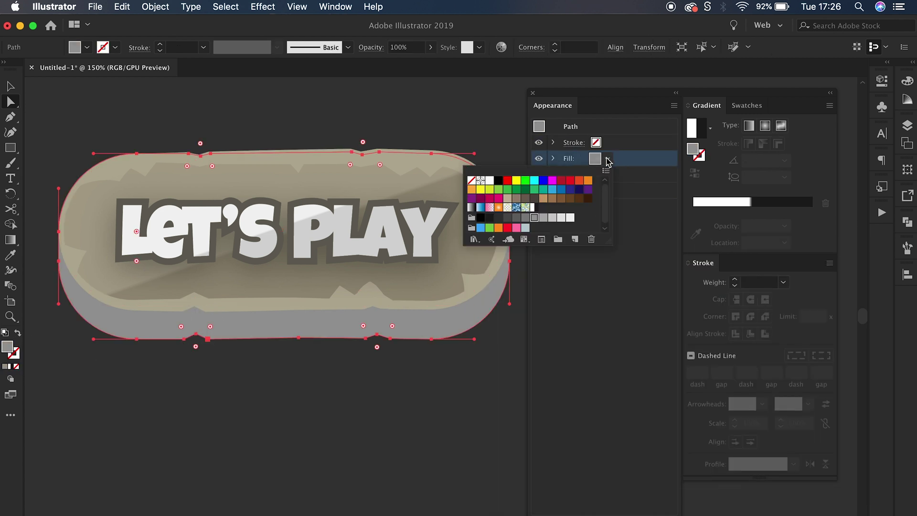
click(606, 157)
double_click(9, 350)
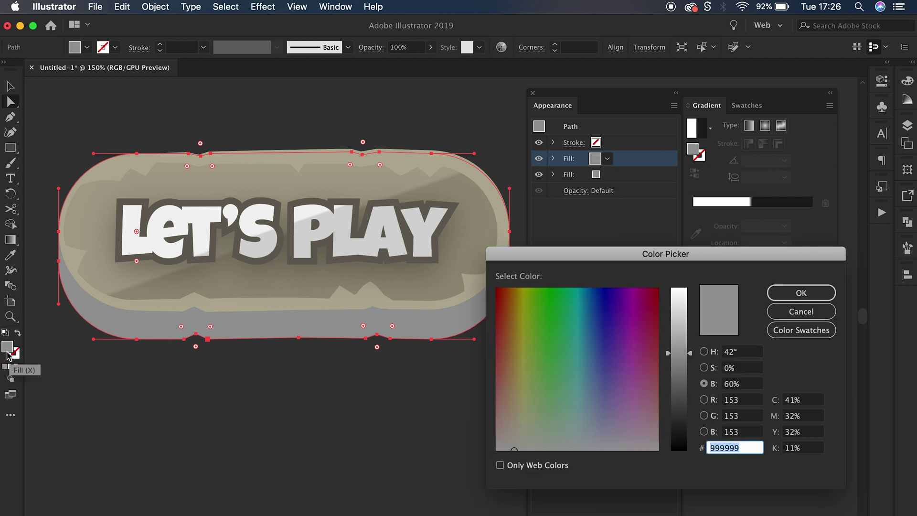
key(ctrl+v)
key(Return)
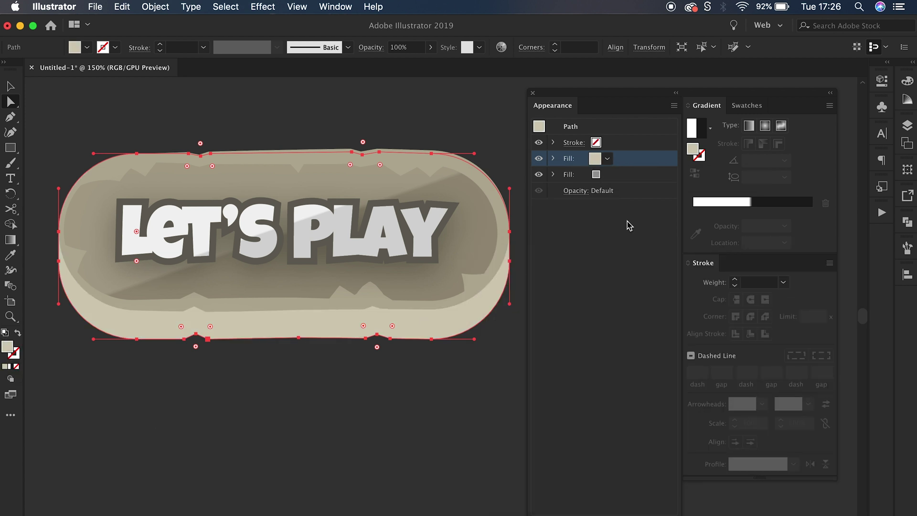
click(553, 158)
click(589, 174)
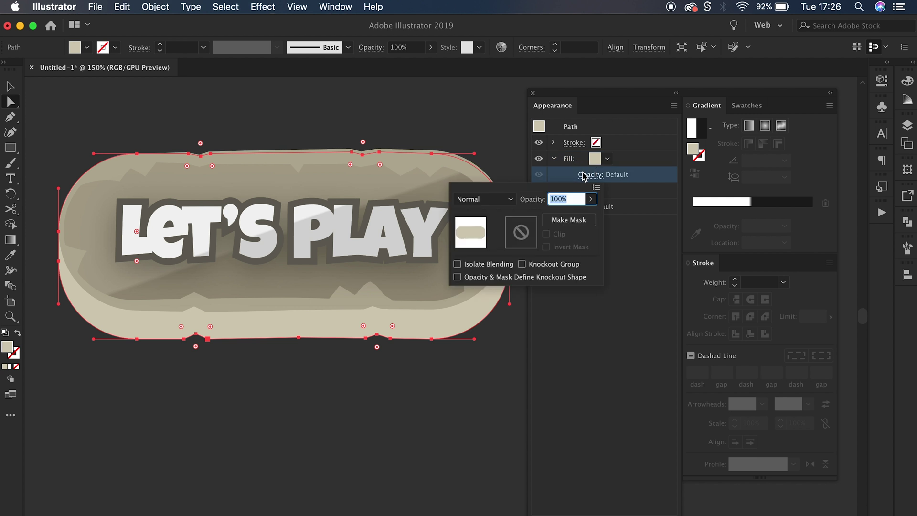
click(484, 199)
click(473, 429)
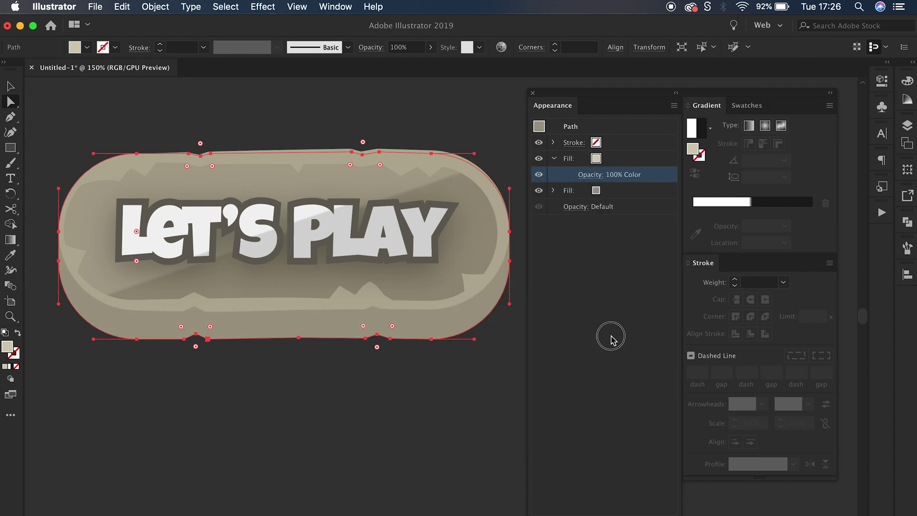
Add a grey fill beneath the beige Color-blended fill.
key(ctrl+slash)
click(606, 191)
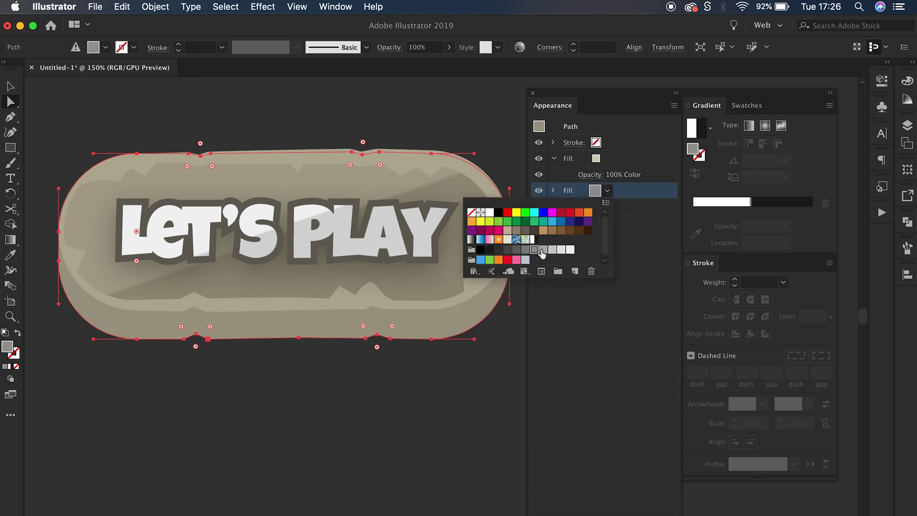
click(528, 250)
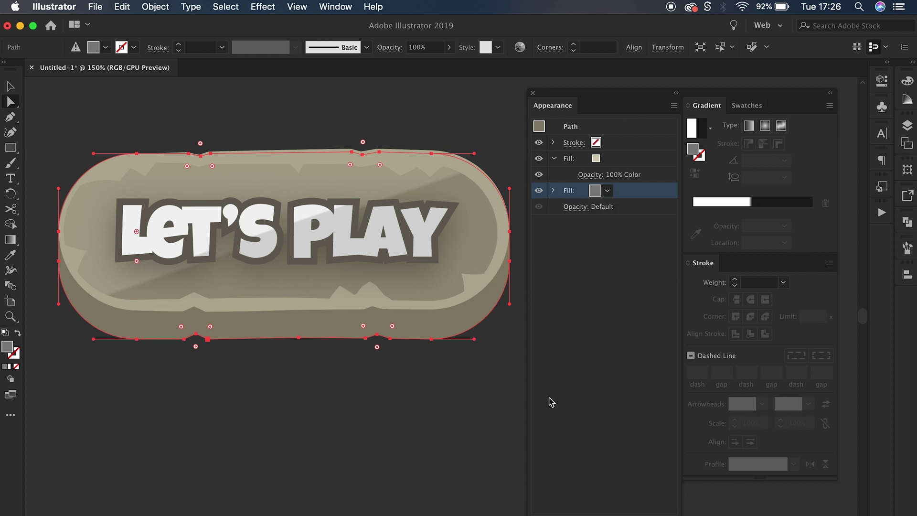
click(453, 440)
key(ctrl+minus)
key(ctrl+minus)
Inspect the base shape in isolation, then select the outer button path at 150% zoom.
key(ctrl+1)
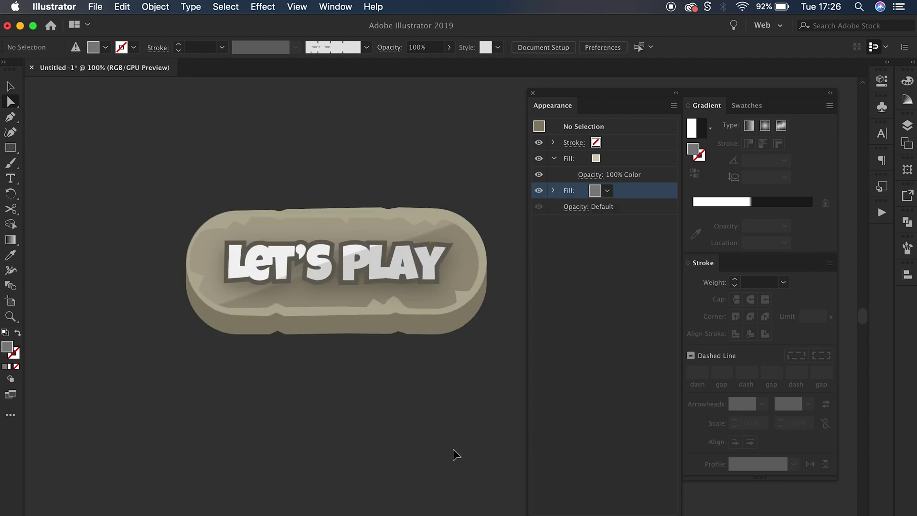
key(ctrl+plus)
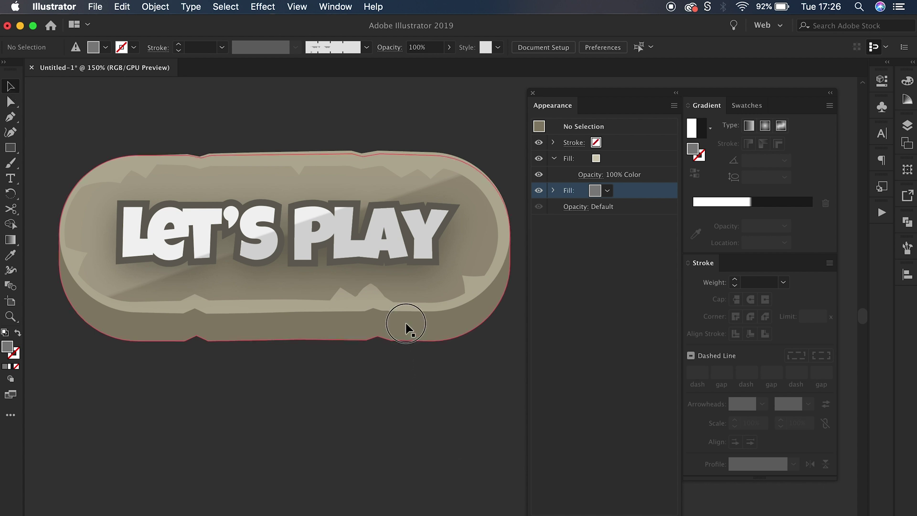
double_click(405, 324)
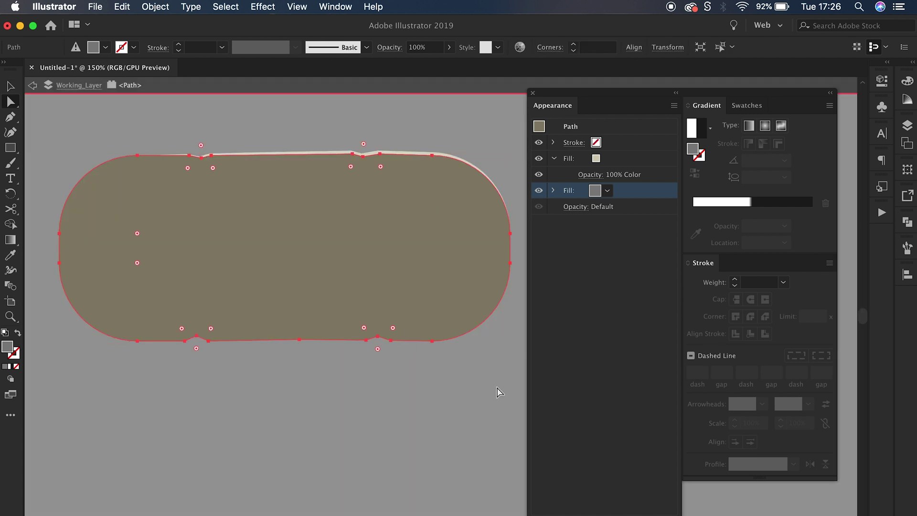
drag(510, 384, 52, 256)
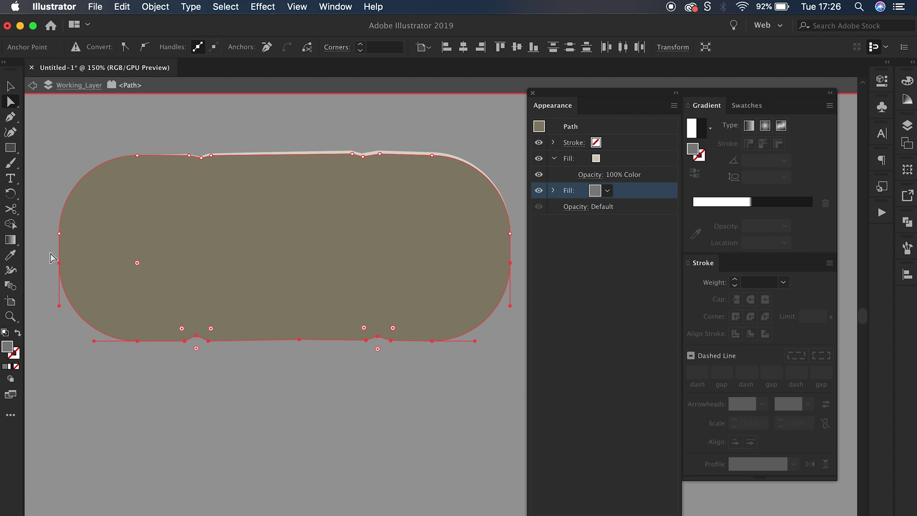
click(317, 397)
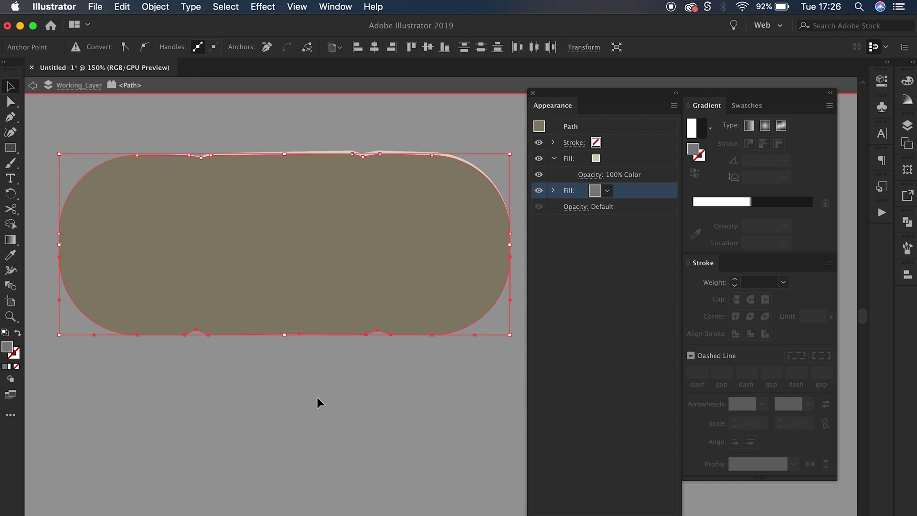
double_click(320, 400)
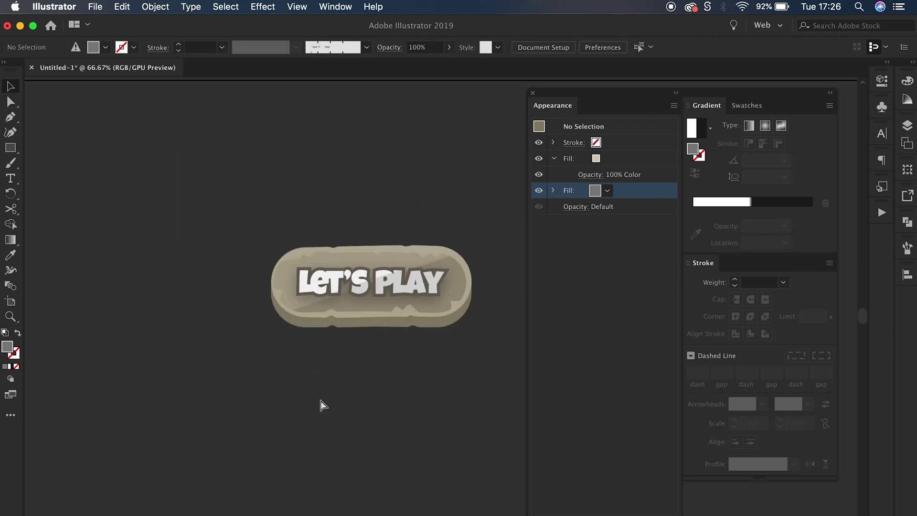
key(ctrl+plus)
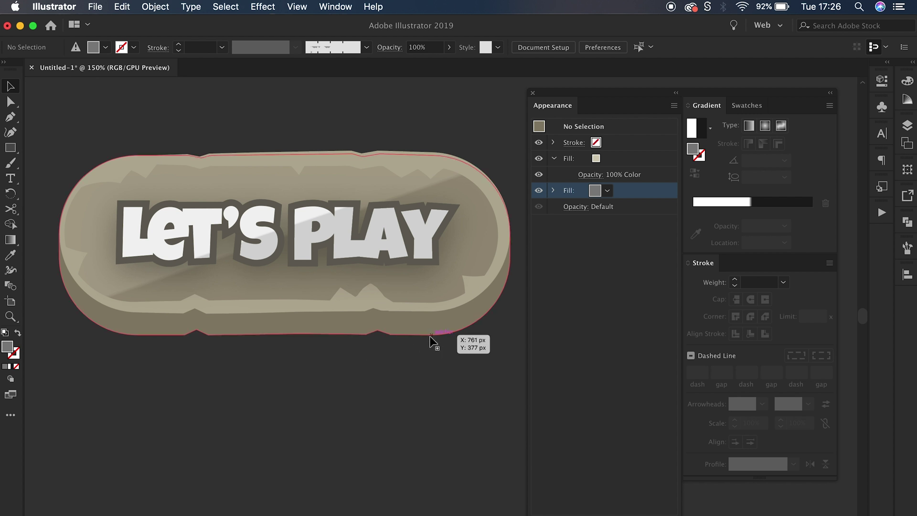
click(469, 334)
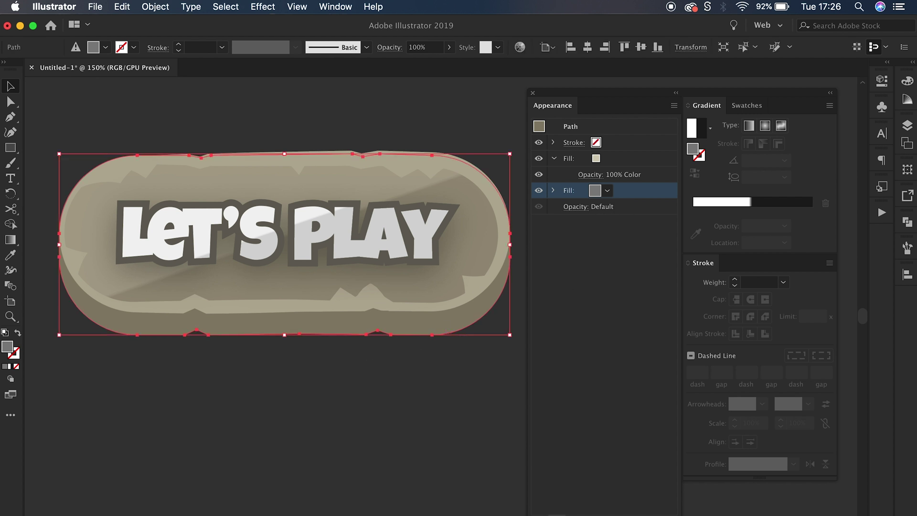
Give the grey fill the white-black gradient, with black moved to the middle and a new right stop.
click(607, 191)
click(471, 243)
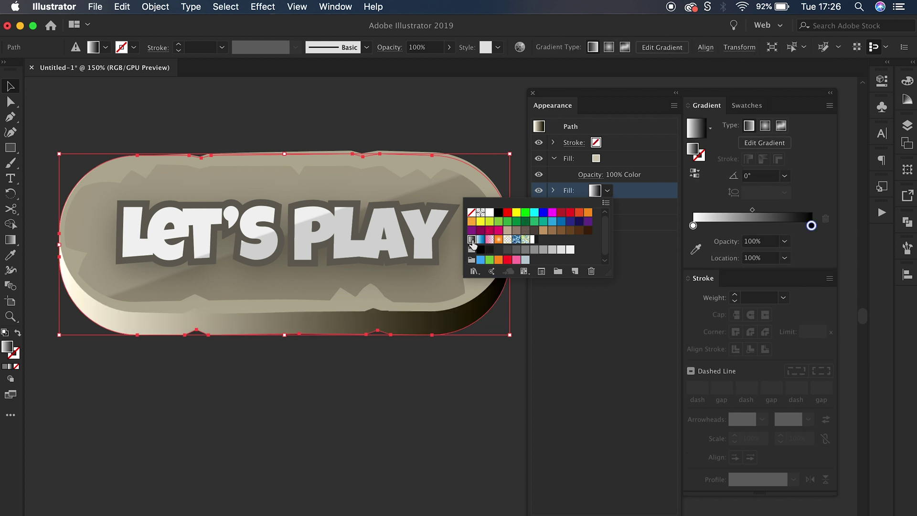
click(691, 227)
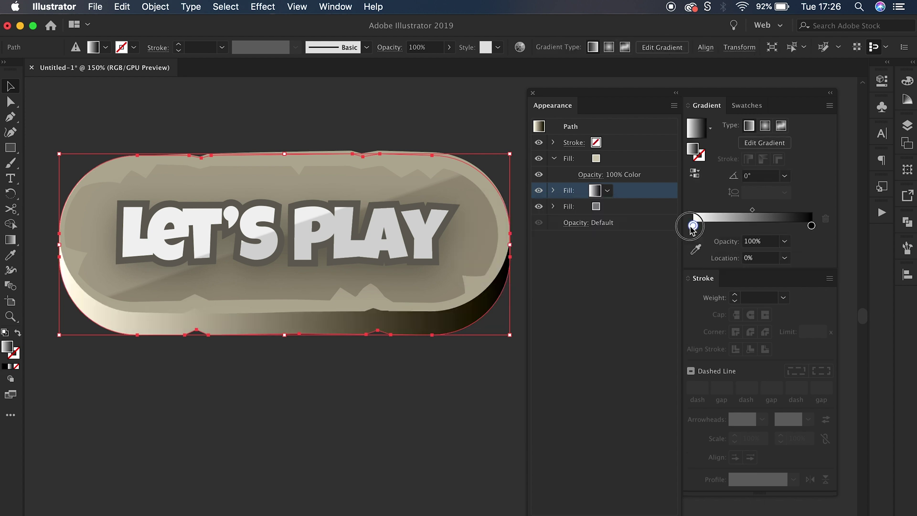
drag(810, 225, 754, 225)
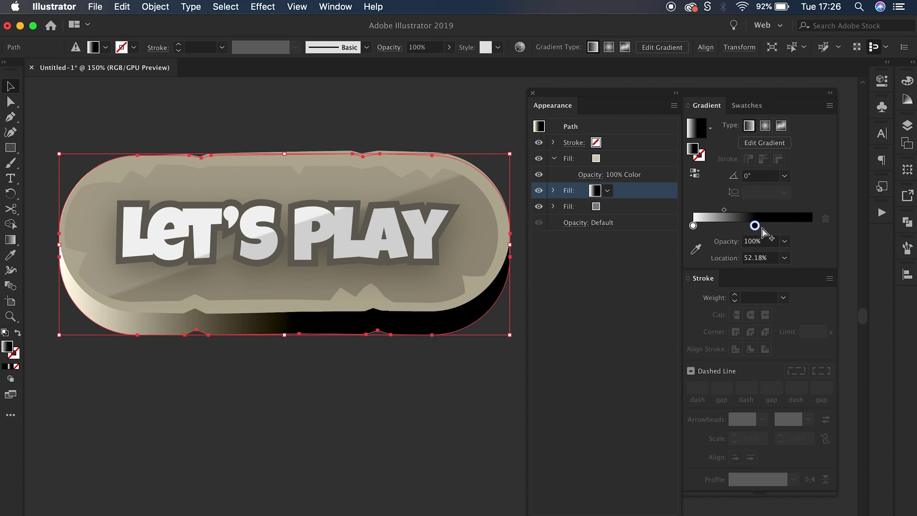
click(810, 225)
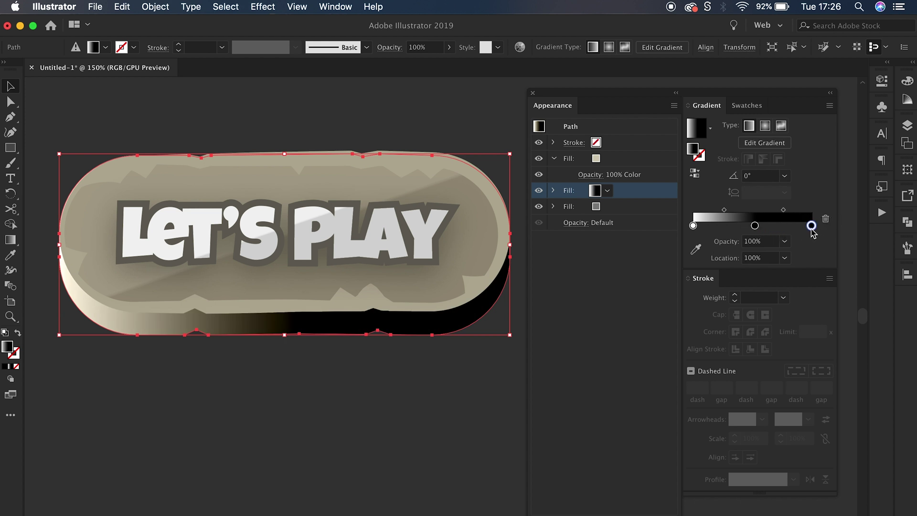
Make the gradient's right-end stop white by raising its HSB brightness.
double_click(811, 226)
click(810, 240)
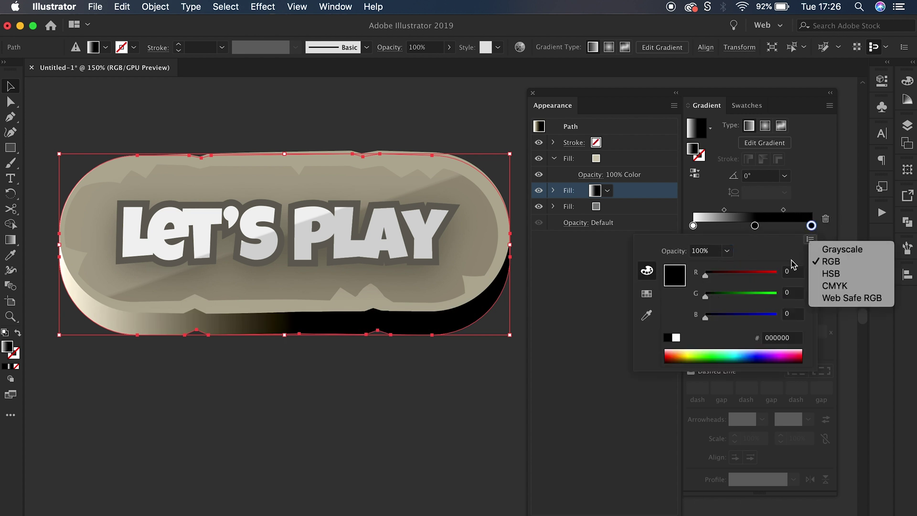
click(818, 271)
drag(732, 313, 807, 312)
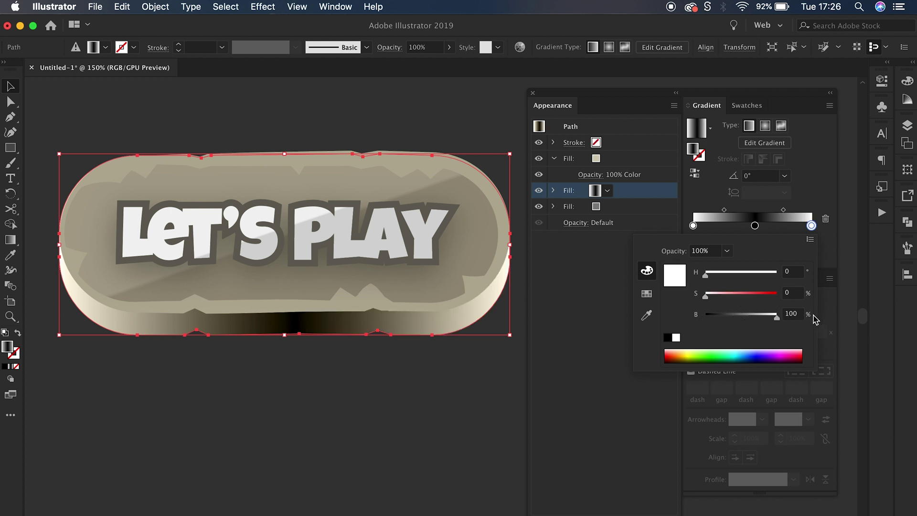
click(601, 279)
click(554, 190)
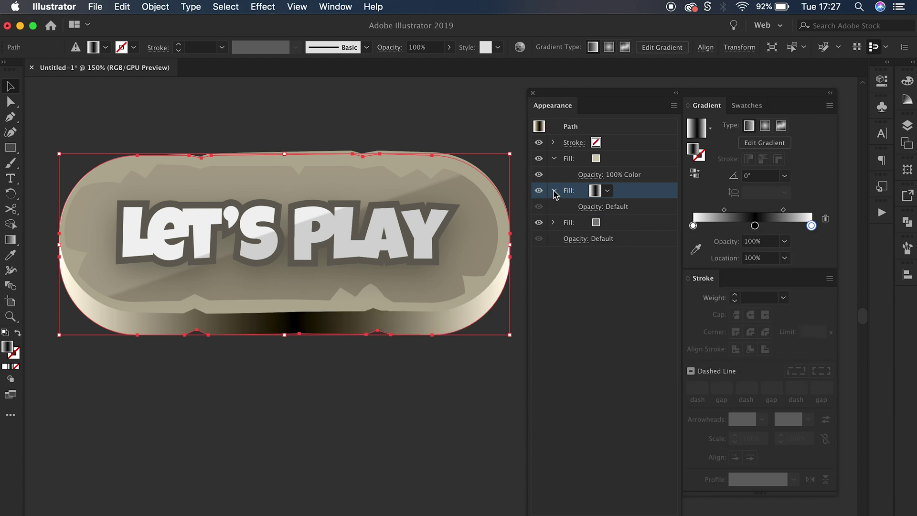
click(584, 206)
Set the gradient fill's blend mode to Soft Light.
click(503, 231)
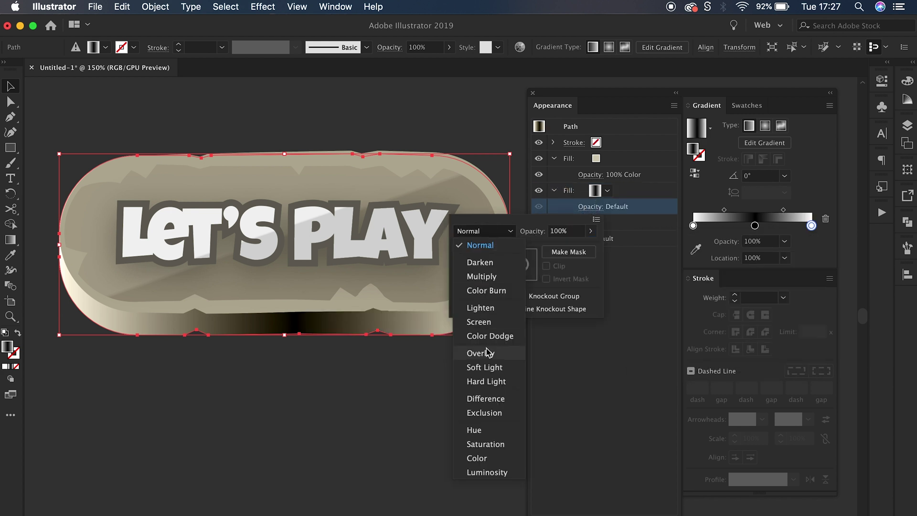
click(490, 368)
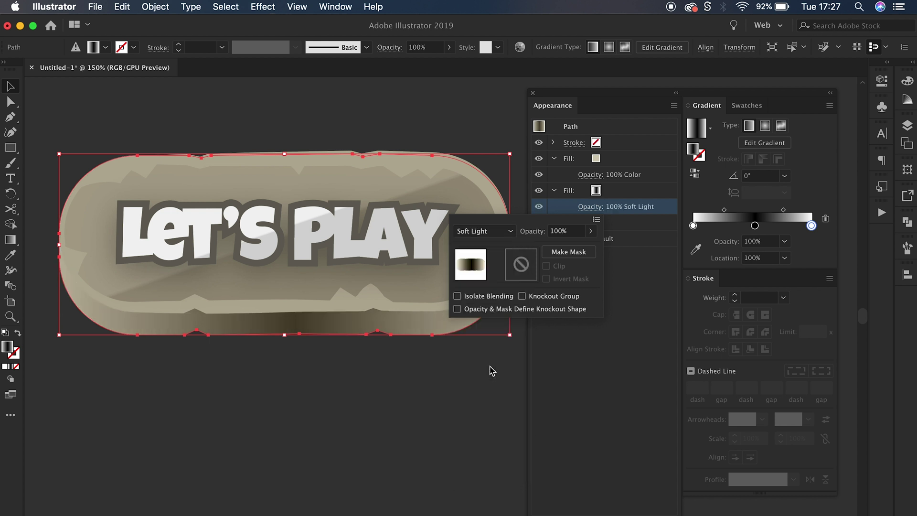
click(573, 212)
Shift the gradient midpoints outward and set the fill's opacity to 50%.
mouse_move(724, 212)
mouse_down()
mouse_move(710, 212)
mouse_move(718, 216)
mouse_up()
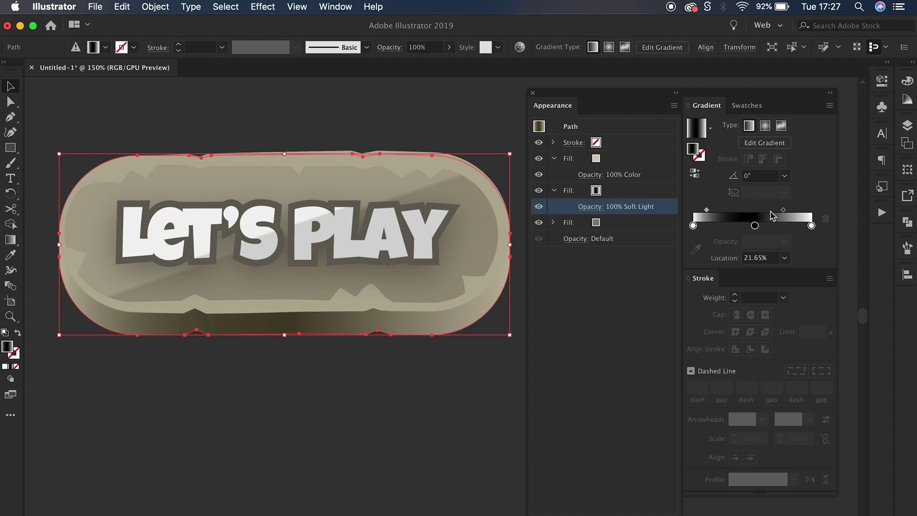
mouse_move(718, 216)
mouse_down()
mouse_move(792, 216)
mouse_move(705, 213)
mouse_up()
click(786, 213)
drag(785, 212, 803, 211)
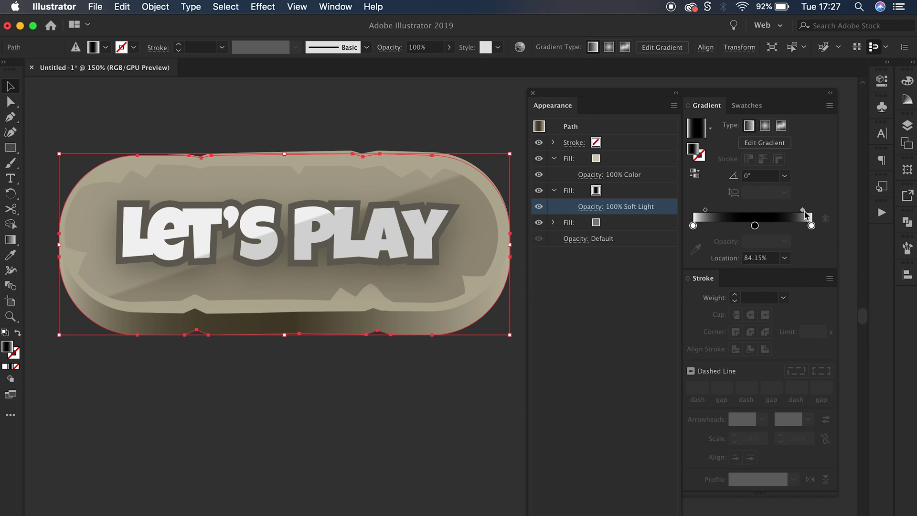
click(583, 208)
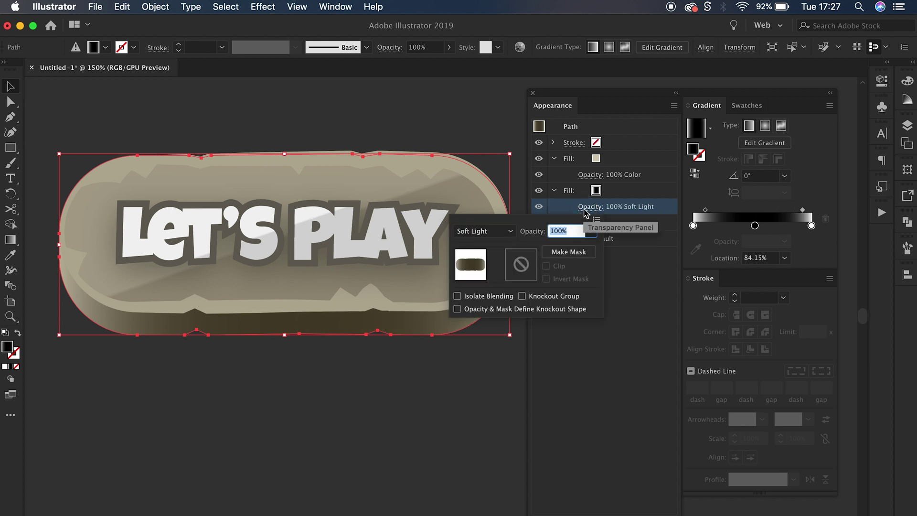
text(50)
key(Return)
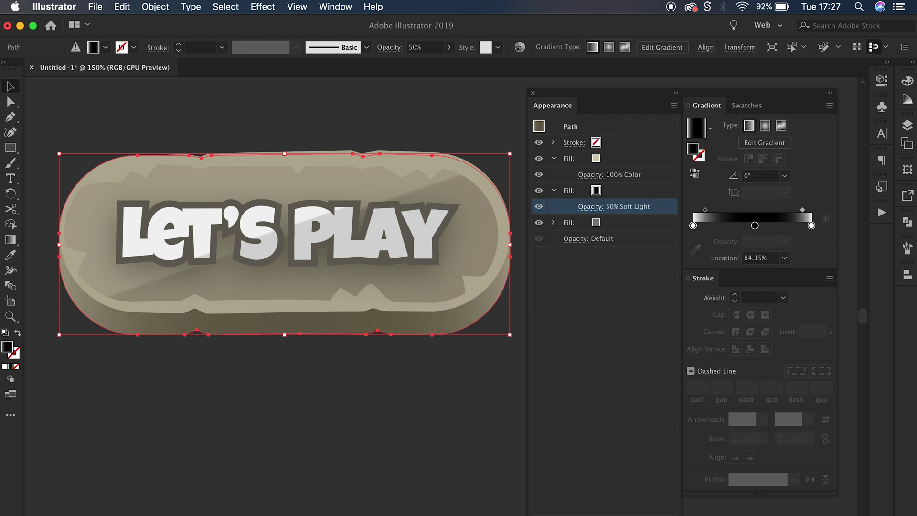
click(422, 413)
key(super+minus)
key(super+minus)
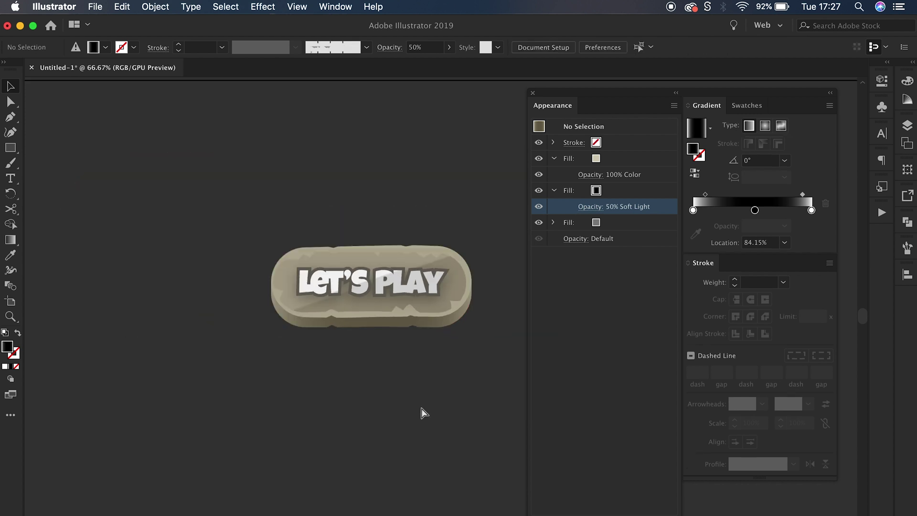
key(super+plus)
key(super+plus)
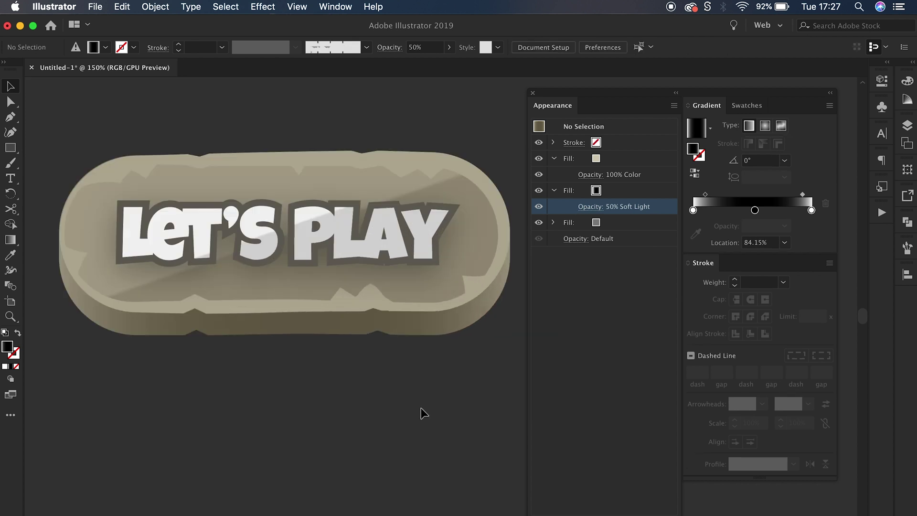
click(553, 191)
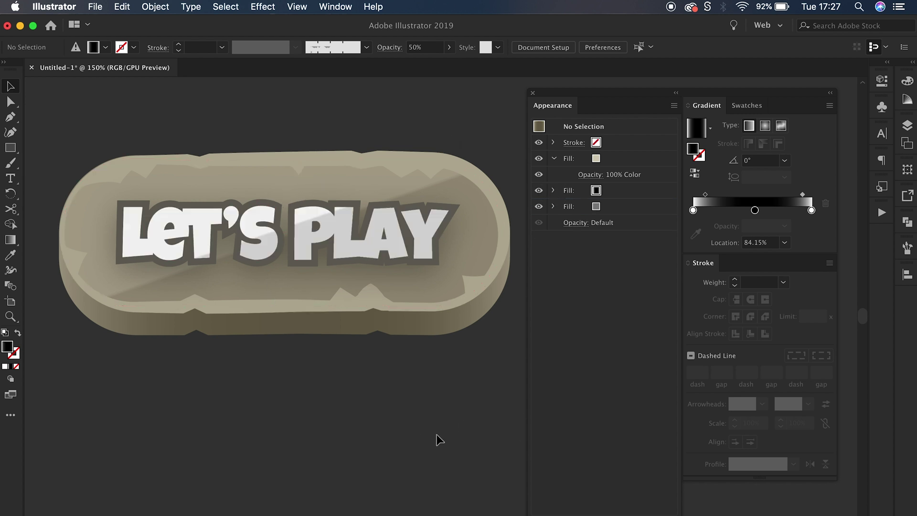
Apply the white-to-black gradient to the LET'S PLAY text's second 9 px stroke.
click(428, 233)
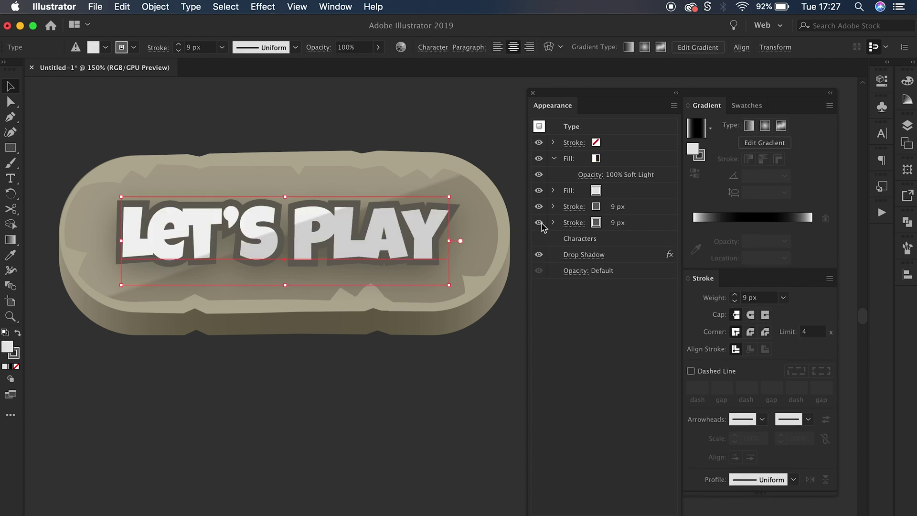
click(539, 207)
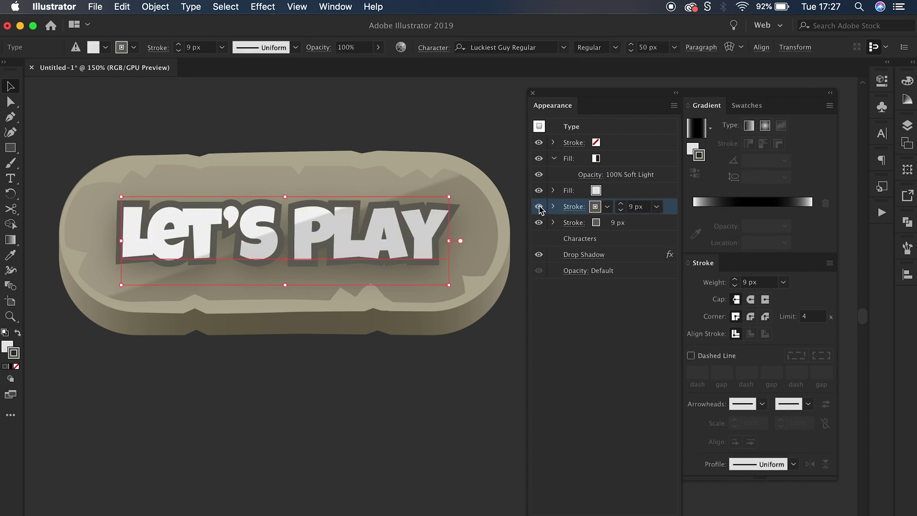
click(622, 224)
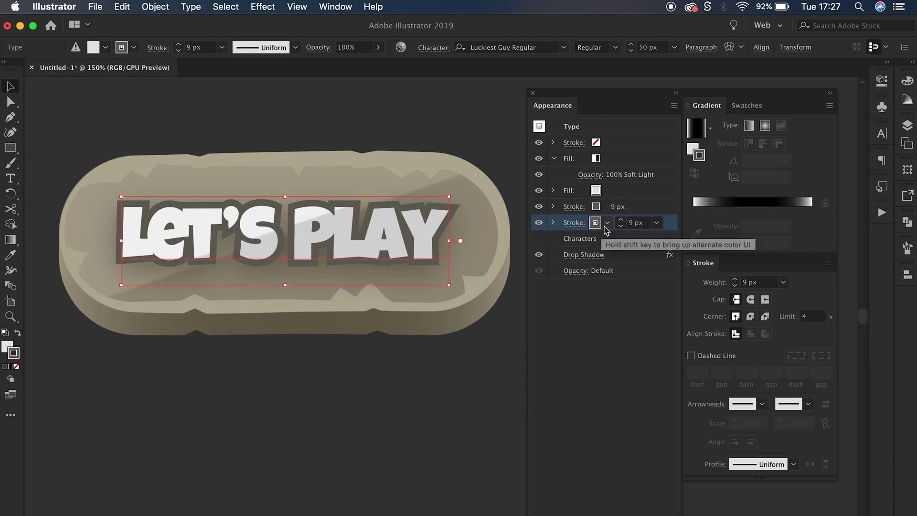
click(608, 224)
click(471, 272)
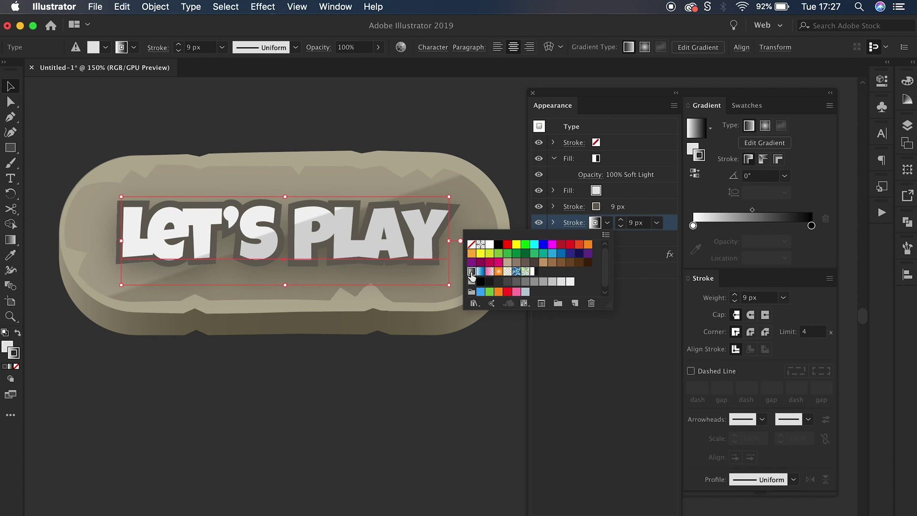
click(634, 362)
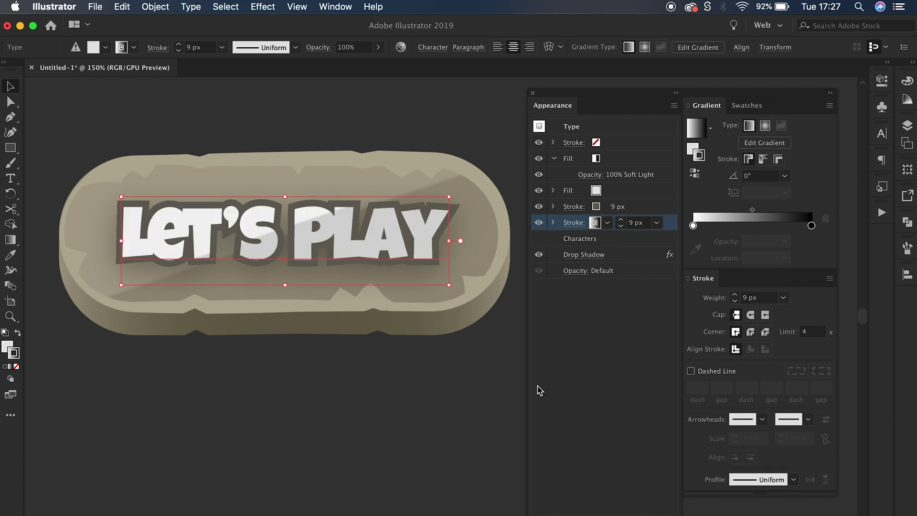
Reorder the gradient stroke in the Appearance panel and set its blend mode to Color.
drag(537, 213, 537, 213)
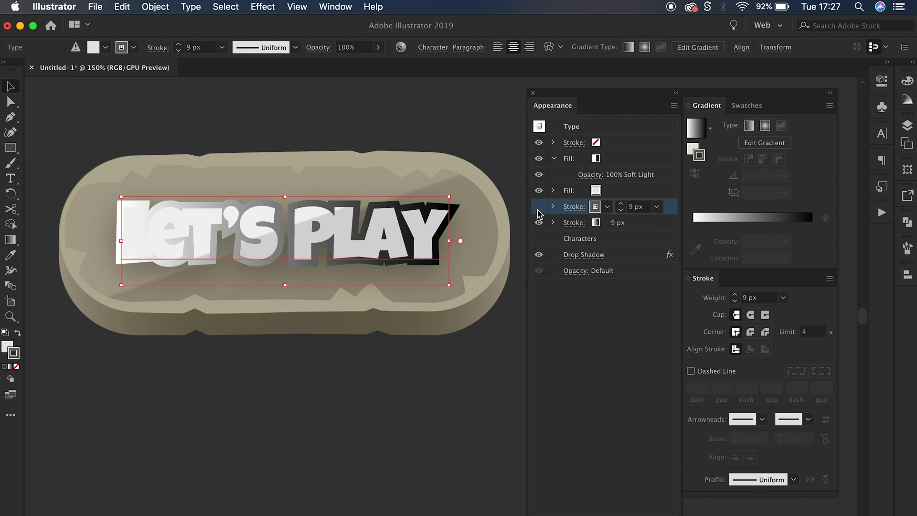
click(552, 206)
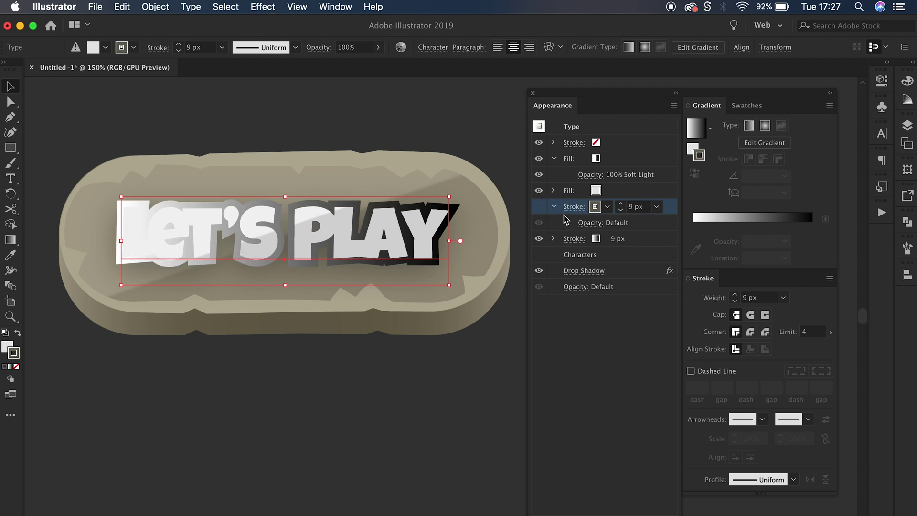
click(539, 208)
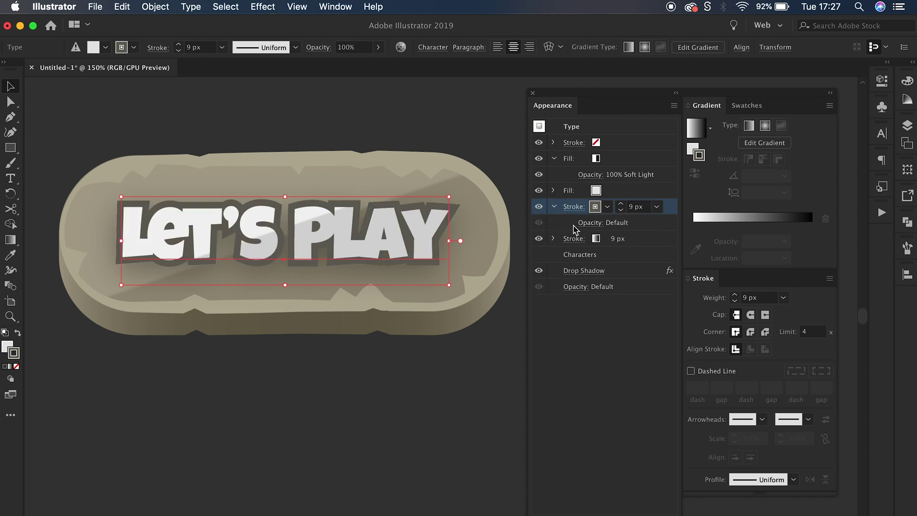
click(586, 222)
click(502, 246)
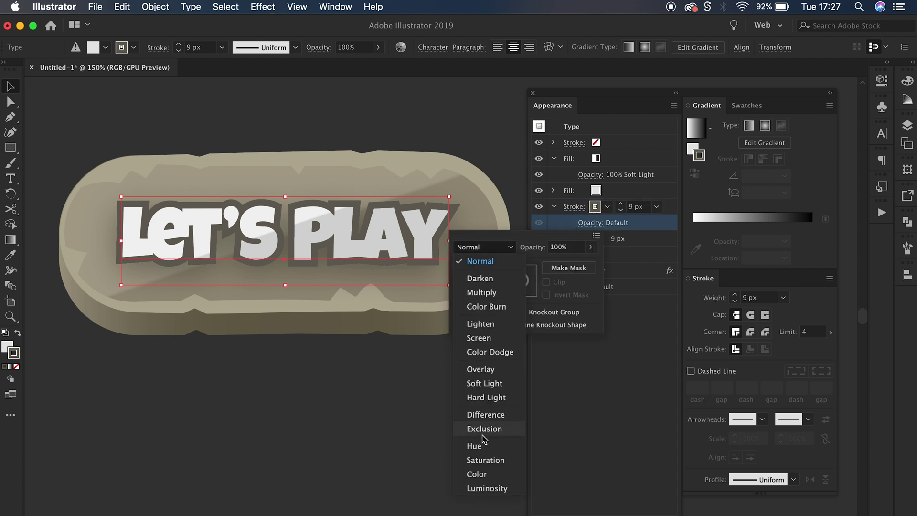
click(478, 474)
click(622, 389)
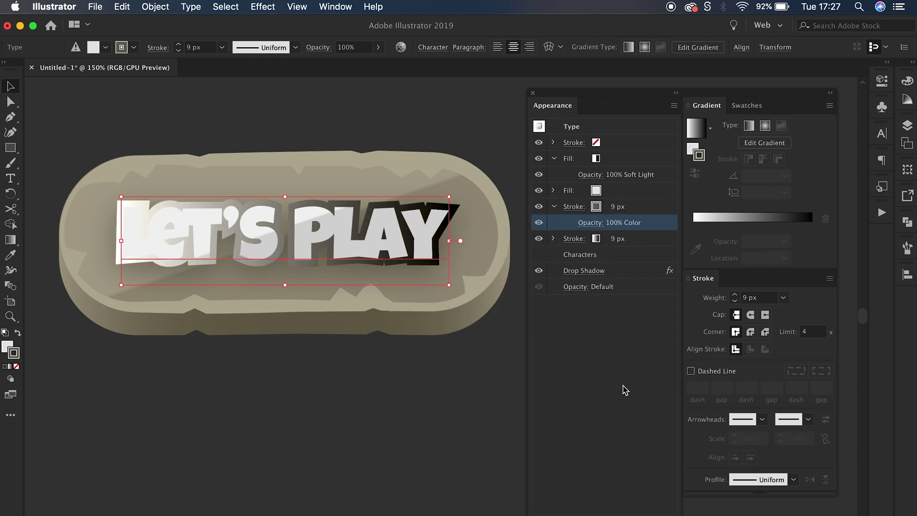
click(554, 206)
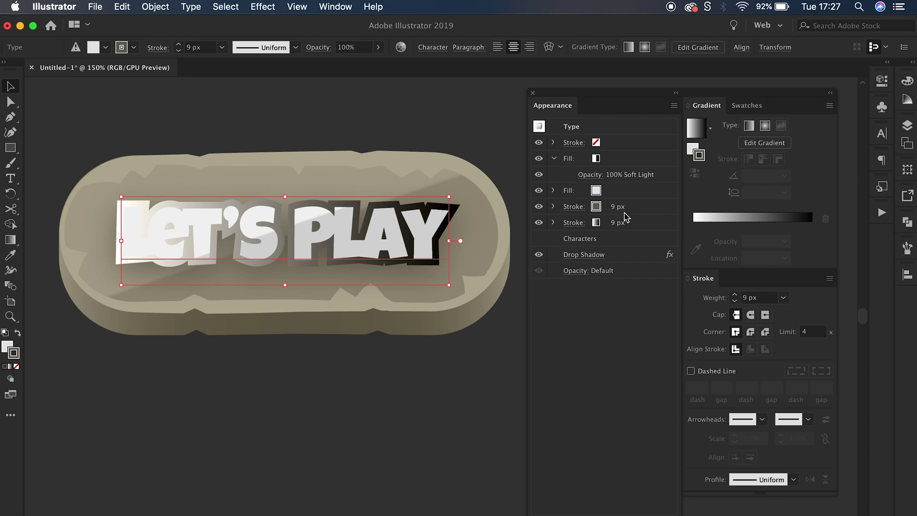
Select the outer gradient stroke and start editing its gradient on the text.
click(553, 207)
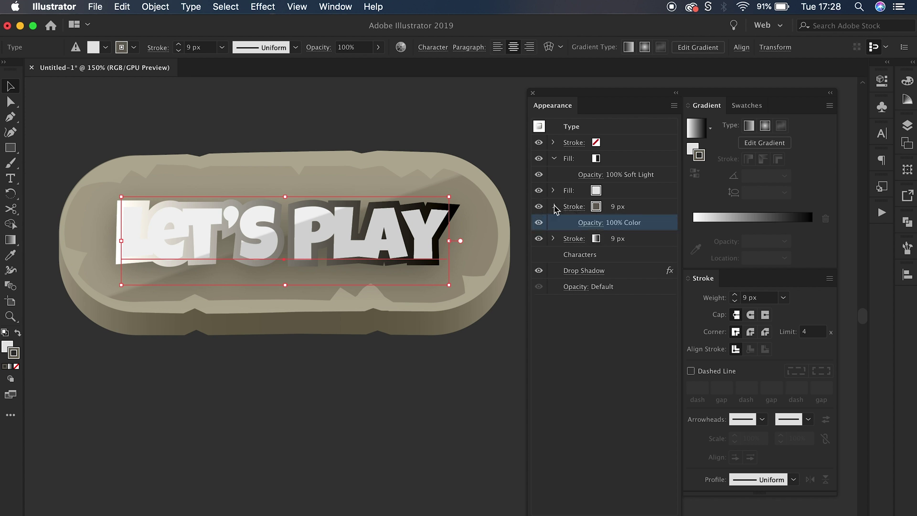
click(553, 207)
click(553, 223)
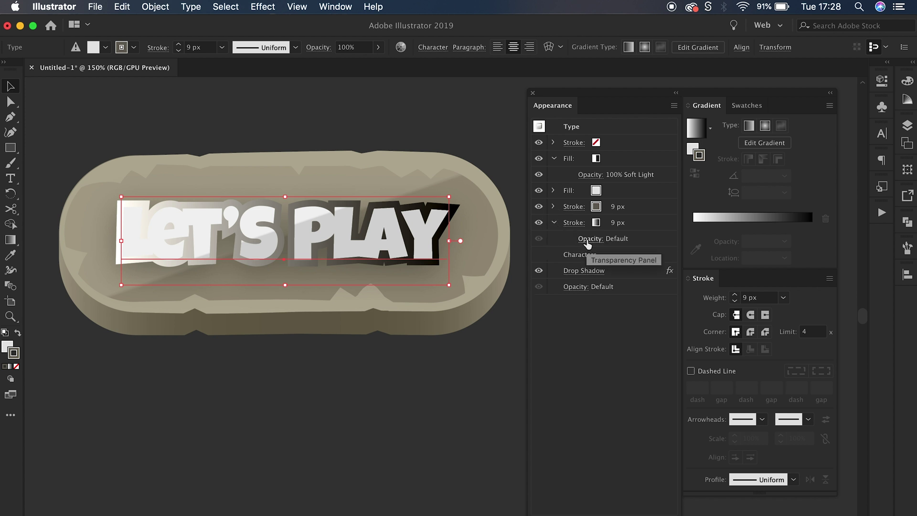
click(663, 226)
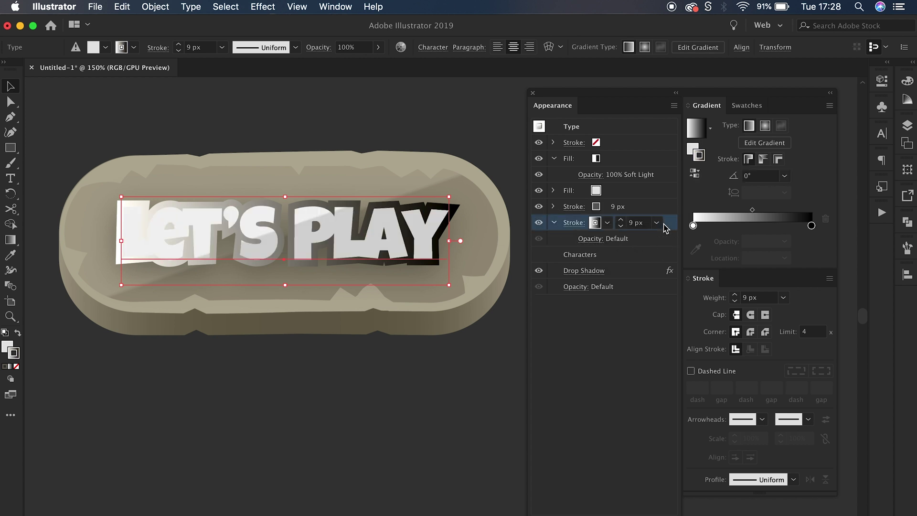
click(764, 142)
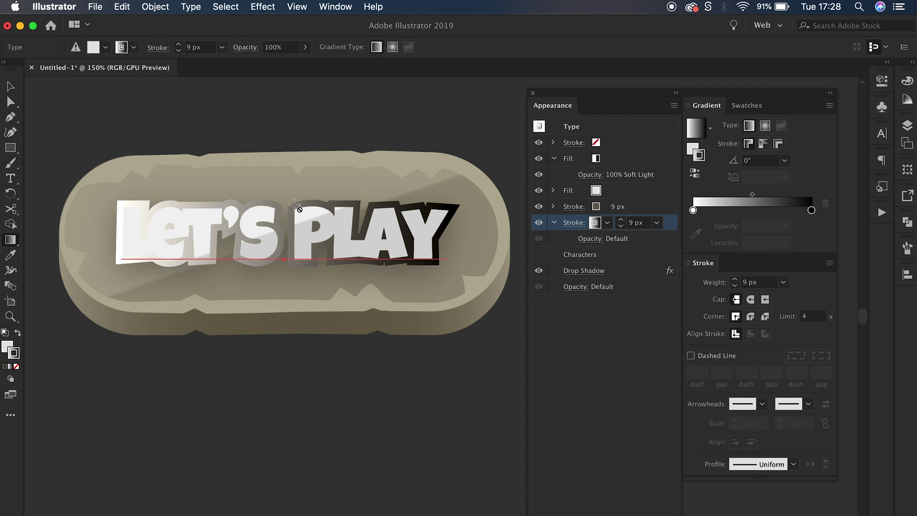
Angle the outline gradient to -90° and turn both stops into dark greys.
click(759, 162)
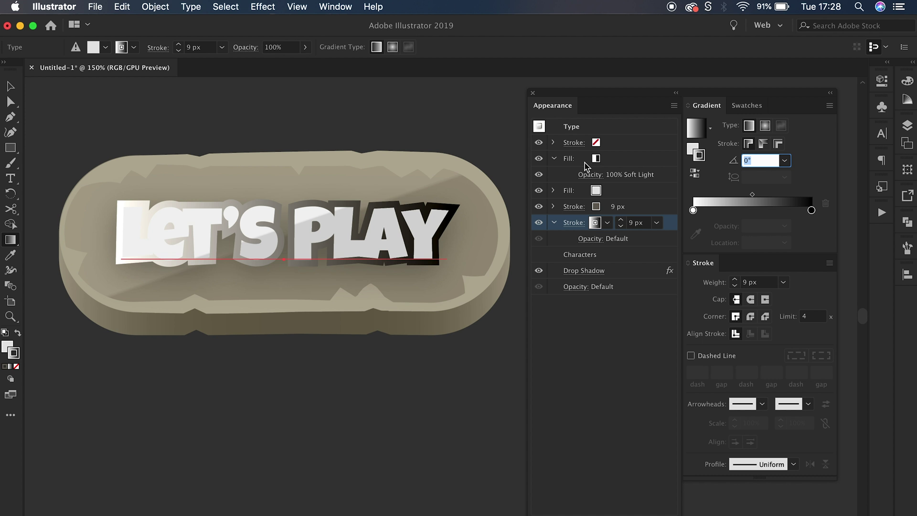
text(-90)
text(°)
key(Return)
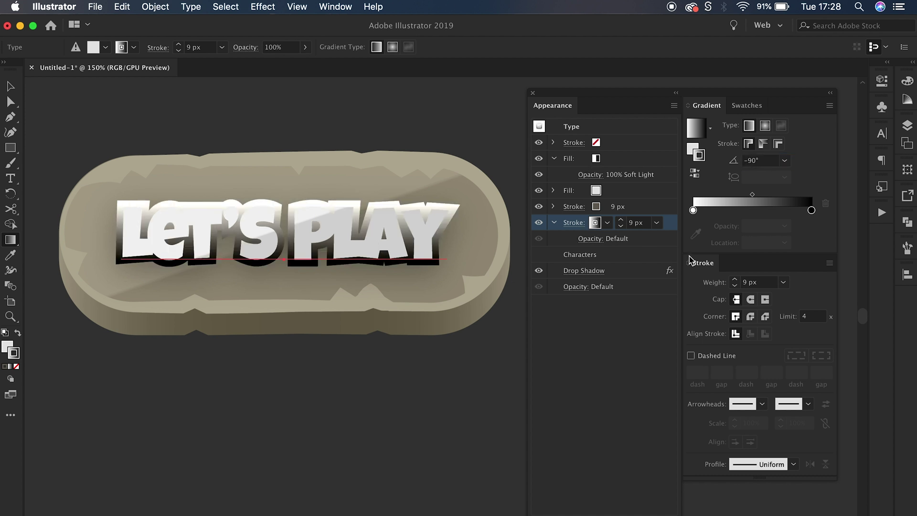
double_click(693, 210)
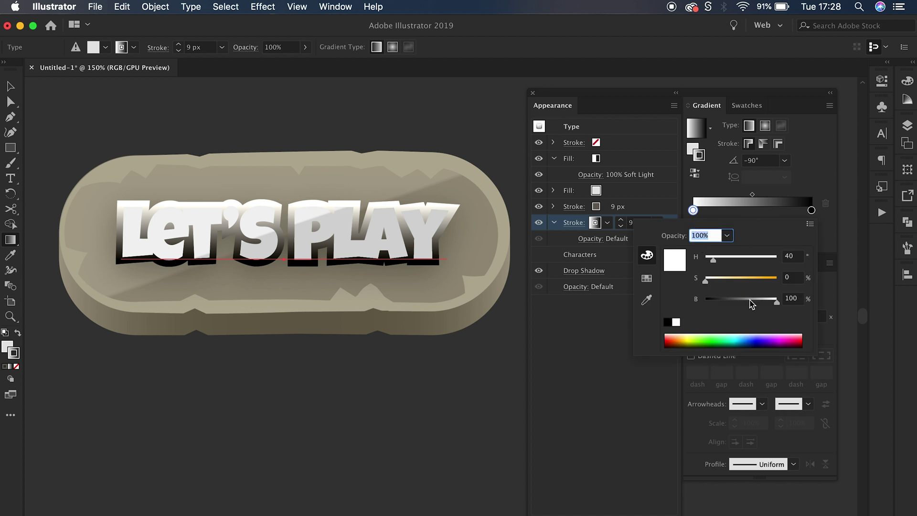
drag(755, 305, 732, 306)
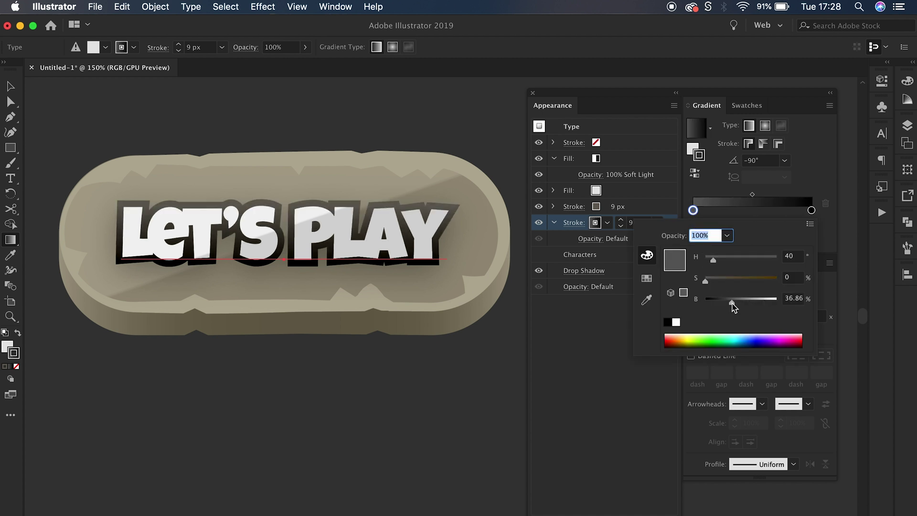
double_click(811, 210)
drag(706, 302, 716, 304)
drag(718, 304, 721, 302)
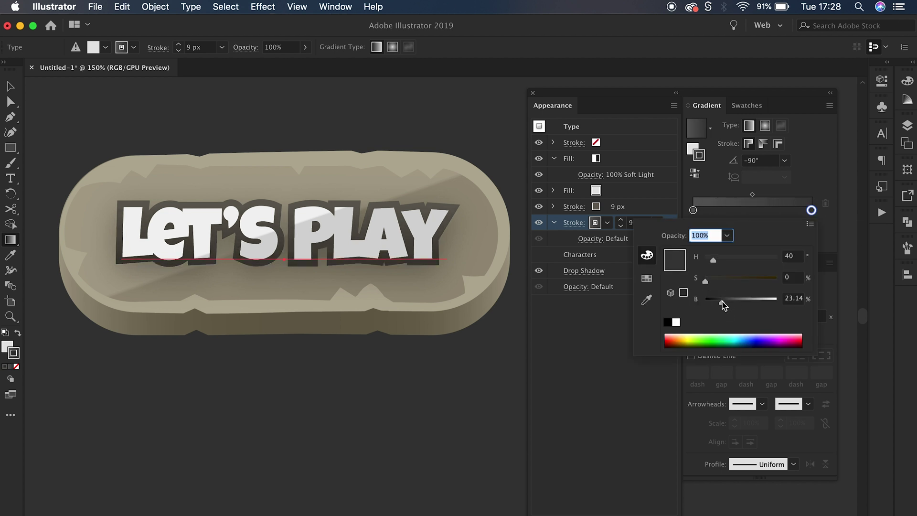
text(v)
key(Escape)
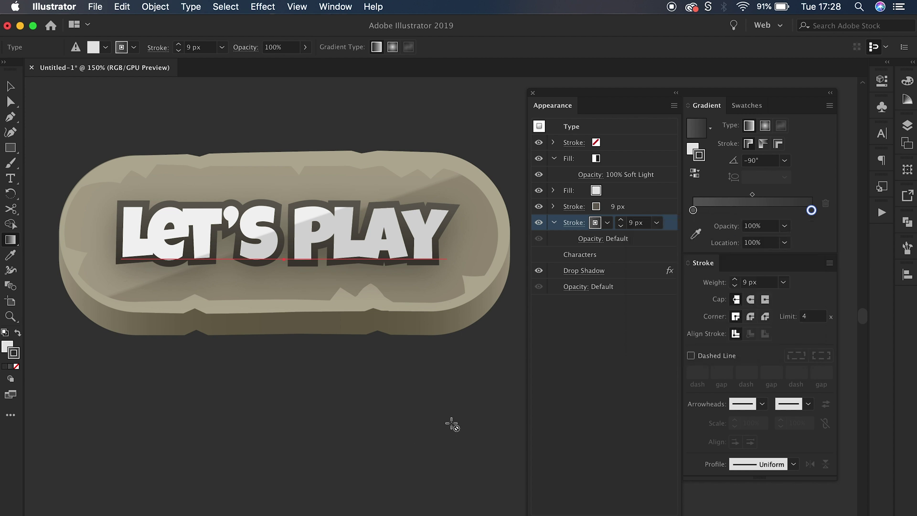
key(v)
Deselect the text, then select the button's pill-shaped base path.
click(452, 423)
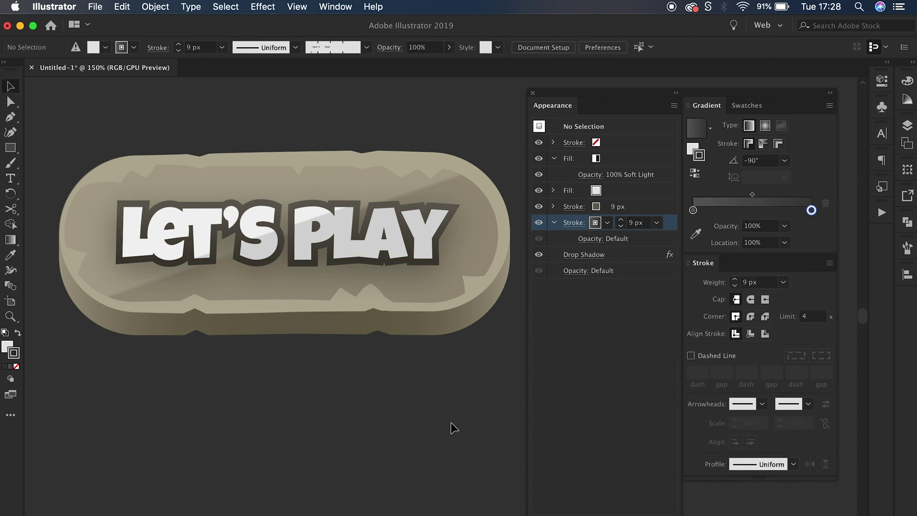
scroll(451, 421, left, 1)
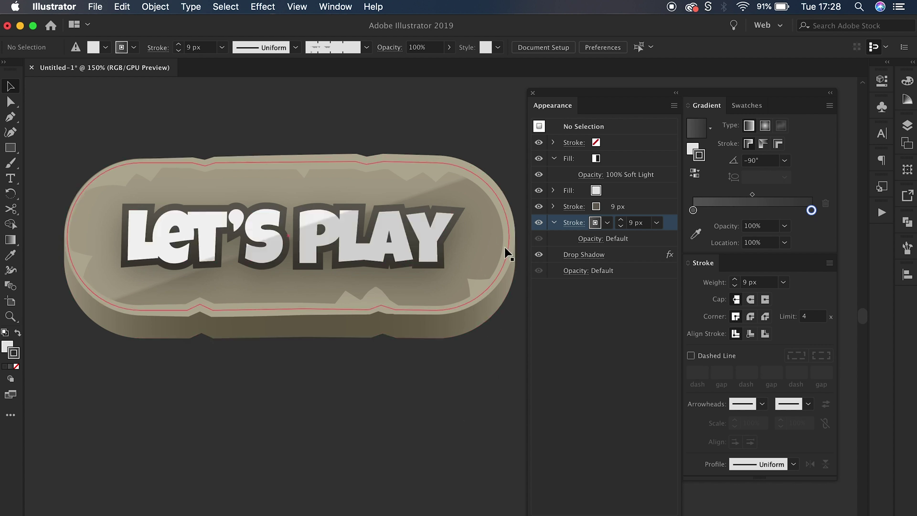
click(474, 423)
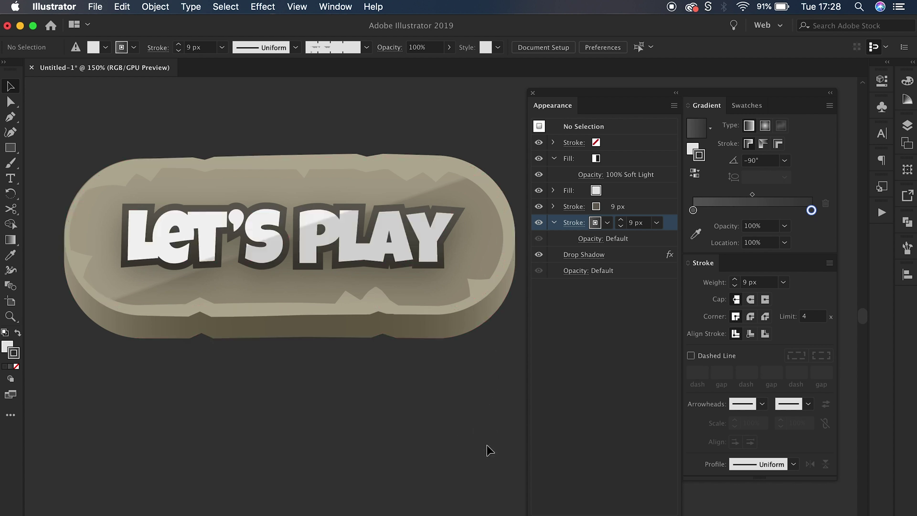
click(446, 329)
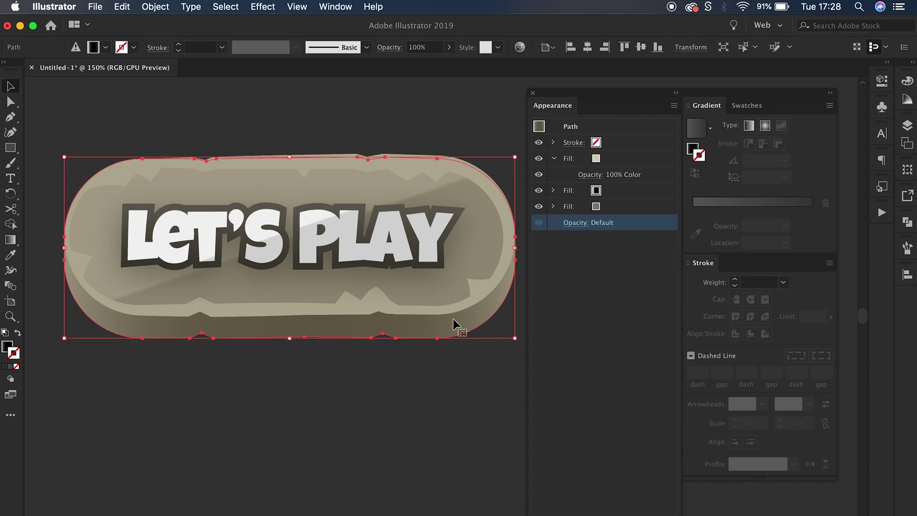
Give the pill base a Multiply drop shadow, 30 px down with 10 px blur.
click(574, 513)
mouse_move(592, 396)
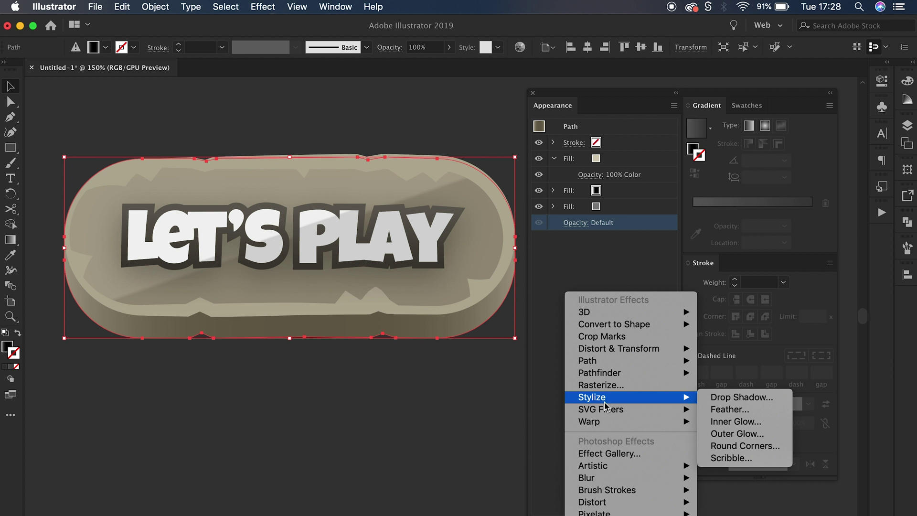
click(740, 399)
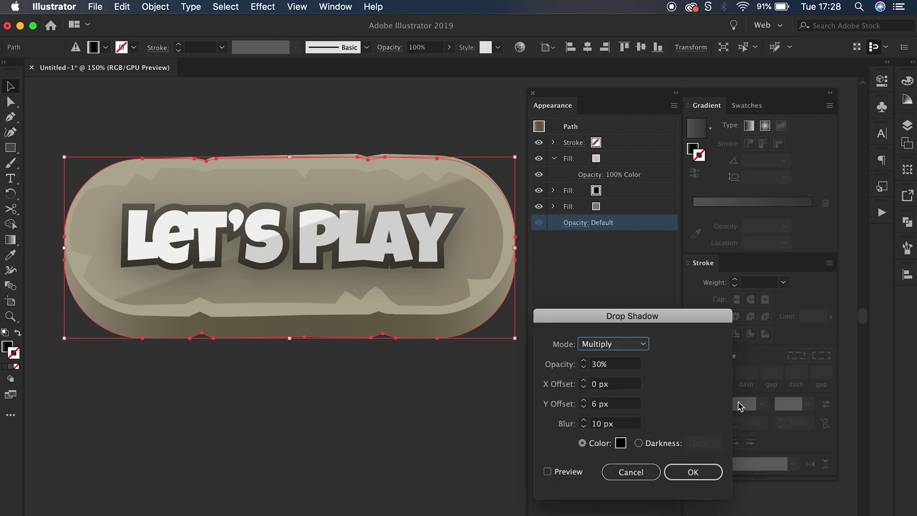
click(564, 473)
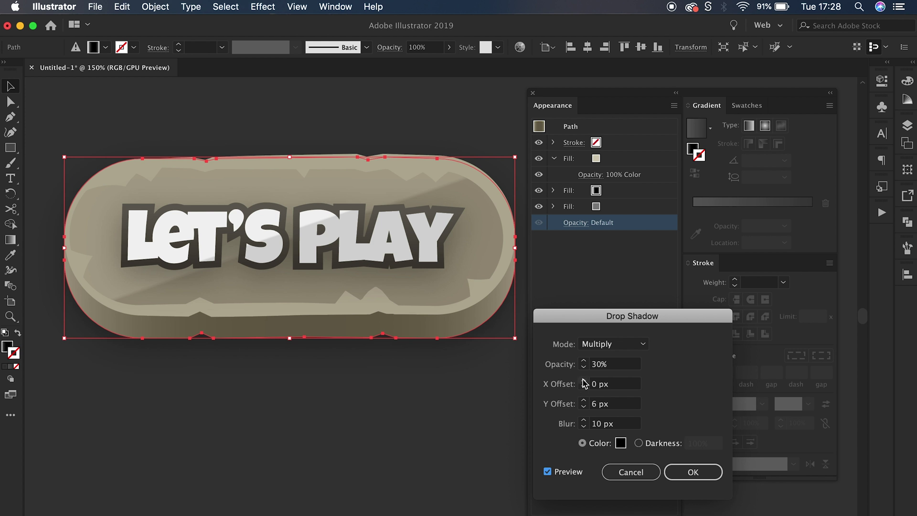
click(614, 370)
key(shift+Up)
key(shift+Up)
key(shift+Up)
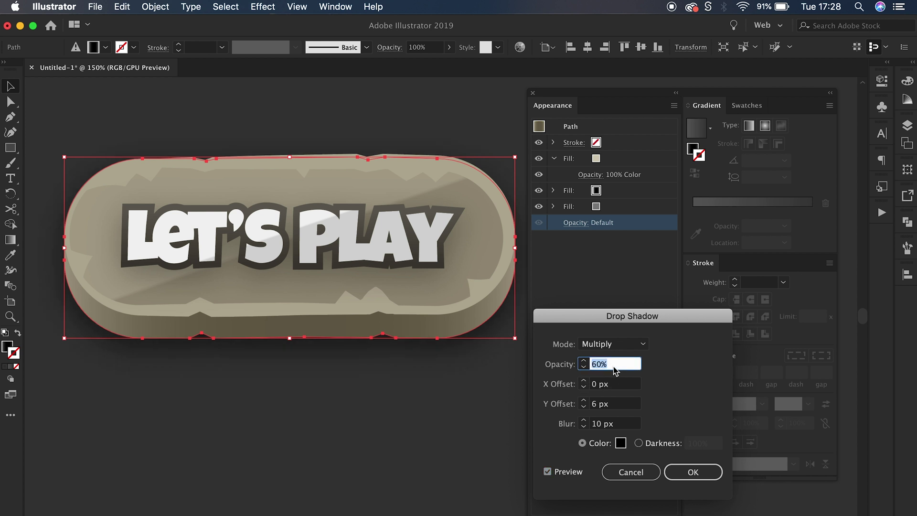
key(shift+Up)
click(615, 423)
key(shift+Up)
key(shift+Up)
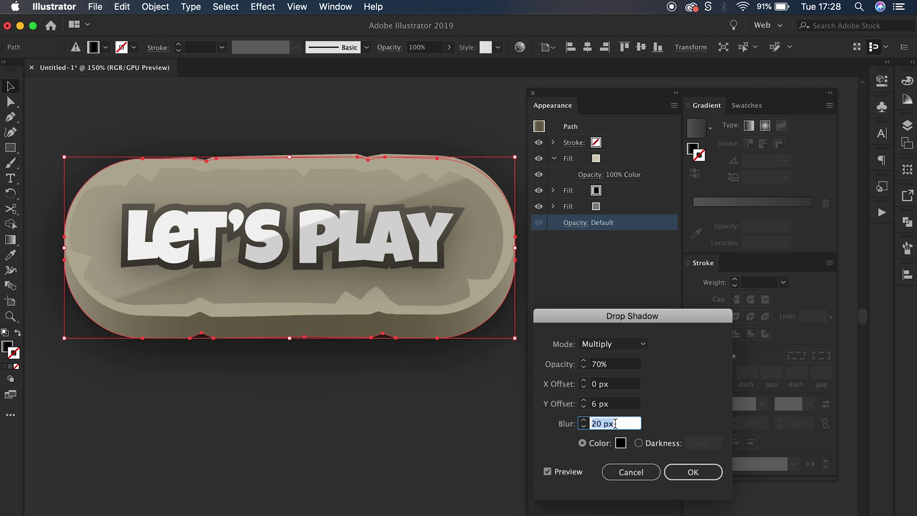
click(613, 385)
click(617, 404)
key(shift+Up)
key(shift+Up)
key(shift+Up)
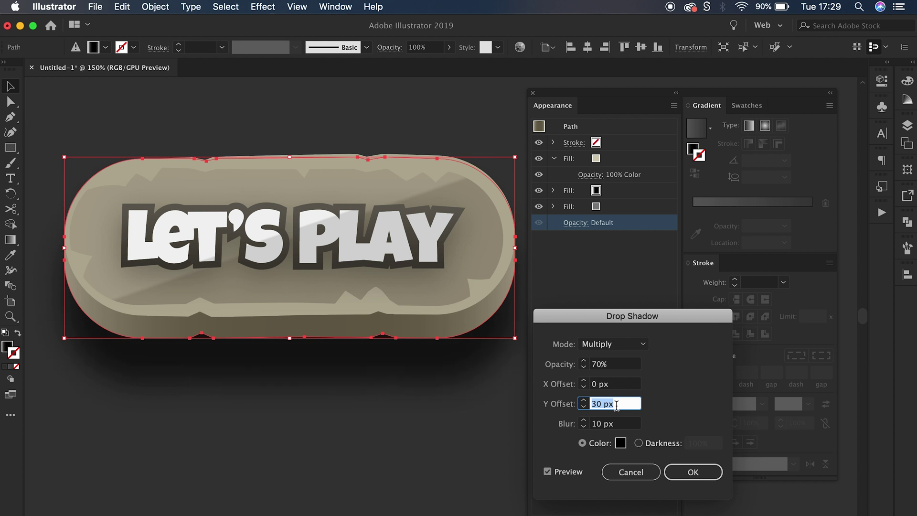
click(610, 365)
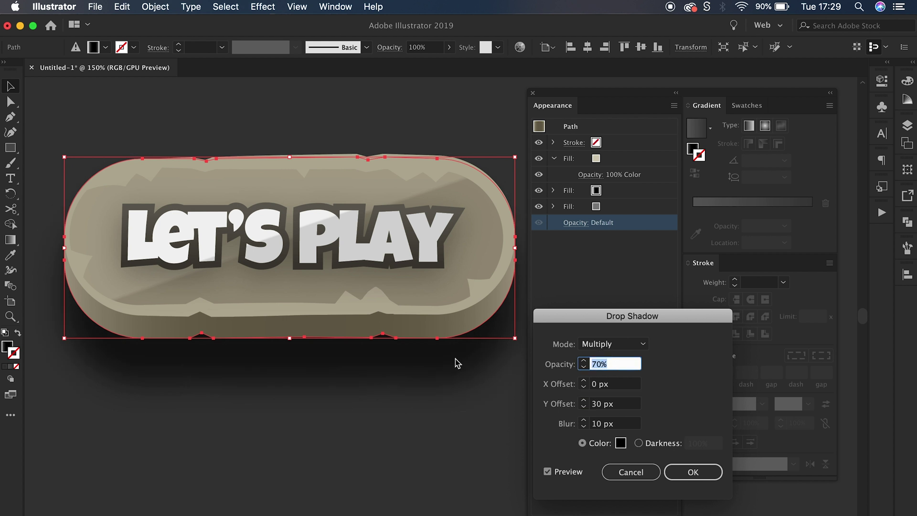
text(30)
key(Return)
Deselect, zoom to 100%, then view the button full-screen with all panels hidden.
key(super+shift+a)
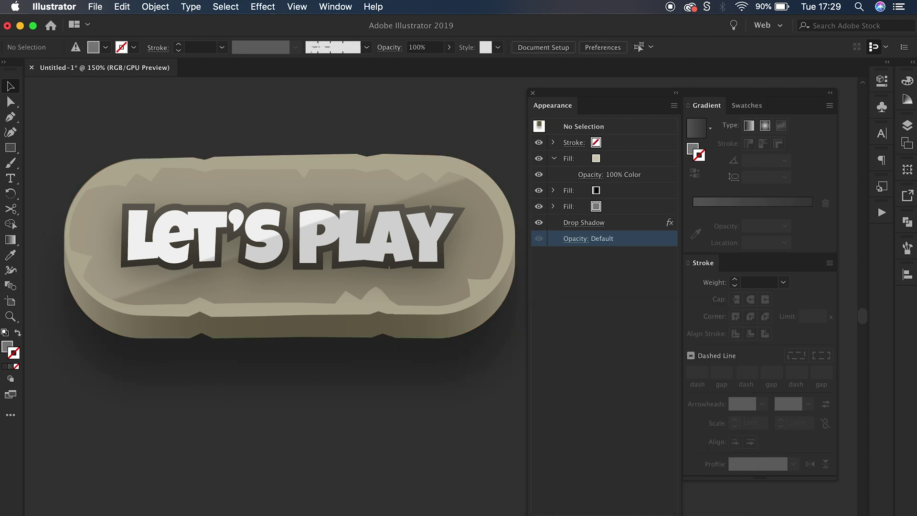
key(super+1)
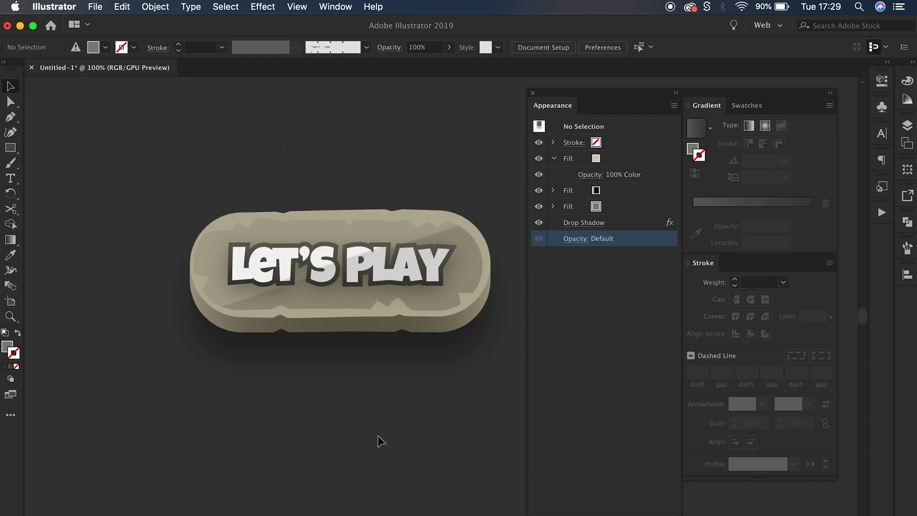
key(f)
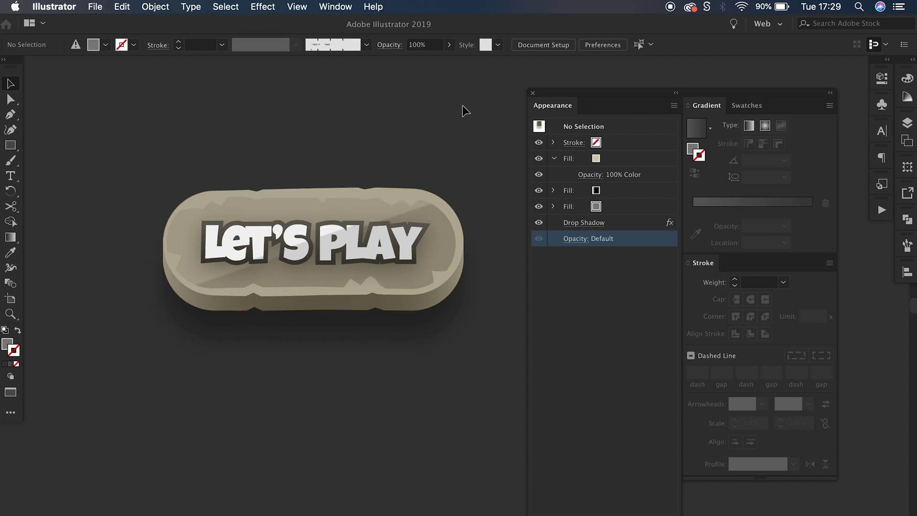
key(Tab)
key(super+0)
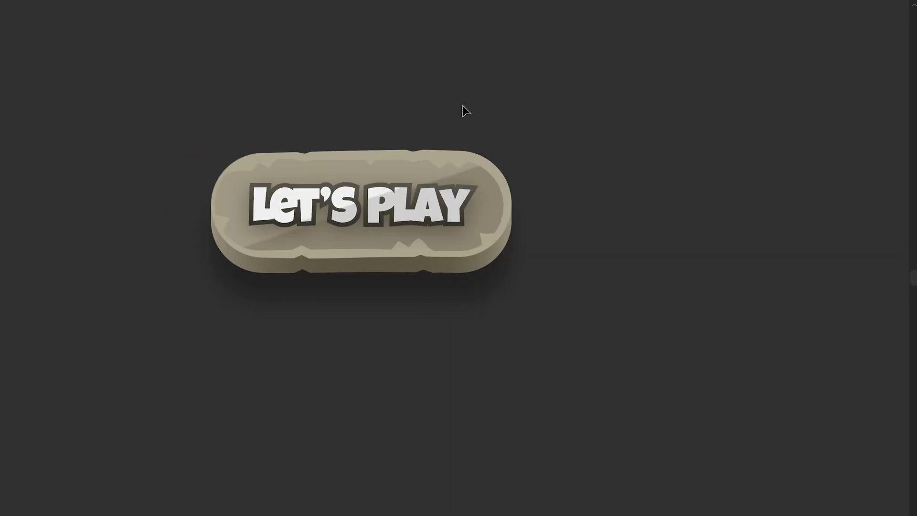